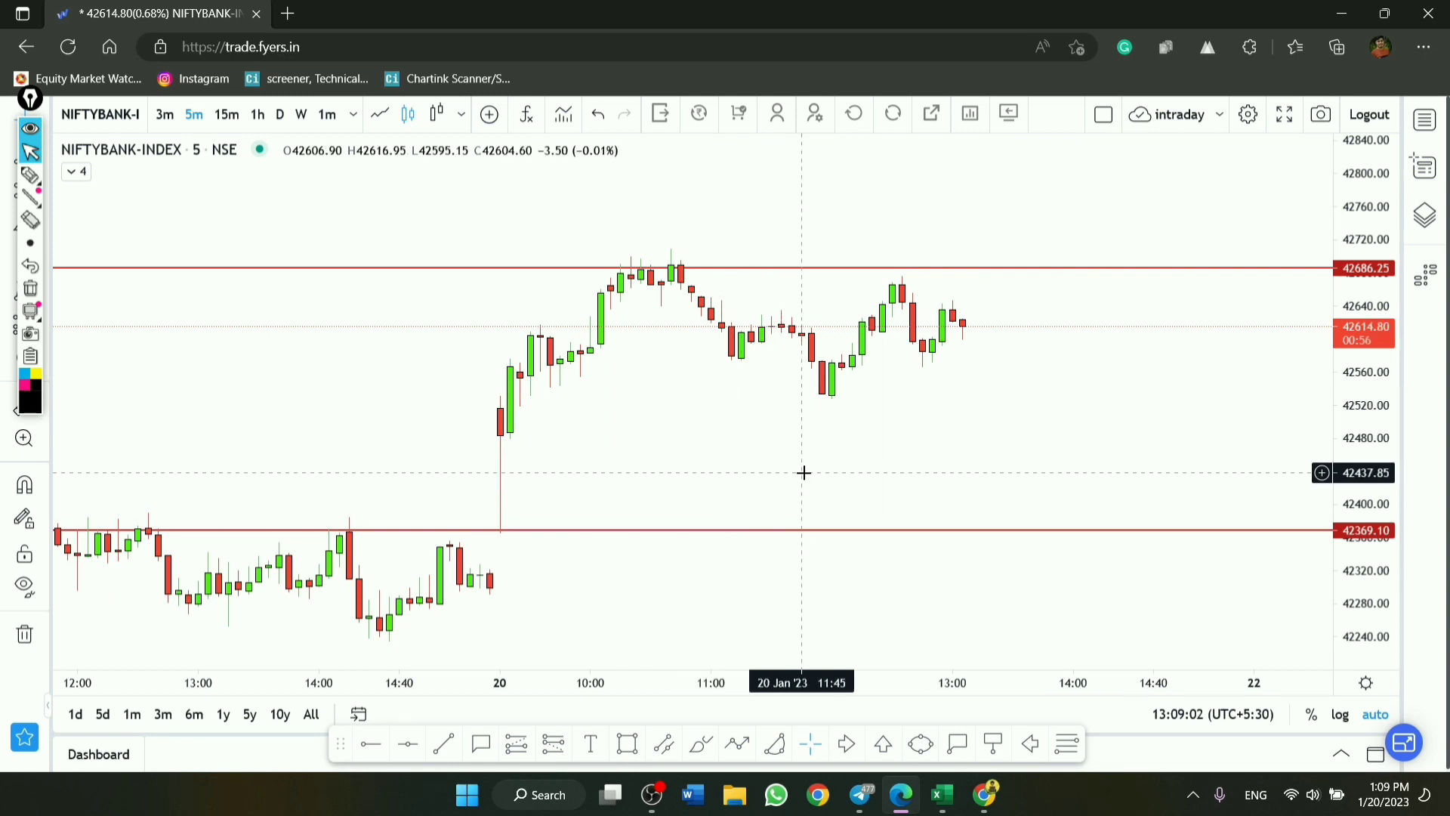
Switch from the Fyers NIFTYBANK chart to the CASH TRADER YouTube videos page
{"action": "left_click", "coordinate": [980, 807]}
Scroll through the CASH TRADER videos, then switch back to the NIFTYBANK chart window
{"action": "scroll", "coordinate": [604, 535], "scroll_direction": "up", "scroll_amount": 4}
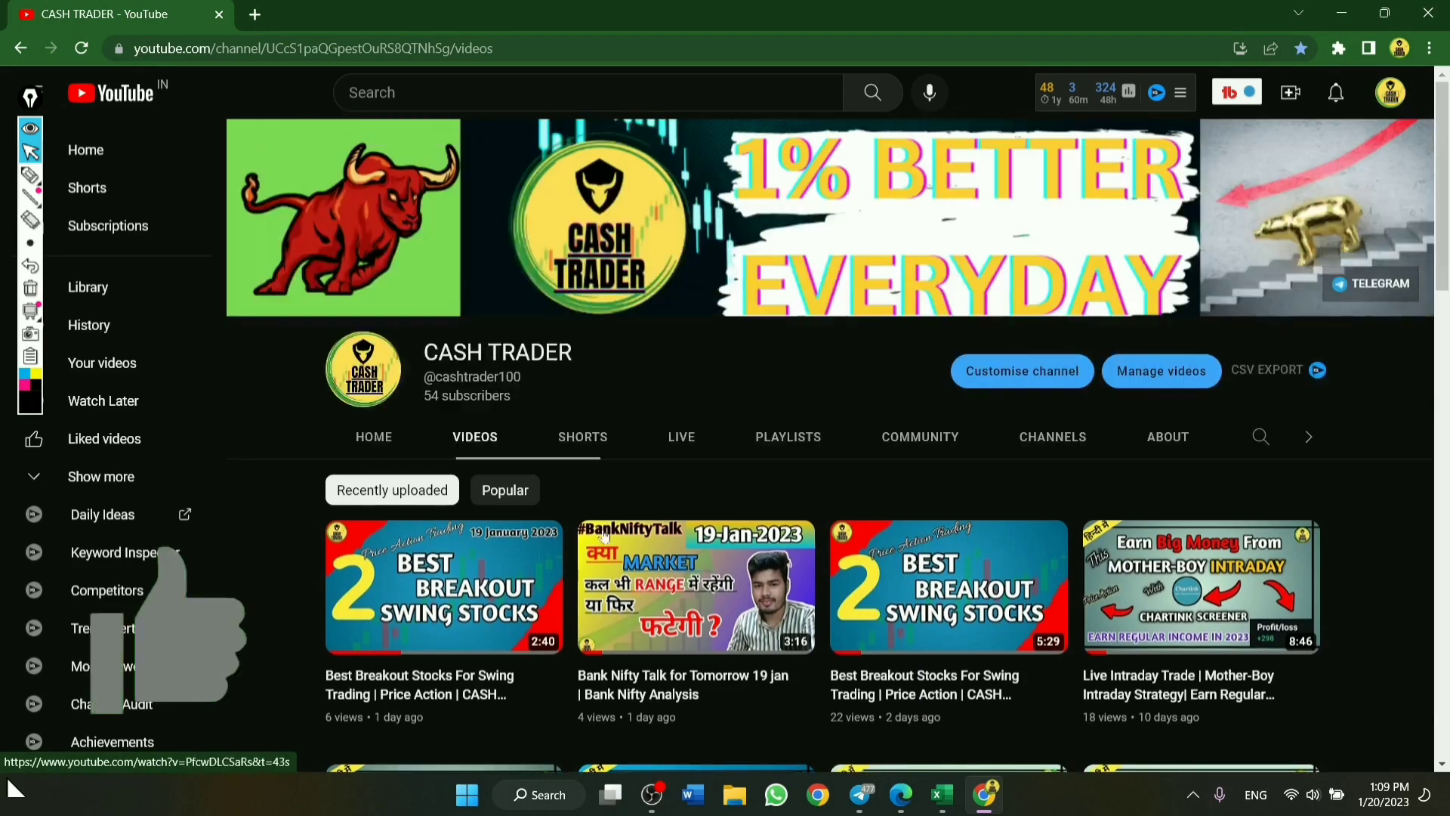
{"action": "scroll", "coordinate": [797, 559], "scroll_direction": "down", "scroll_amount": 3}
{"action": "scroll", "coordinate": [798, 559], "scroll_direction": "up", "scroll_amount": 3}
{"action": "scroll", "coordinate": [800, 562], "scroll_direction": "down", "scroll_amount": 3}
{"action": "scroll", "coordinate": [802, 567], "scroll_direction": "up", "scroll_amount": 3}
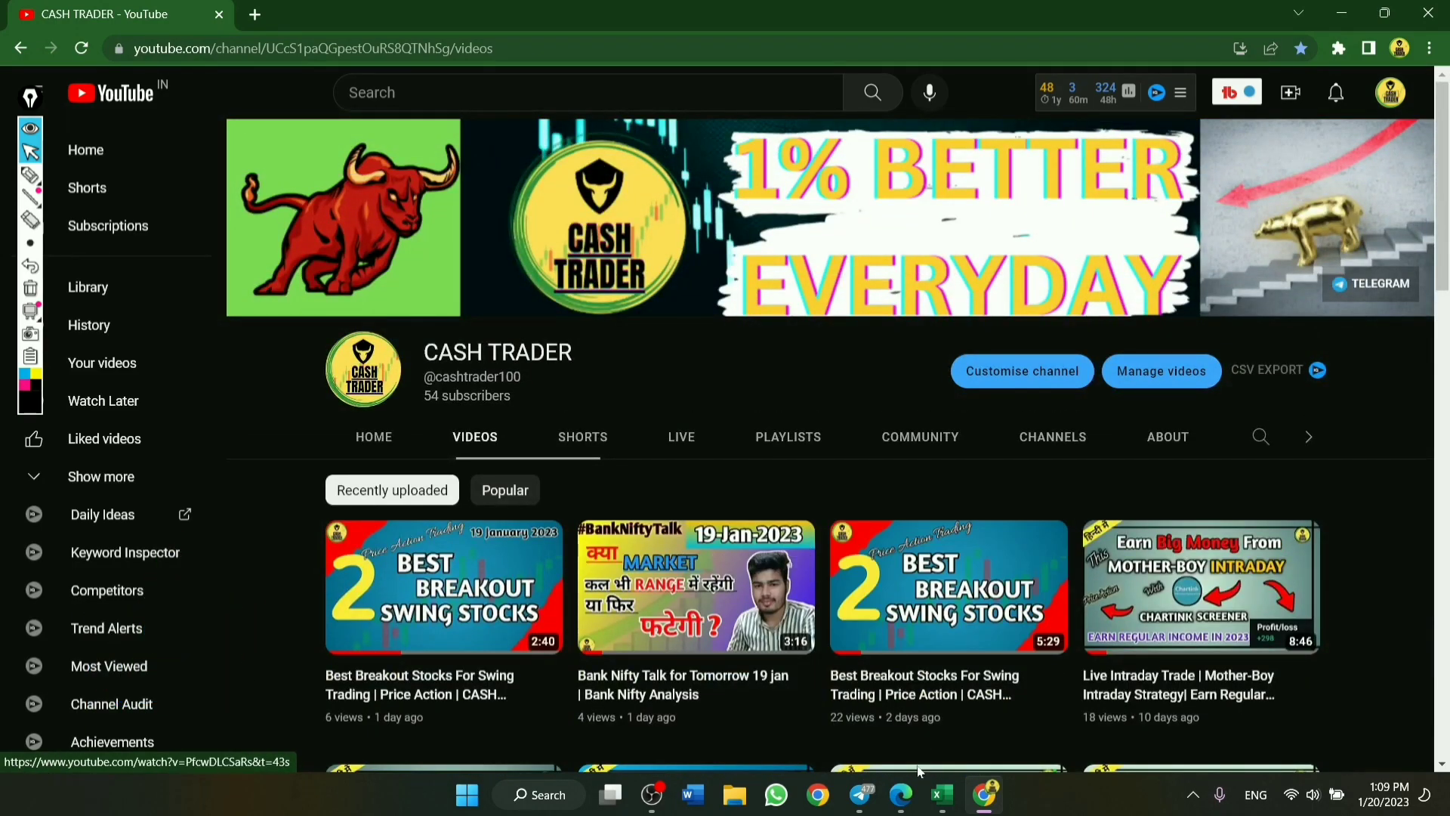
{"action": "left_click", "coordinate": [901, 795]}
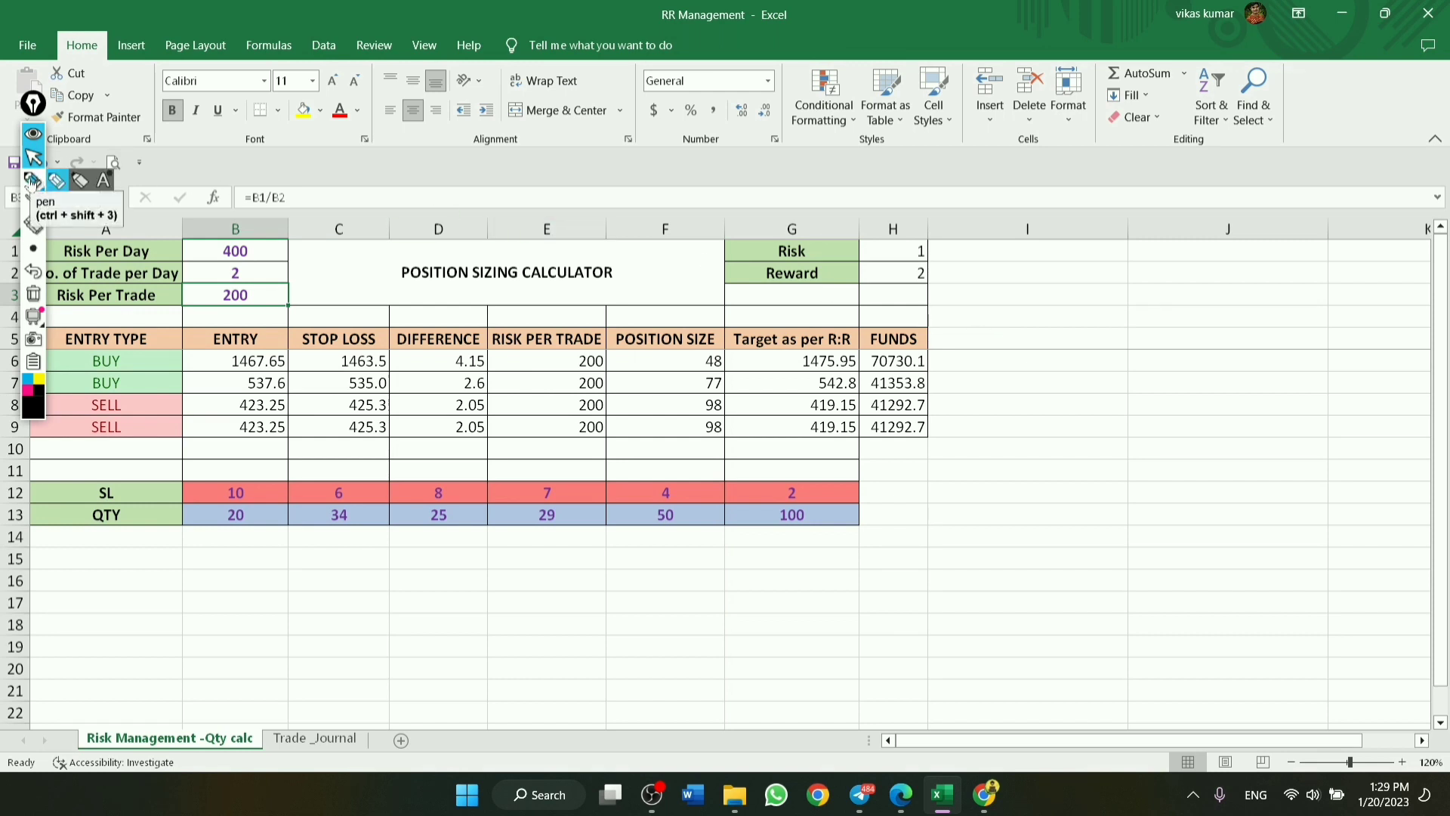
With the annotation pen, jot a capital amount and a percentage figure beside the table
{"action": "left_click", "coordinate": [33, 180]}
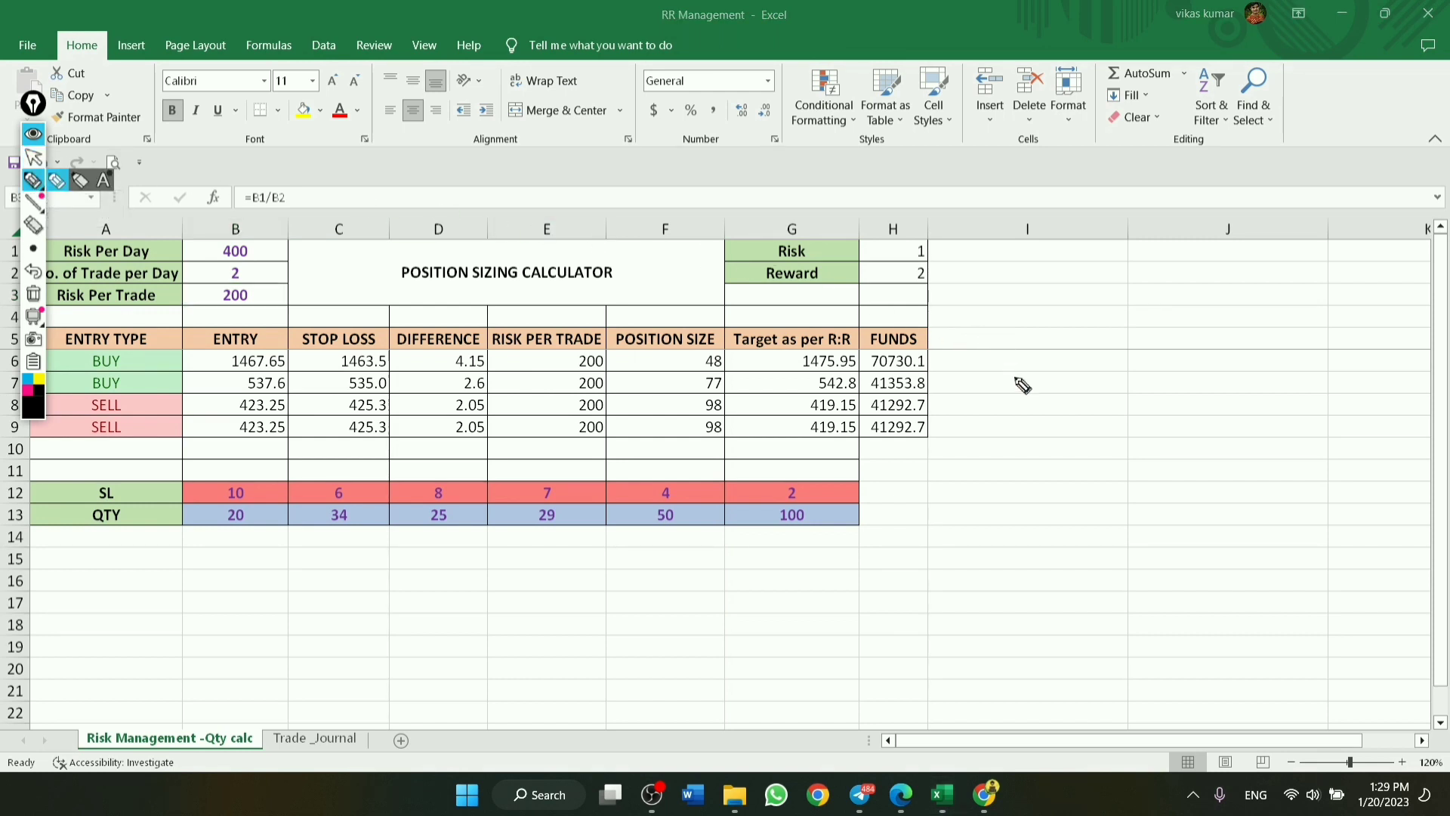
{"action": "mouse_move", "coordinate": [1044, 398]}
{"action": "left_mouse_down"}
{"action": "mouse_move", "coordinate": [1019, 457]}
{"action": "mouse_move", "coordinate": [1062, 411]}
{"action": "mouse_move", "coordinate": [1087, 407]}
{"action": "left_mouse_up"}
{"action": "mouse_move", "coordinate": [1079, 352]}
{"action": "left_mouse_down"}
{"action": "mouse_move", "coordinate": [1102, 417]}
{"action": "mouse_move", "coordinate": [1088, 415]}
{"action": "mouse_move", "coordinate": [1113, 416]}
{"action": "left_mouse_up"}
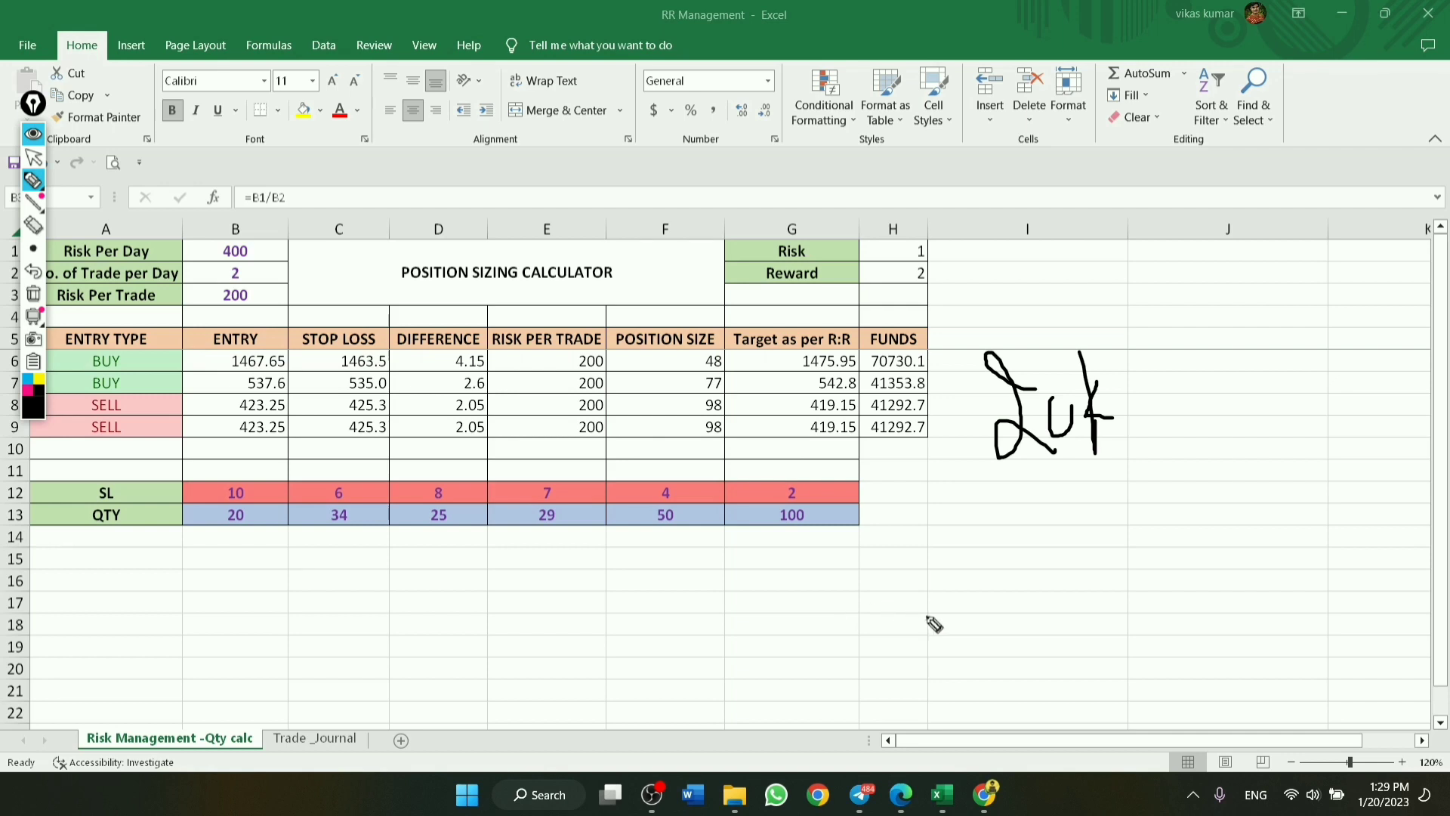
{"action": "left_click_drag", "start_coordinate": [923, 610], "coordinate": [979, 672]}
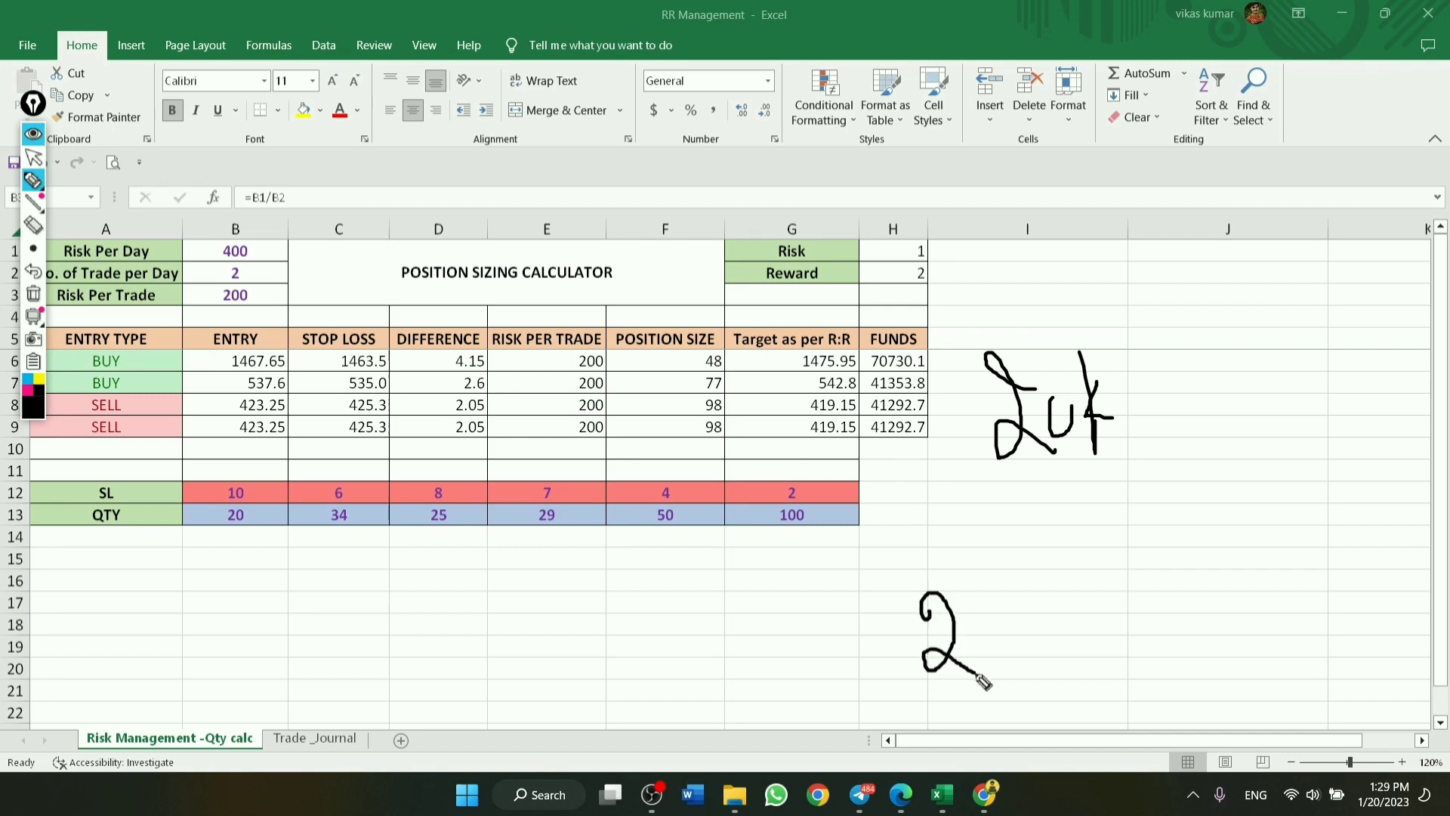
{"action": "left_click_drag", "start_coordinate": [992, 576], "coordinate": [993, 646]}
{"action": "left_click", "coordinate": [977, 610]}
{"action": "left_click", "coordinate": [1008, 616]}
Add more handwritten digits and a capital amount below the table, underlining 400
{"action": "left_click_drag", "start_coordinate": [1261, 389], "coordinate": [1263, 451]}
{"action": "left_click_drag", "start_coordinate": [1324, 407], "coordinate": [1299, 382]}
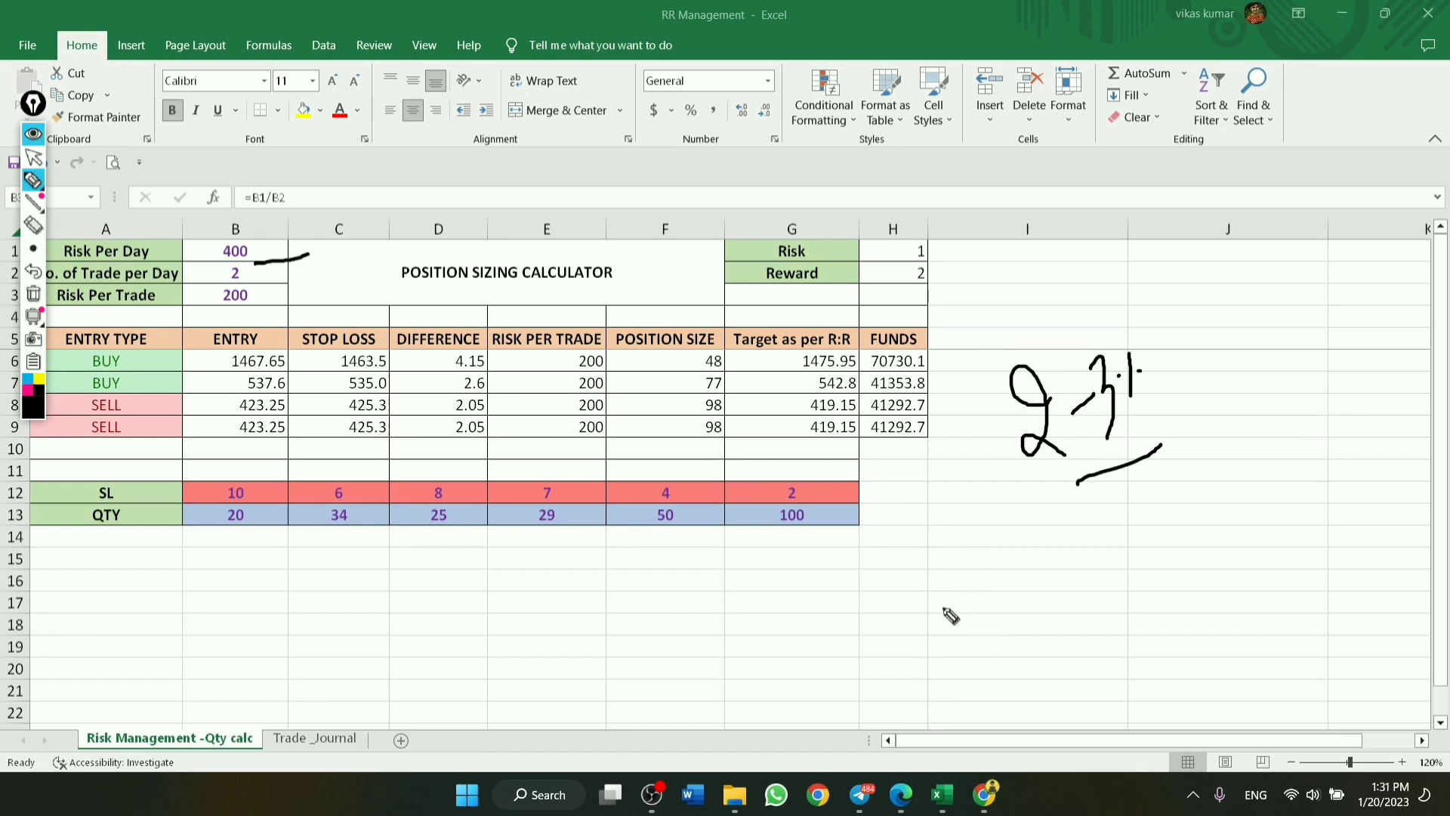
{"action": "mouse_move", "coordinate": [877, 597]}
{"action": "left_mouse_down"}
{"action": "mouse_move", "coordinate": [914, 659]}
{"action": "mouse_move", "coordinate": [940, 608]}
{"action": "mouse_move", "coordinate": [974, 608]}
{"action": "left_mouse_up"}
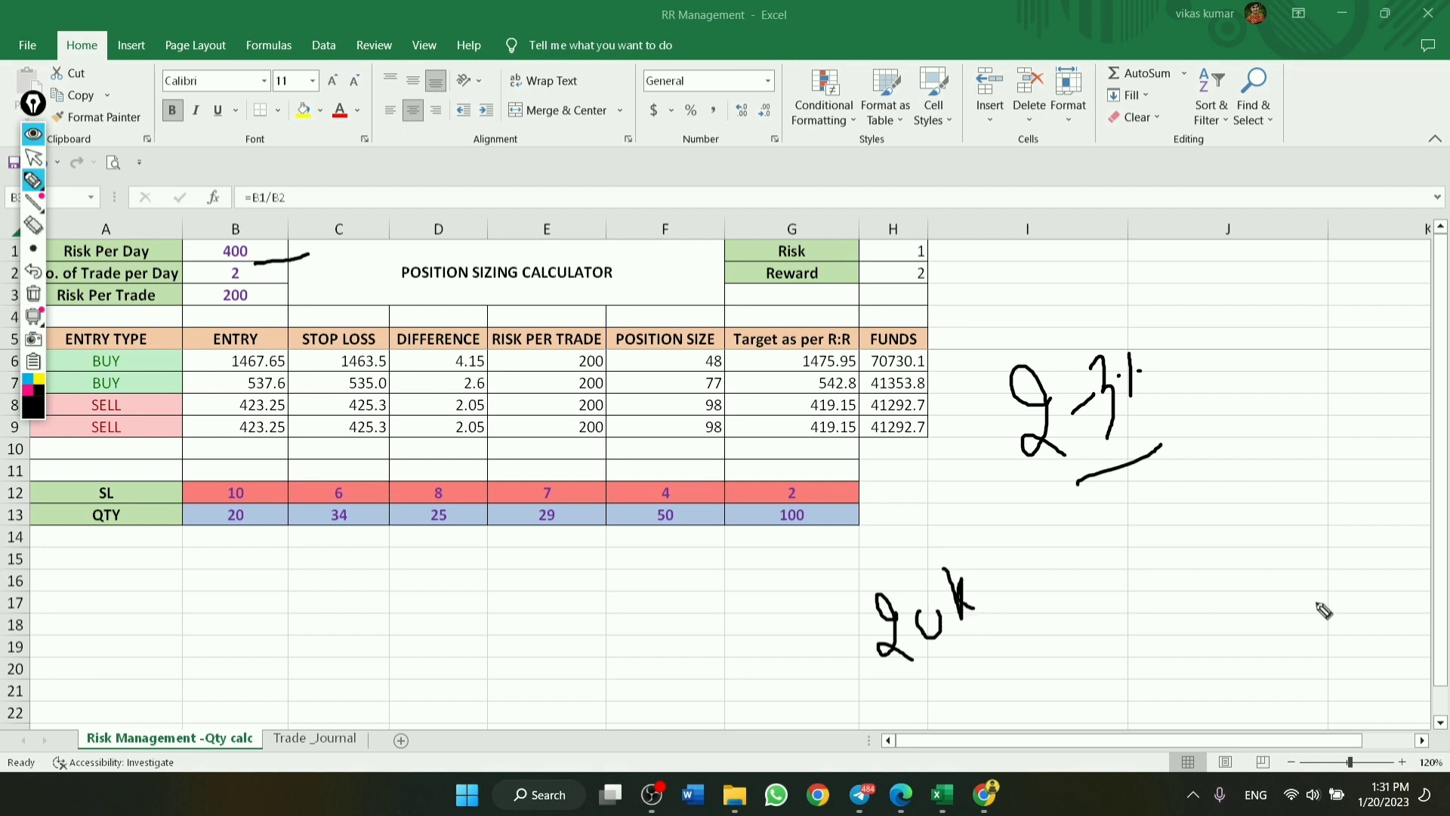
{"action": "mouse_move", "coordinate": [1119, 565]}
{"action": "left_mouse_down"}
{"action": "mouse_move", "coordinate": [1121, 599]}
{"action": "mouse_move", "coordinate": [1179, 604]}
{"action": "mouse_move", "coordinate": [1207, 552]}
{"action": "mouse_move", "coordinate": [1197, 580]}
{"action": "left_mouse_up"}
{"action": "left_click_drag", "start_coordinate": [1150, 641], "coordinate": [1222, 596]}
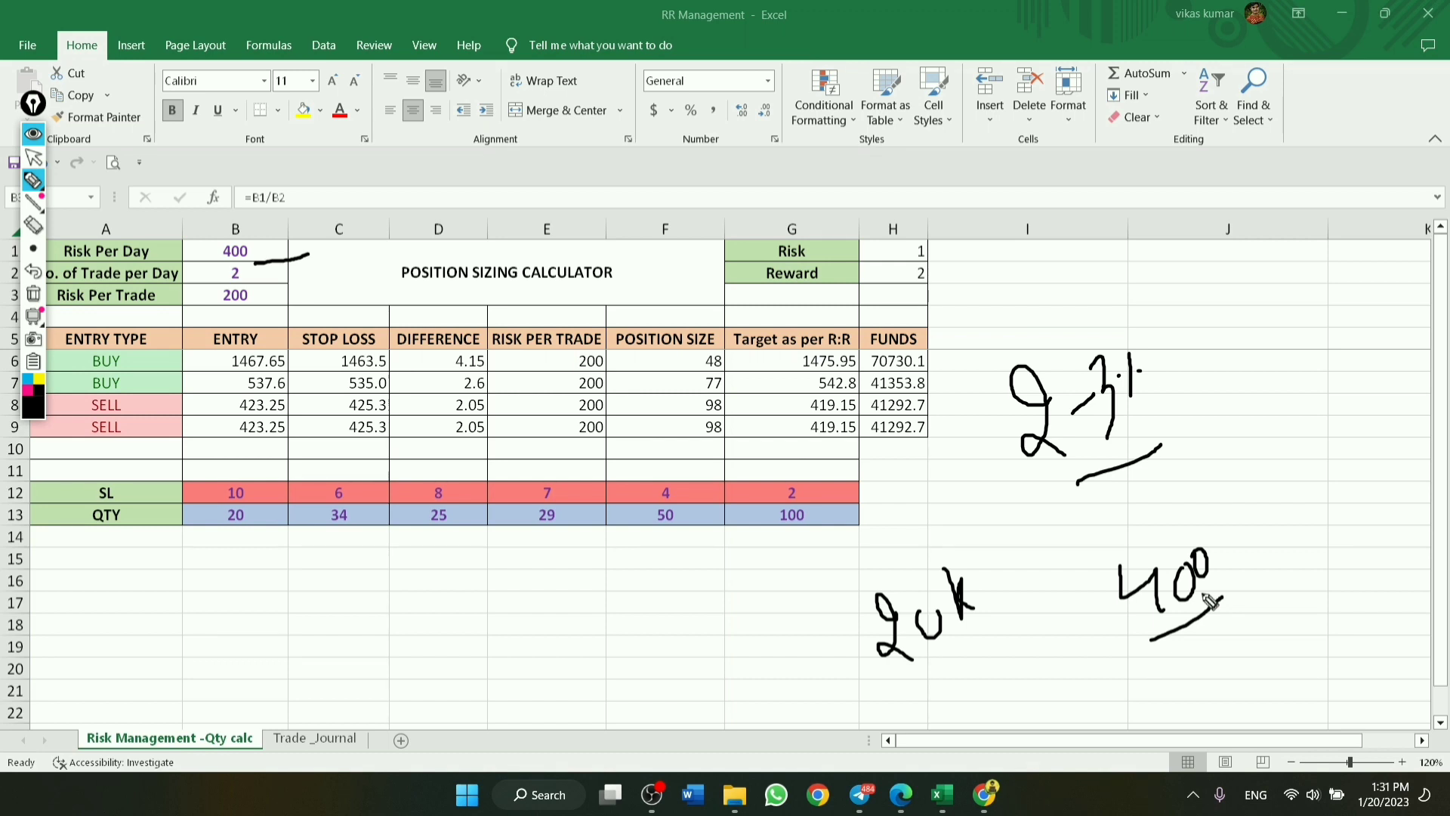
Clear all the ink and hand-write 400 beside the table
{"action": "key", "text": "Delete"}
{"action": "mouse_move", "coordinate": [1017, 456]}
{"action": "left_mouse_down"}
{"action": "mouse_move", "coordinate": [1053, 463]}
{"action": "mouse_move", "coordinate": [1046, 500]}
{"action": "left_mouse_up"}
{"action": "left_click_drag", "start_coordinate": [1082, 451], "coordinate": [1099, 447]}
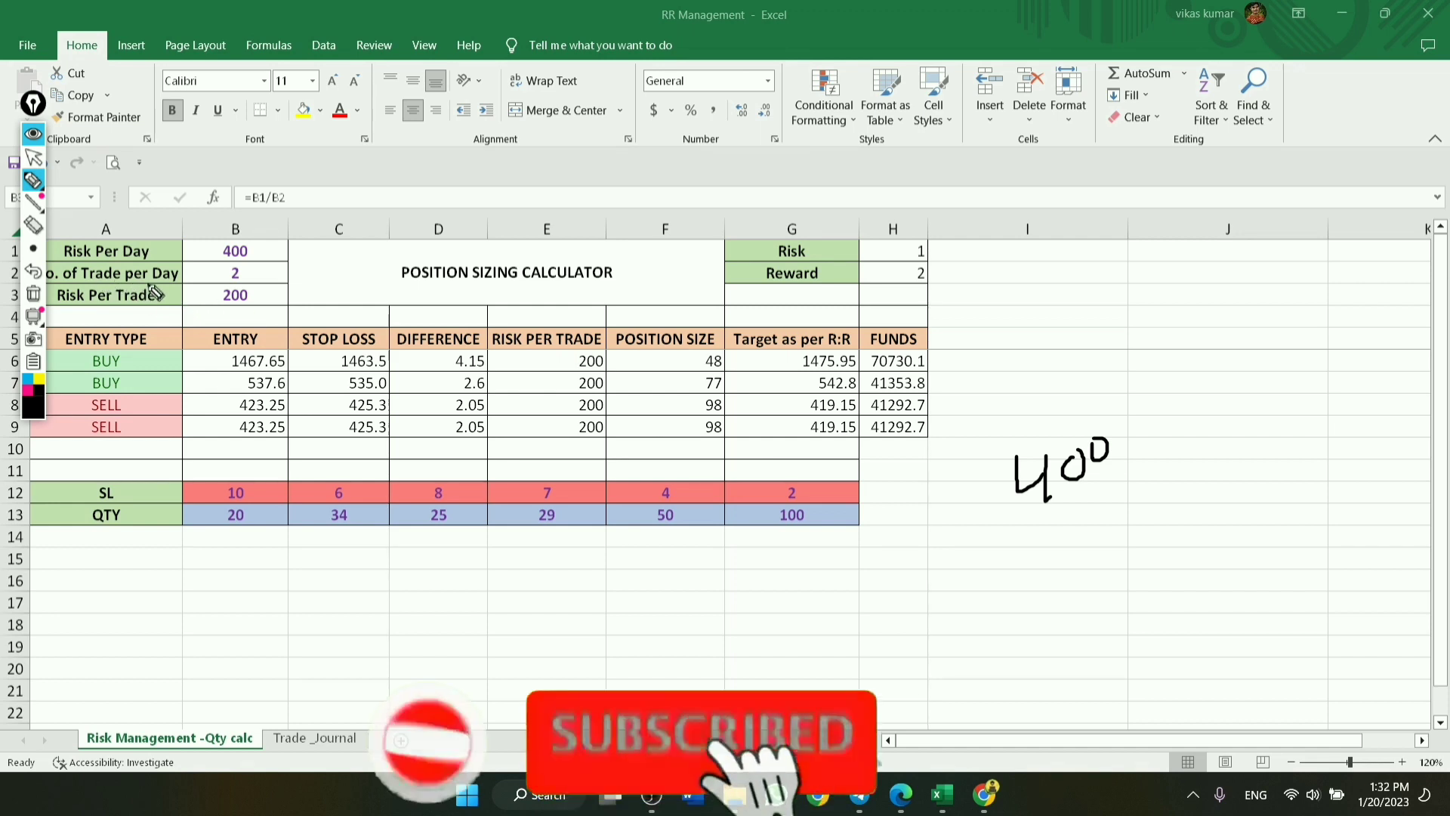
Erase the inked 400 and the trades-per-day mark, returning to cell selection
{"action": "left_click", "coordinate": [34, 294]}
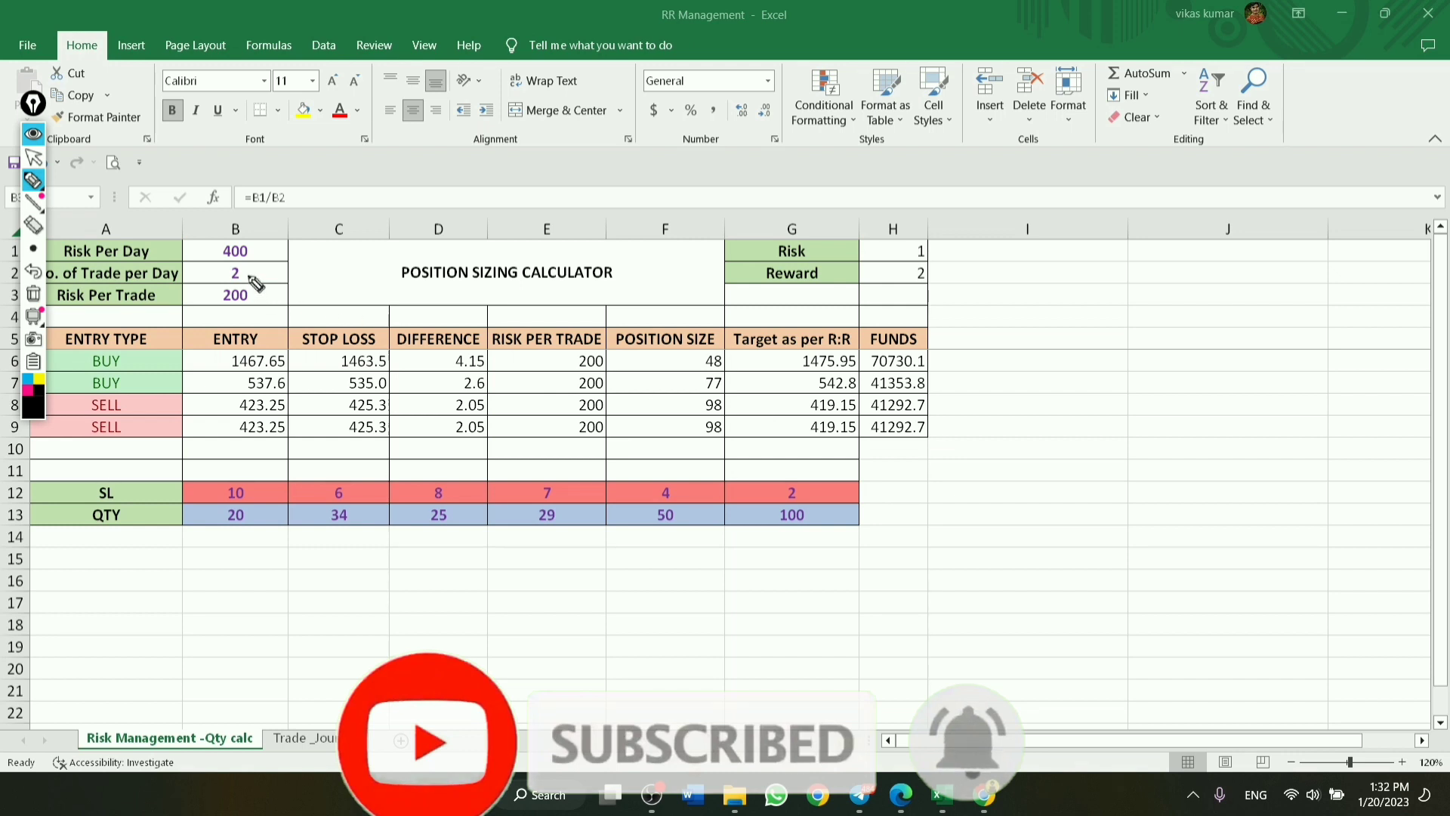
{"action": "left_click_drag", "start_coordinate": [248, 278], "coordinate": [349, 259]}
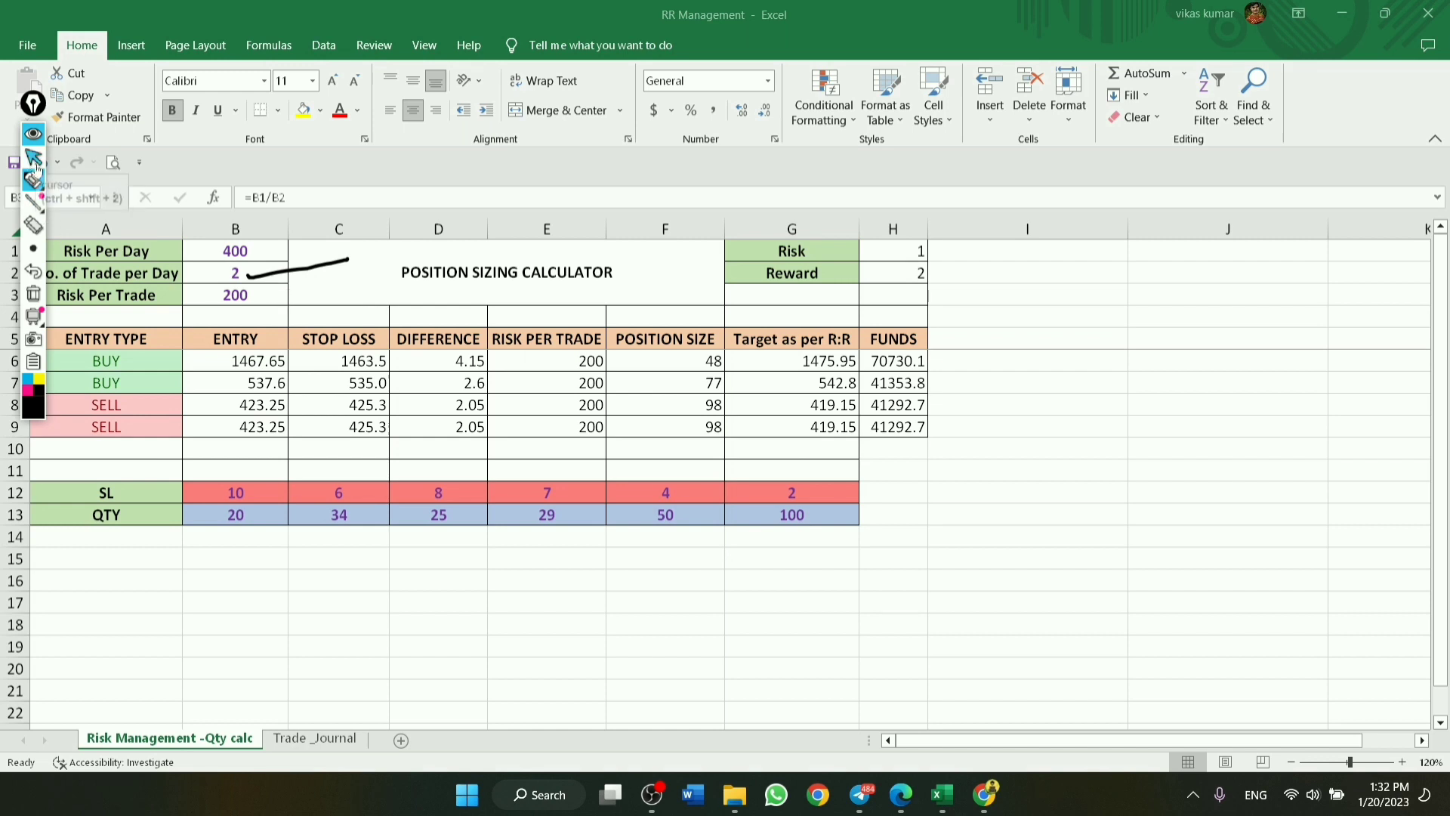
{"action": "left_click", "coordinate": [33, 294]}
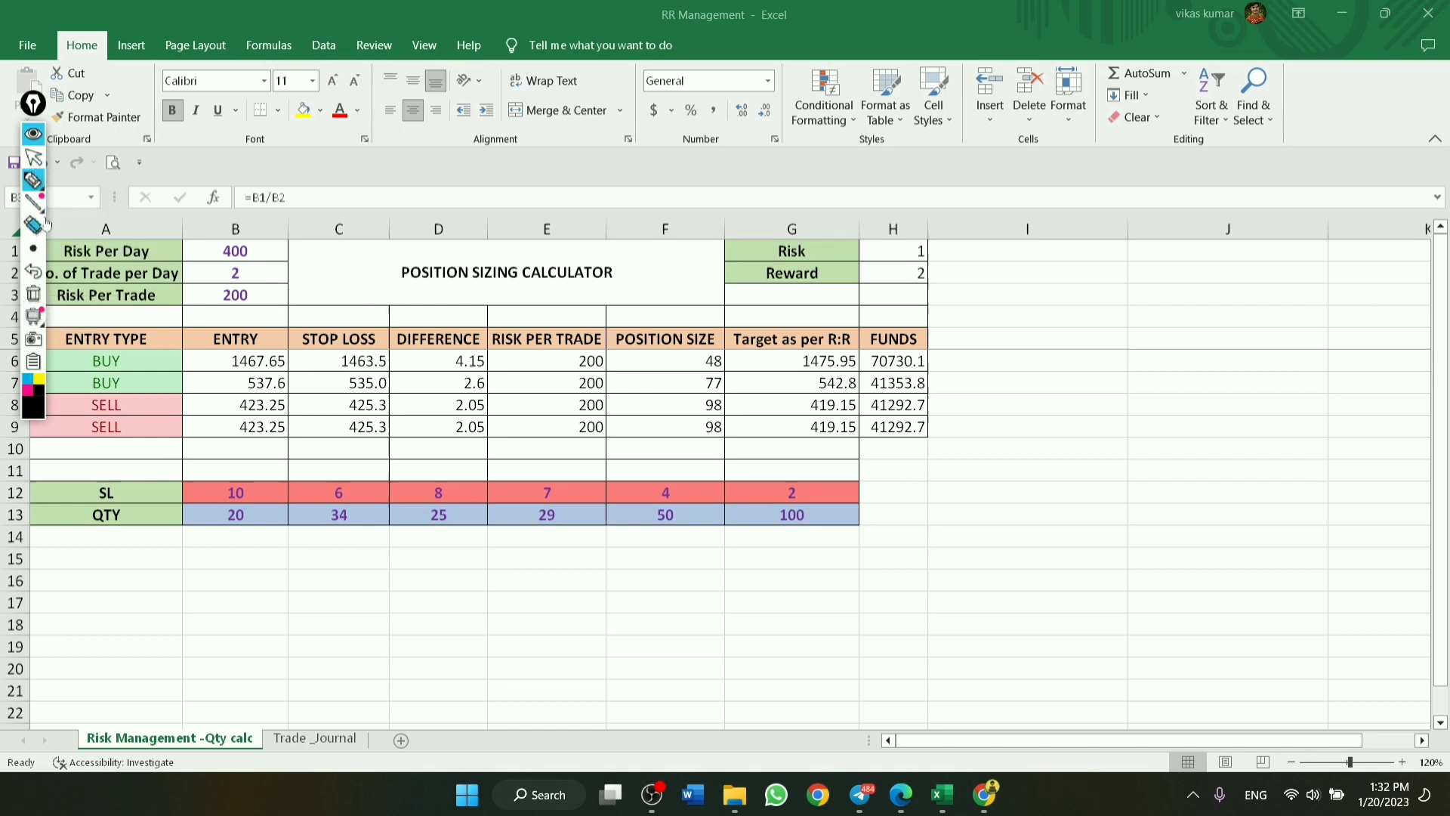
{"action": "left_click", "coordinate": [34, 158]}
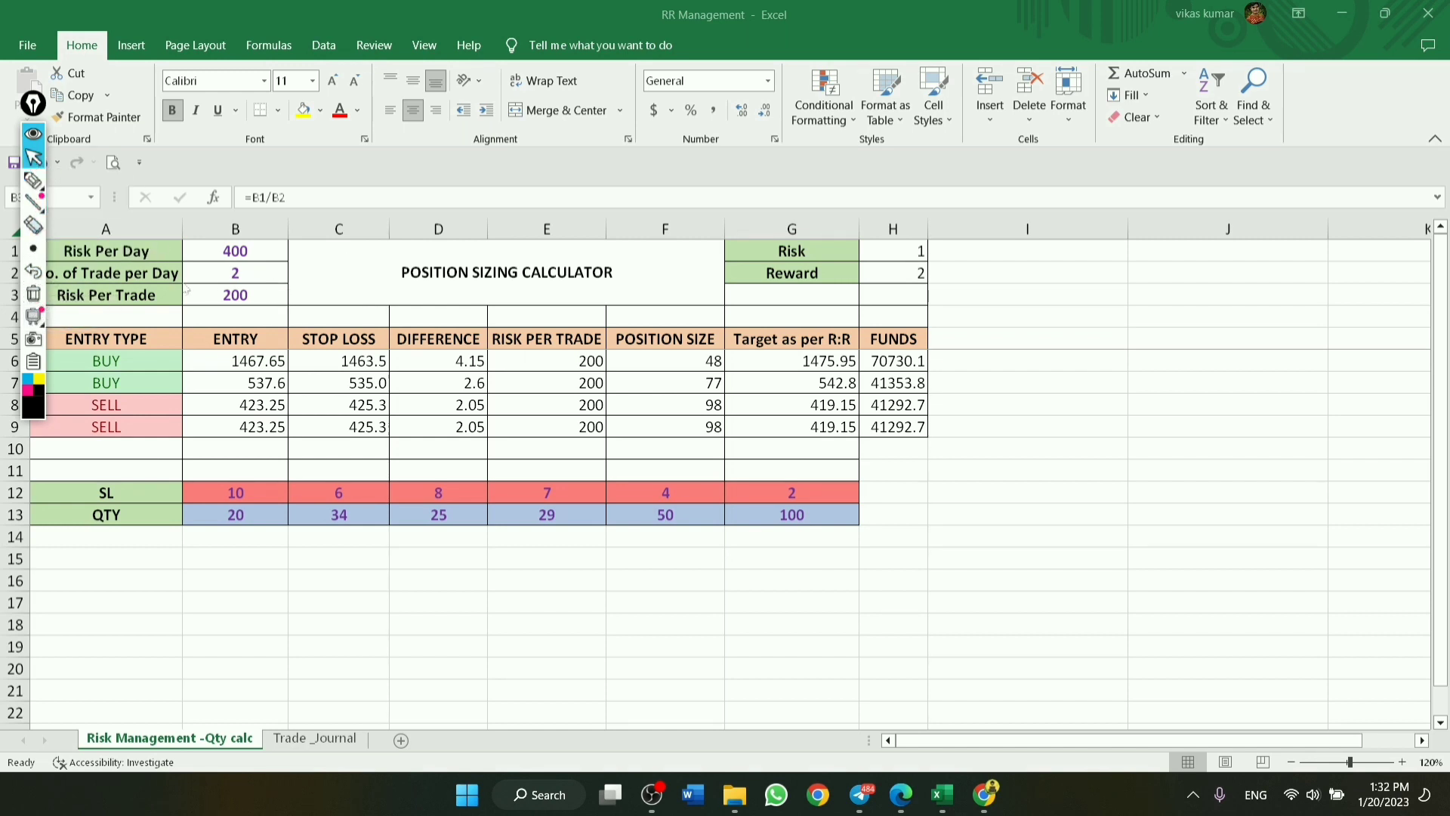
Try 5 trades per day in B2, tick the resulting 80 risk per trade, then erase it
{"action": "left_click", "coordinate": [257, 276]}
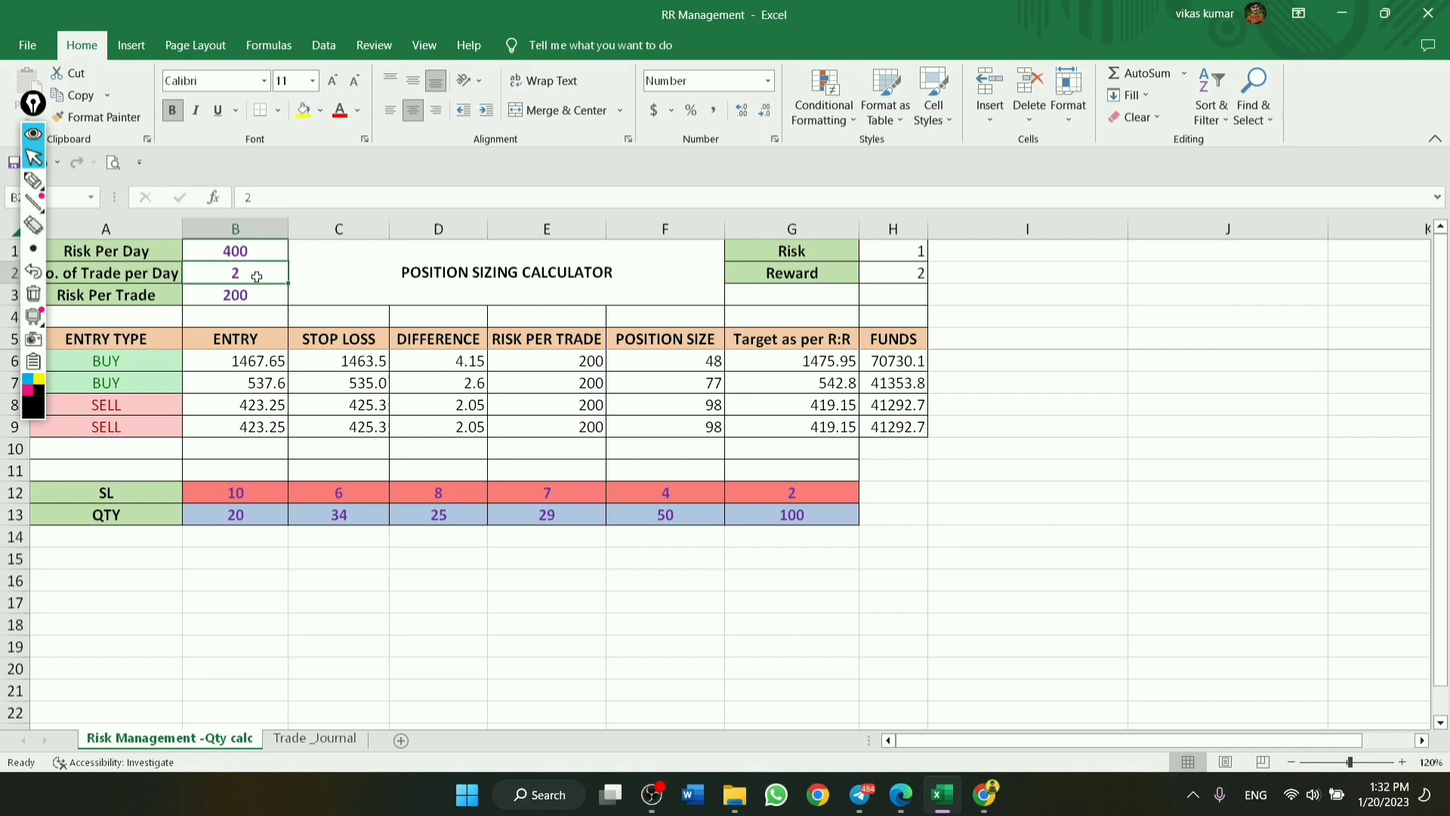
{"action": "type", "text": "5"}
{"action": "key", "text": "Return"}
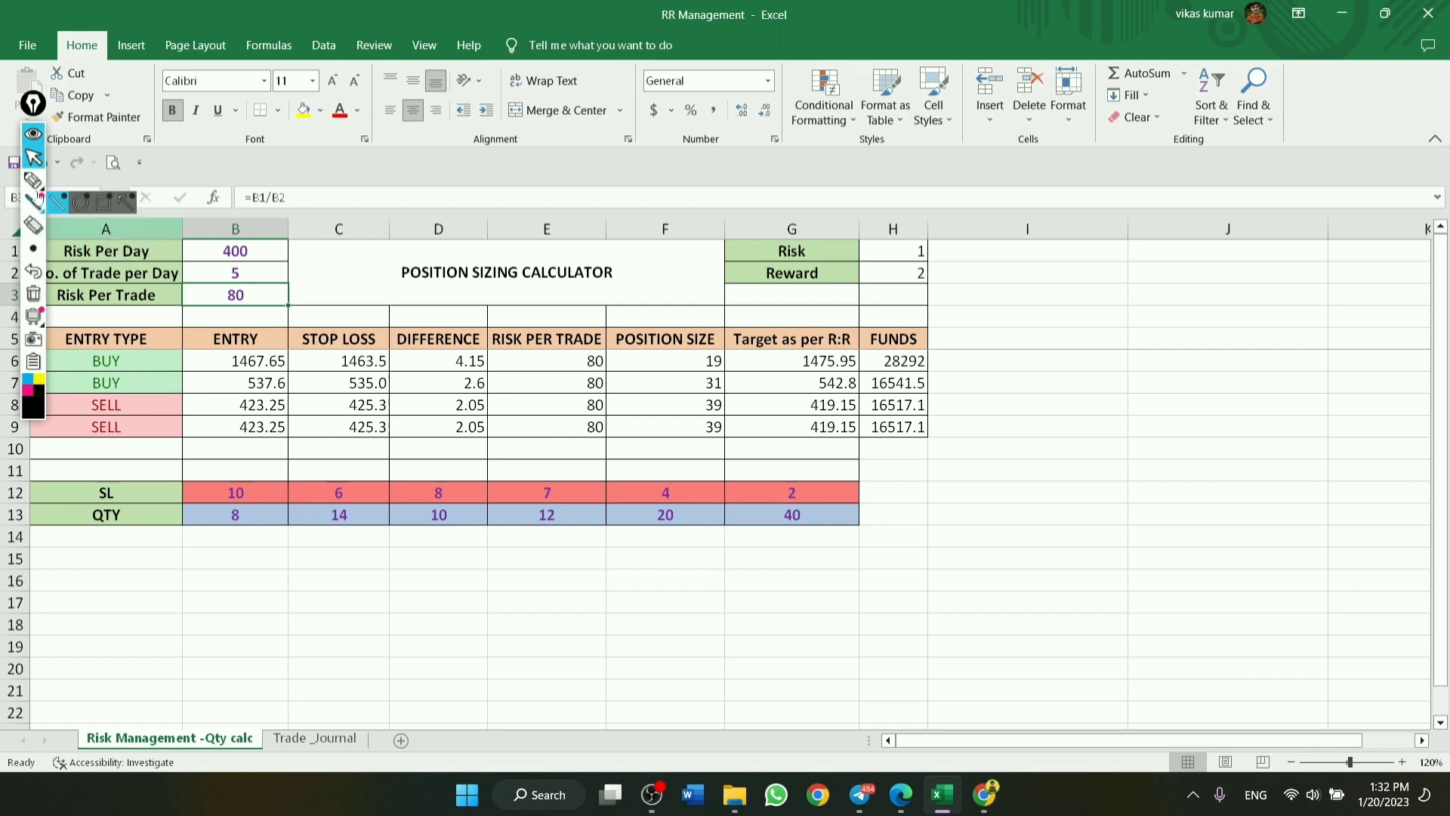
{"action": "left_click", "coordinate": [33, 180]}
{"action": "left_click_drag", "start_coordinate": [224, 308], "coordinate": [268, 298]}
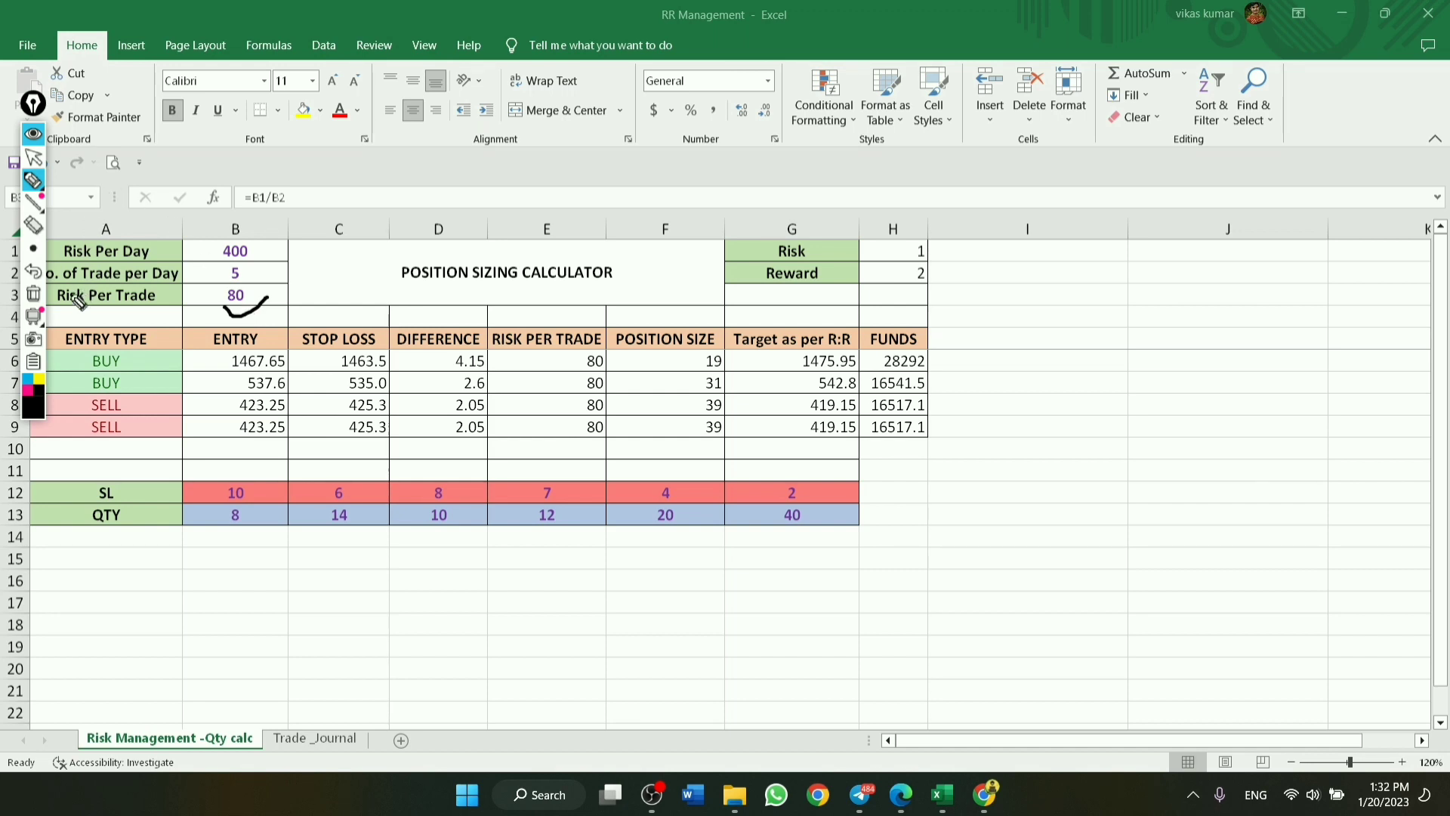
{"action": "left_click", "coordinate": [33, 293]}
Restore trades per day in B2 to 2 and pick the annotation pen again
{"action": "left_click", "coordinate": [34, 157]}
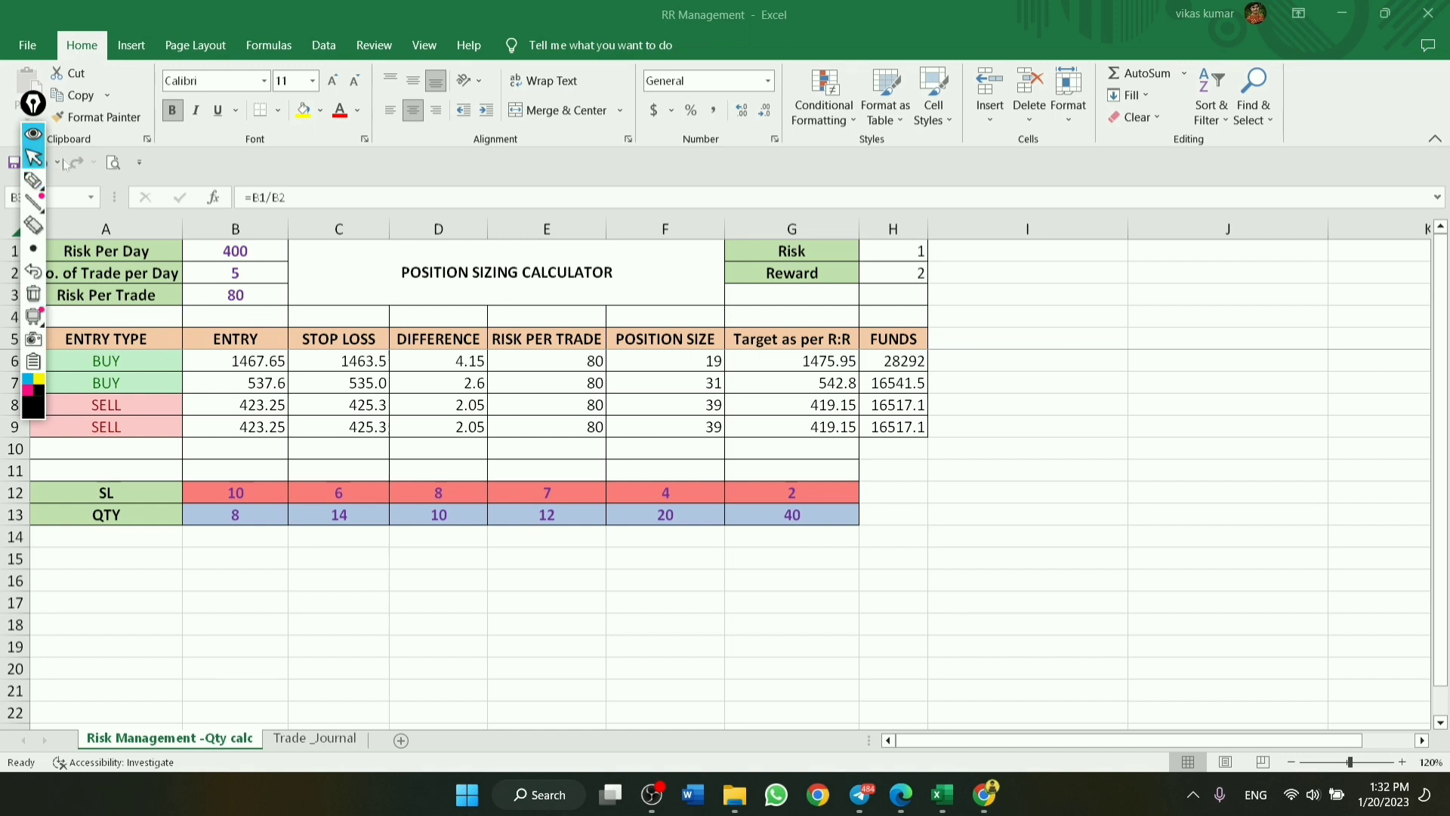
{"action": "left_click", "coordinate": [240, 272]}
{"action": "type", "text": "2"}
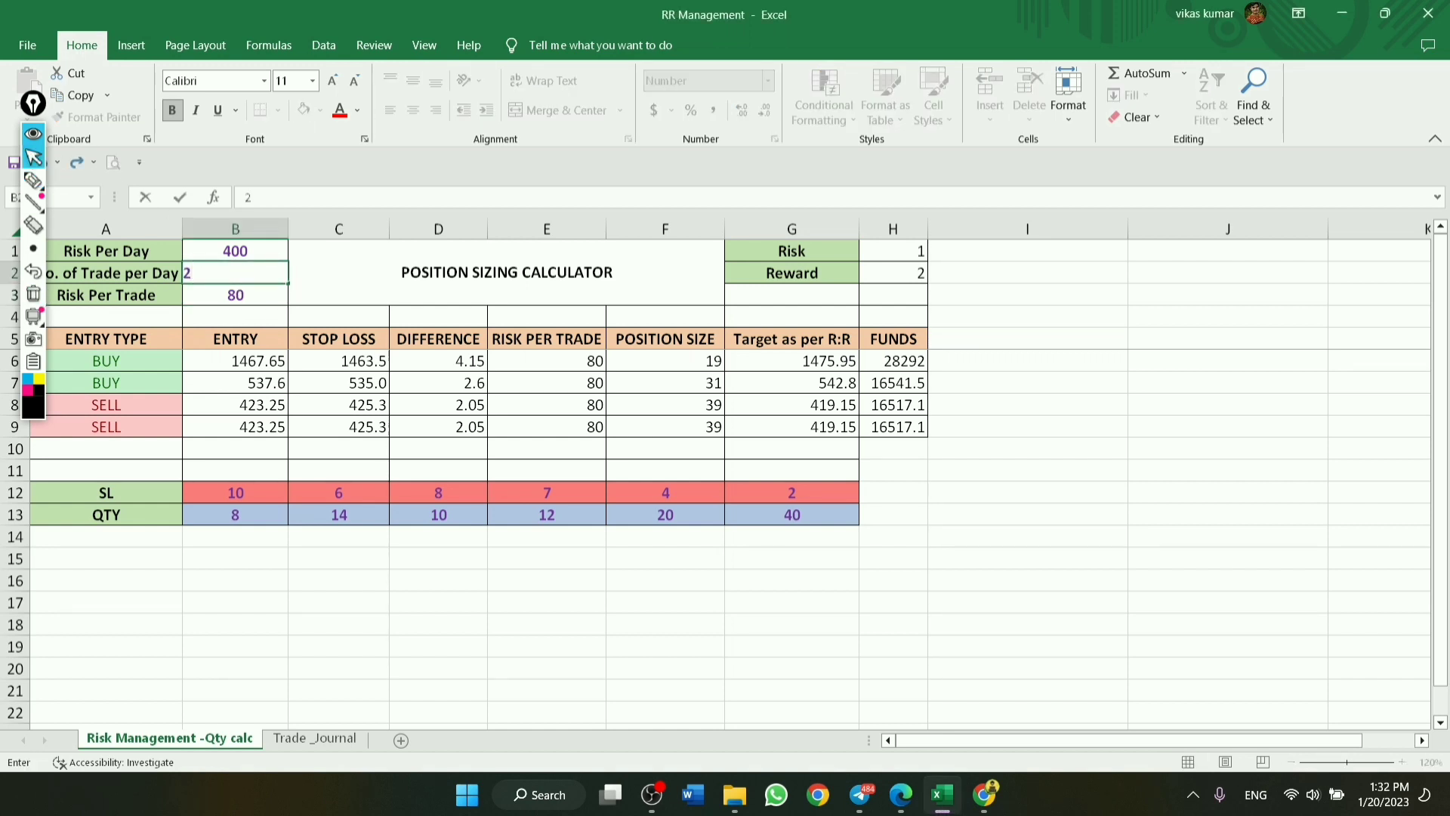
{"action": "key", "text": "Return"}
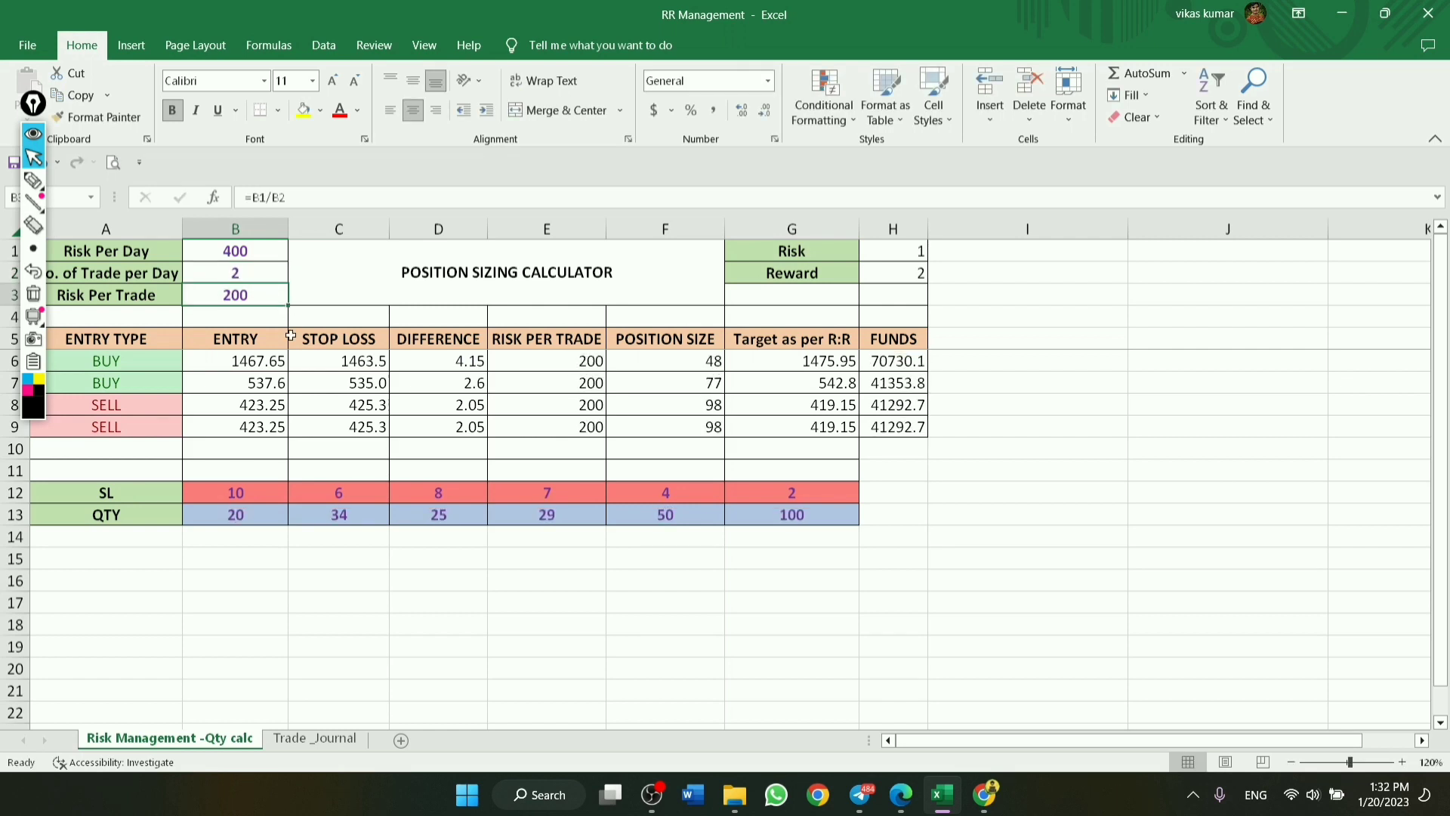
{"action": "left_click", "coordinate": [33, 180]}
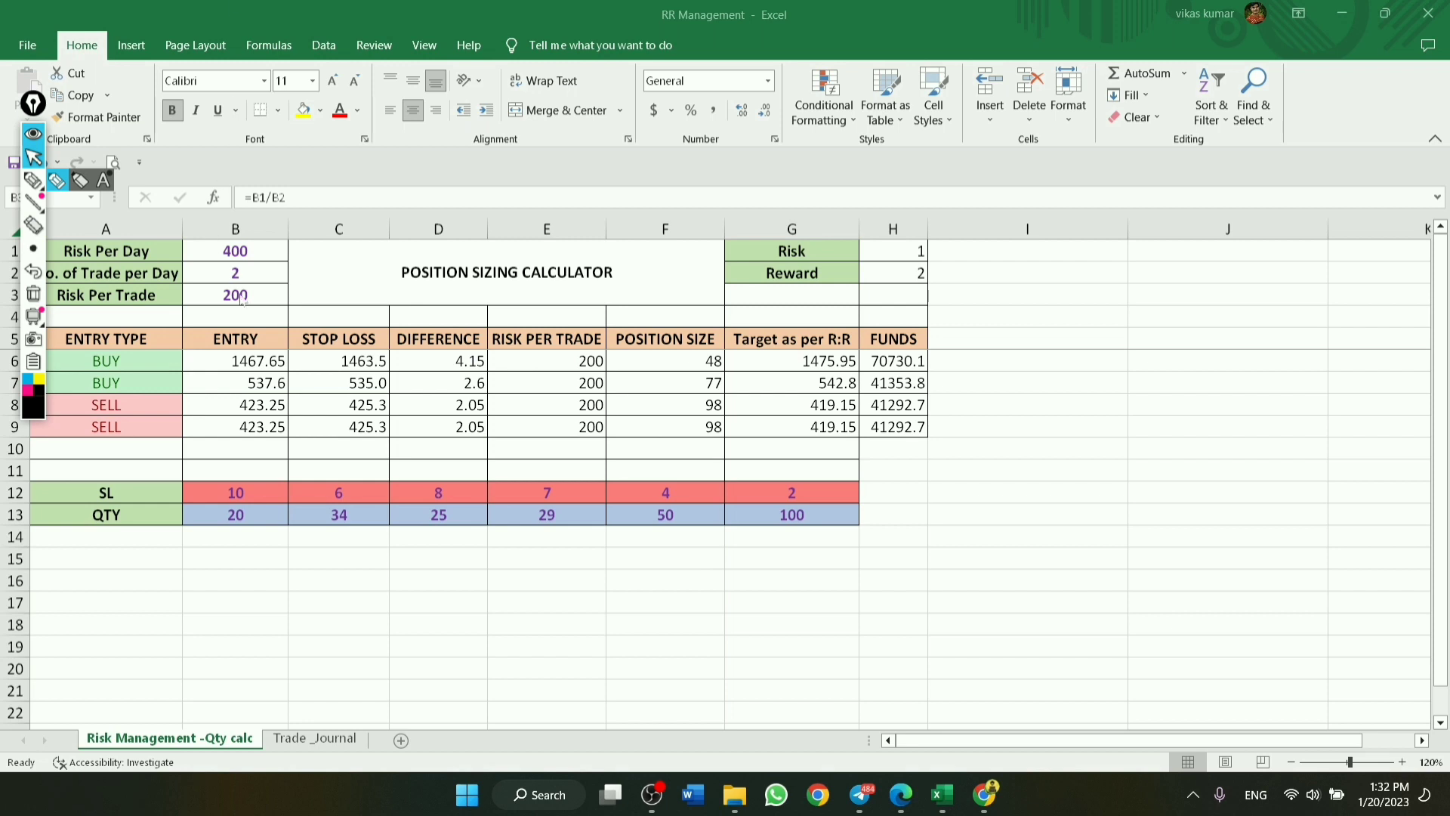
{"action": "left_click", "coordinate": [32, 180]}
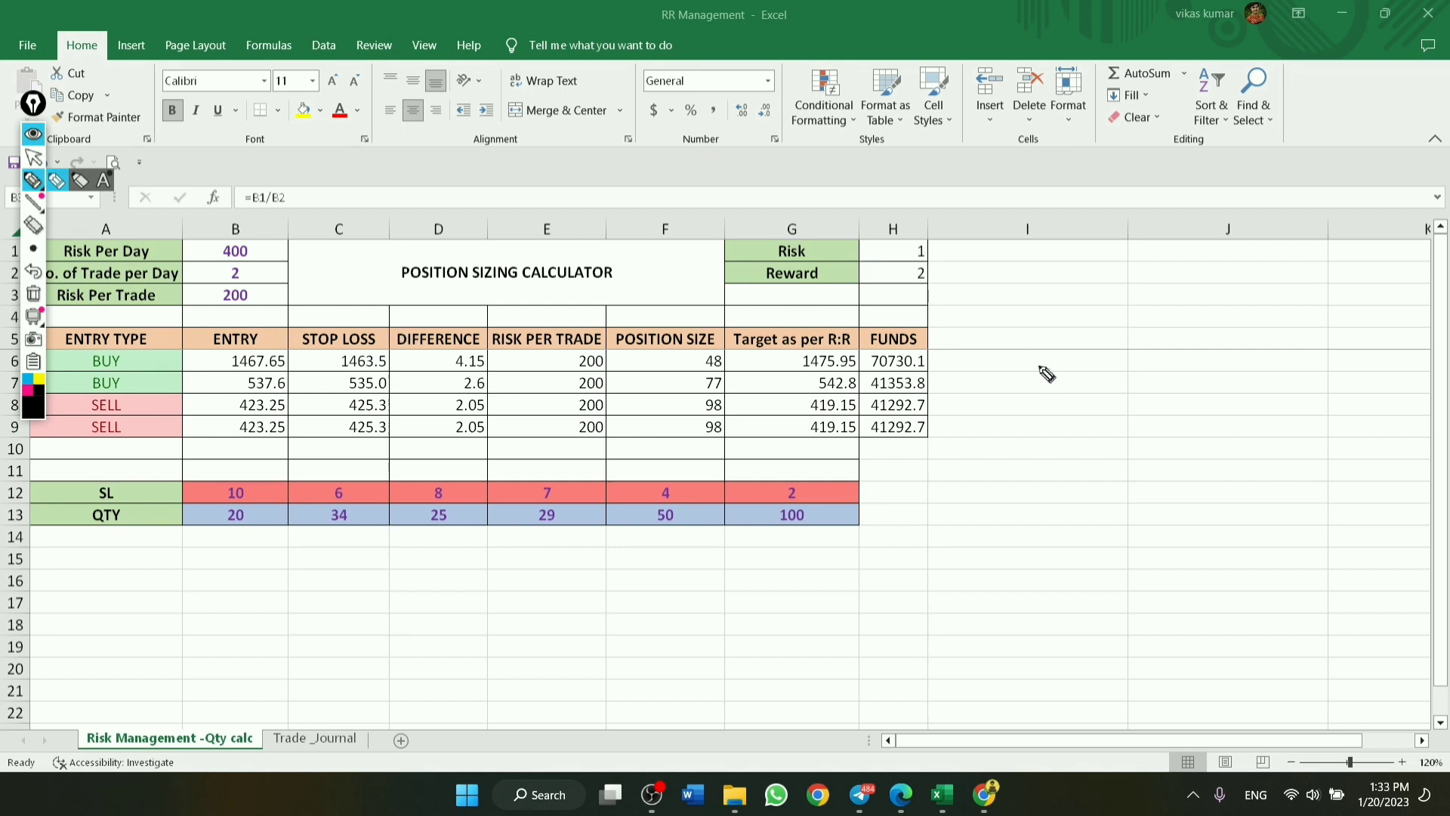
Leave pen mode, try a reward of 1 in H2, then set it back to 2
{"action": "left_click", "coordinate": [33, 158]}
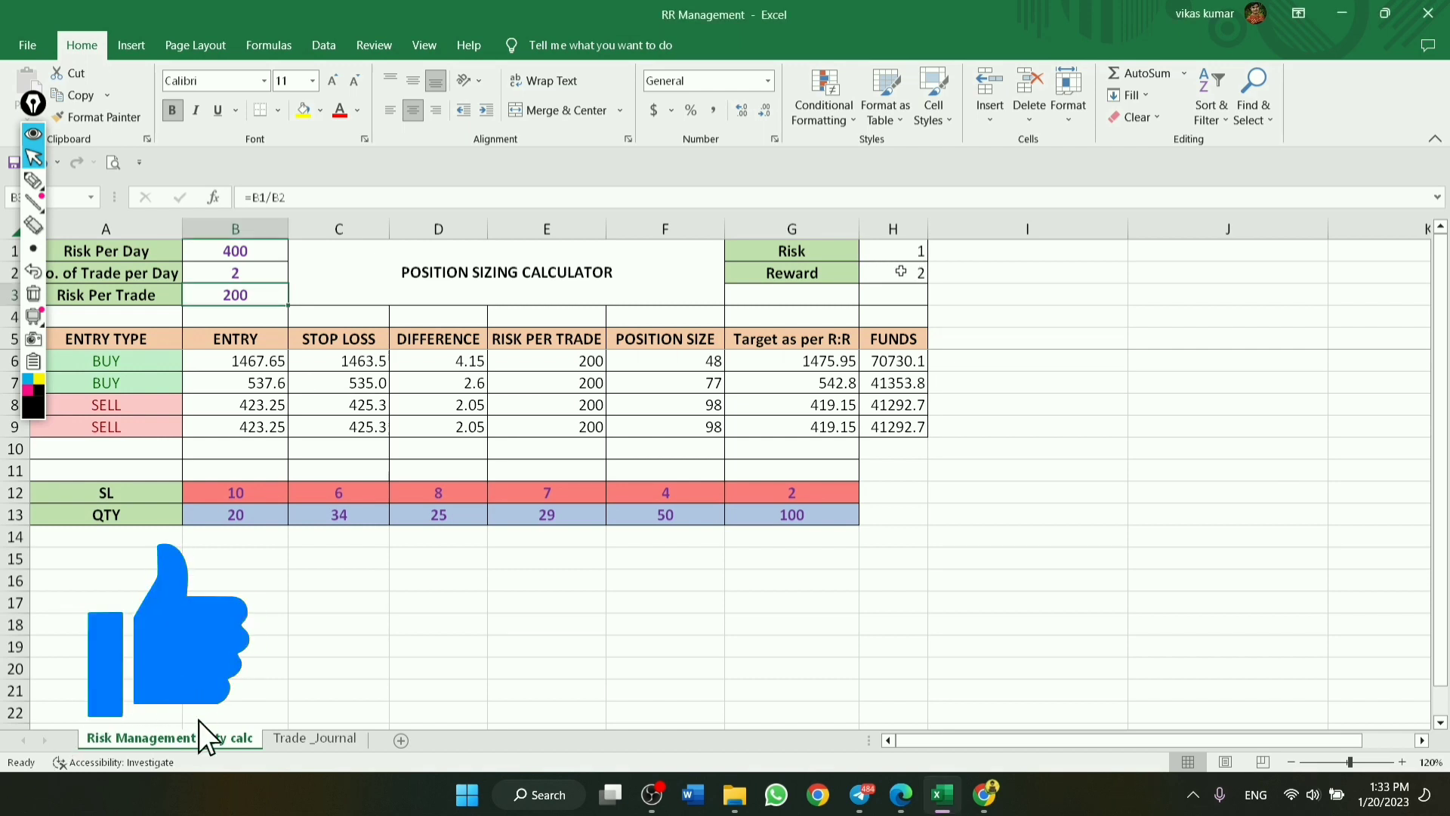
{"action": "left_click", "coordinate": [902, 273]}
{"action": "type", "text": "1"}
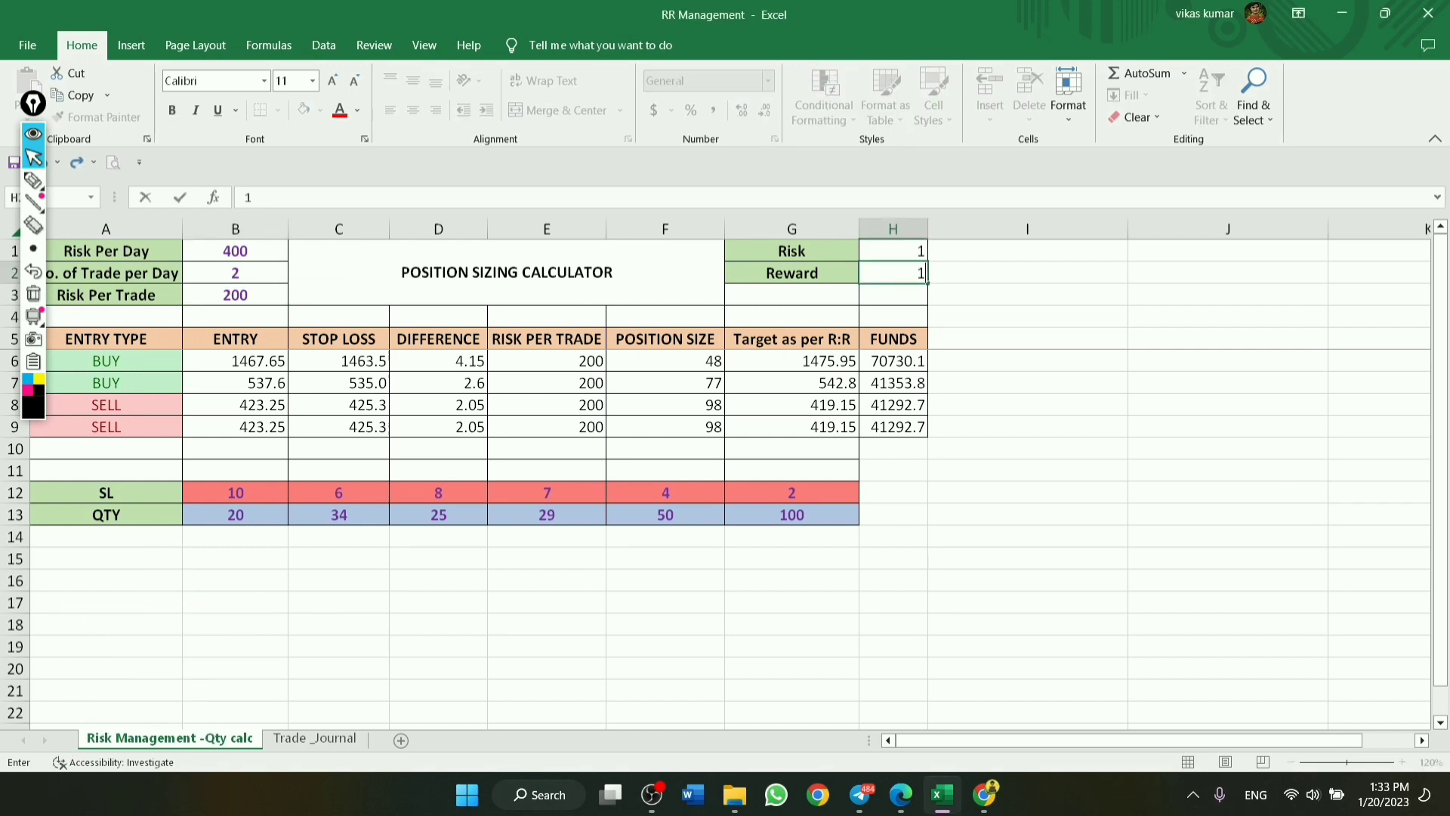
{"action": "key", "text": "Return"}
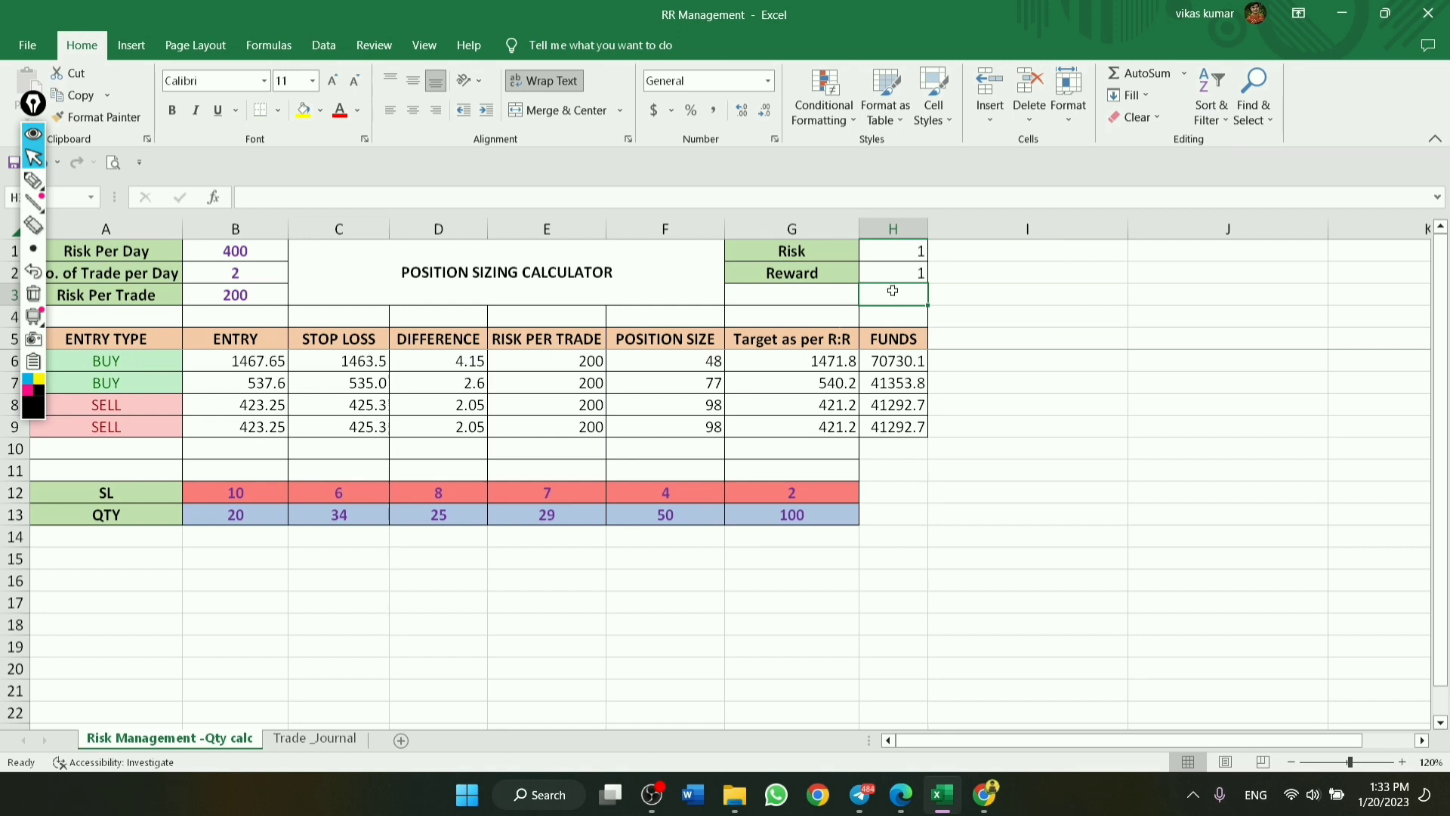
{"action": "left_click", "coordinate": [894, 253]}
{"action": "left_click", "coordinate": [895, 272]}
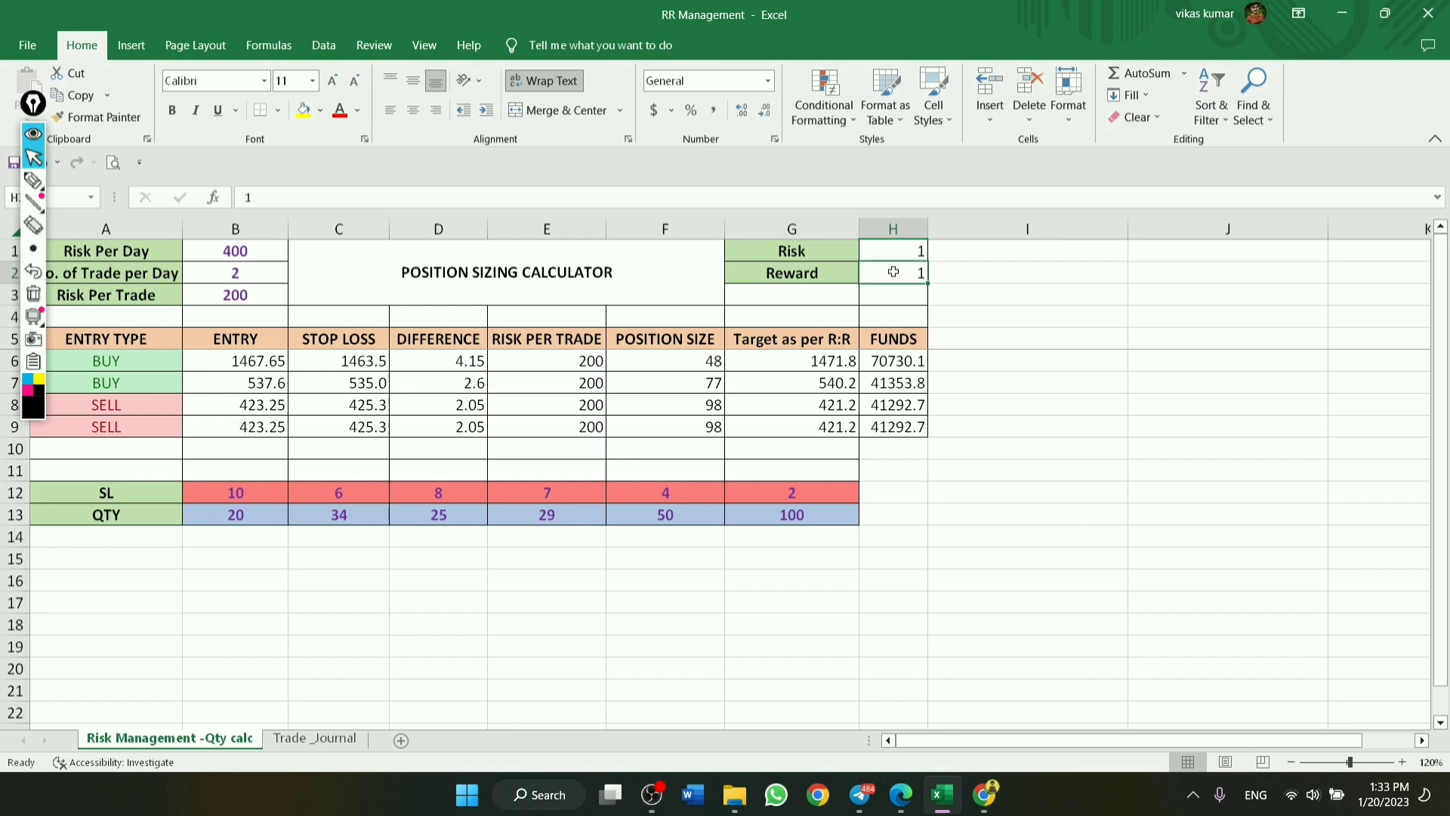
{"action": "type", "text": "2"}
{"action": "key", "text": "Return"}
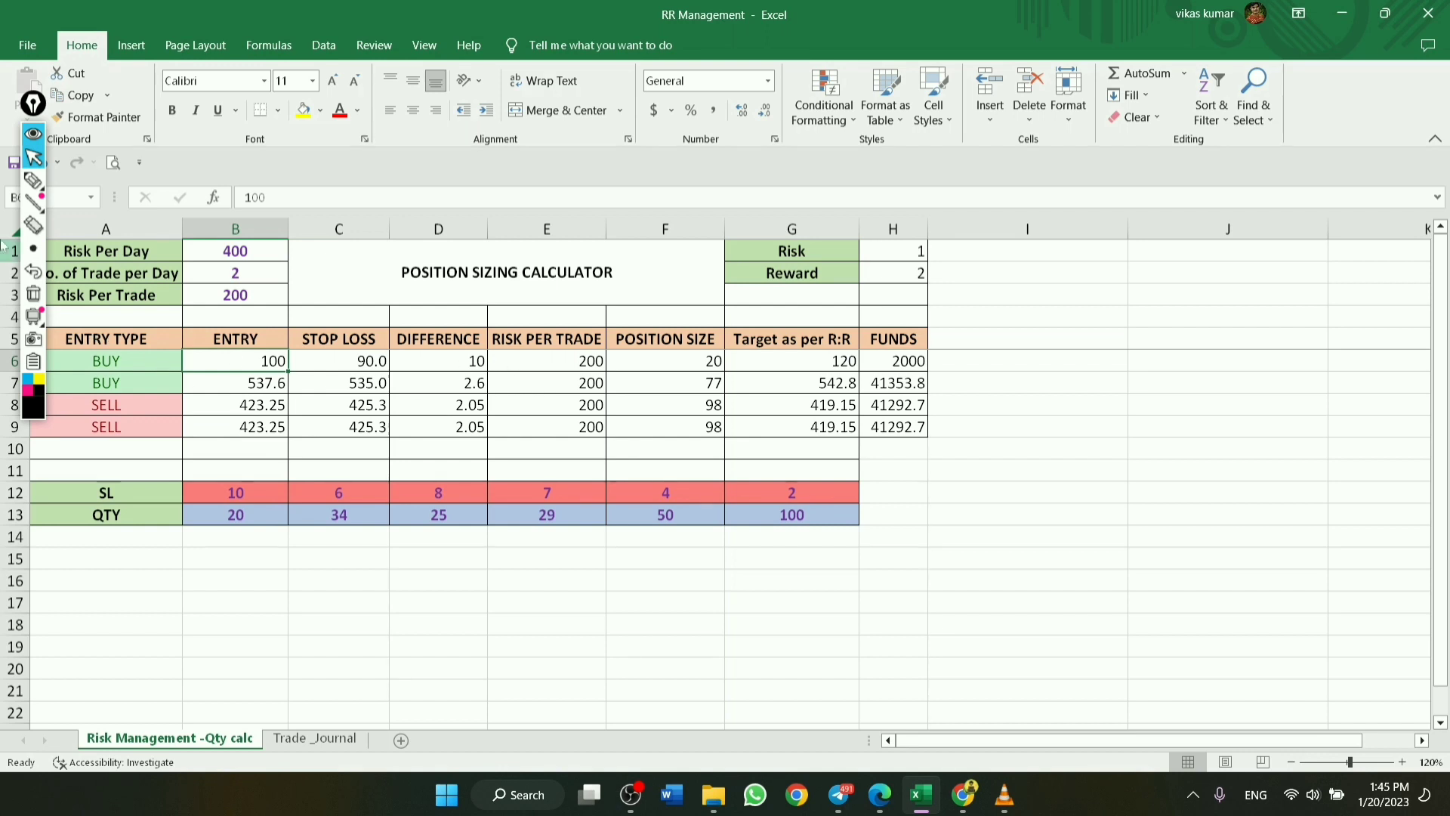
{"action": "left_click", "coordinate": [33, 180]}
{"action": "mouse_move", "coordinate": [135, 348]}
{"action": "left_mouse_down"}
{"action": "mouse_move", "coordinate": [190, 333]}
{"action": "mouse_move", "coordinate": [551, 337]}
{"action": "left_mouse_up"}
{"action": "left_click_drag", "start_coordinate": [647, 349], "coordinate": [666, 337]}
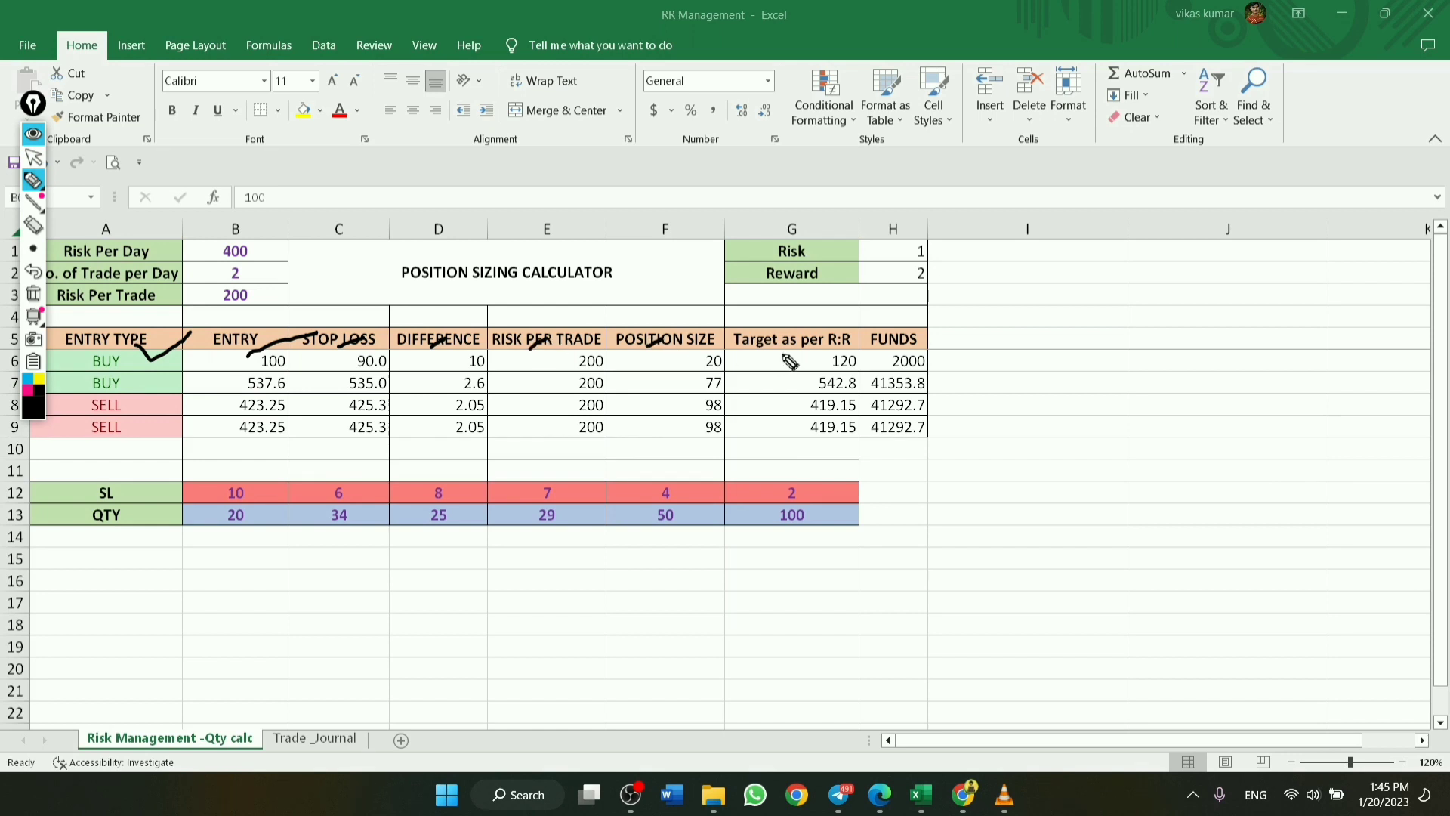
{"action": "left_click_drag", "start_coordinate": [783, 352], "coordinate": [895, 334]}
{"action": "left_click", "coordinate": [34, 294]}
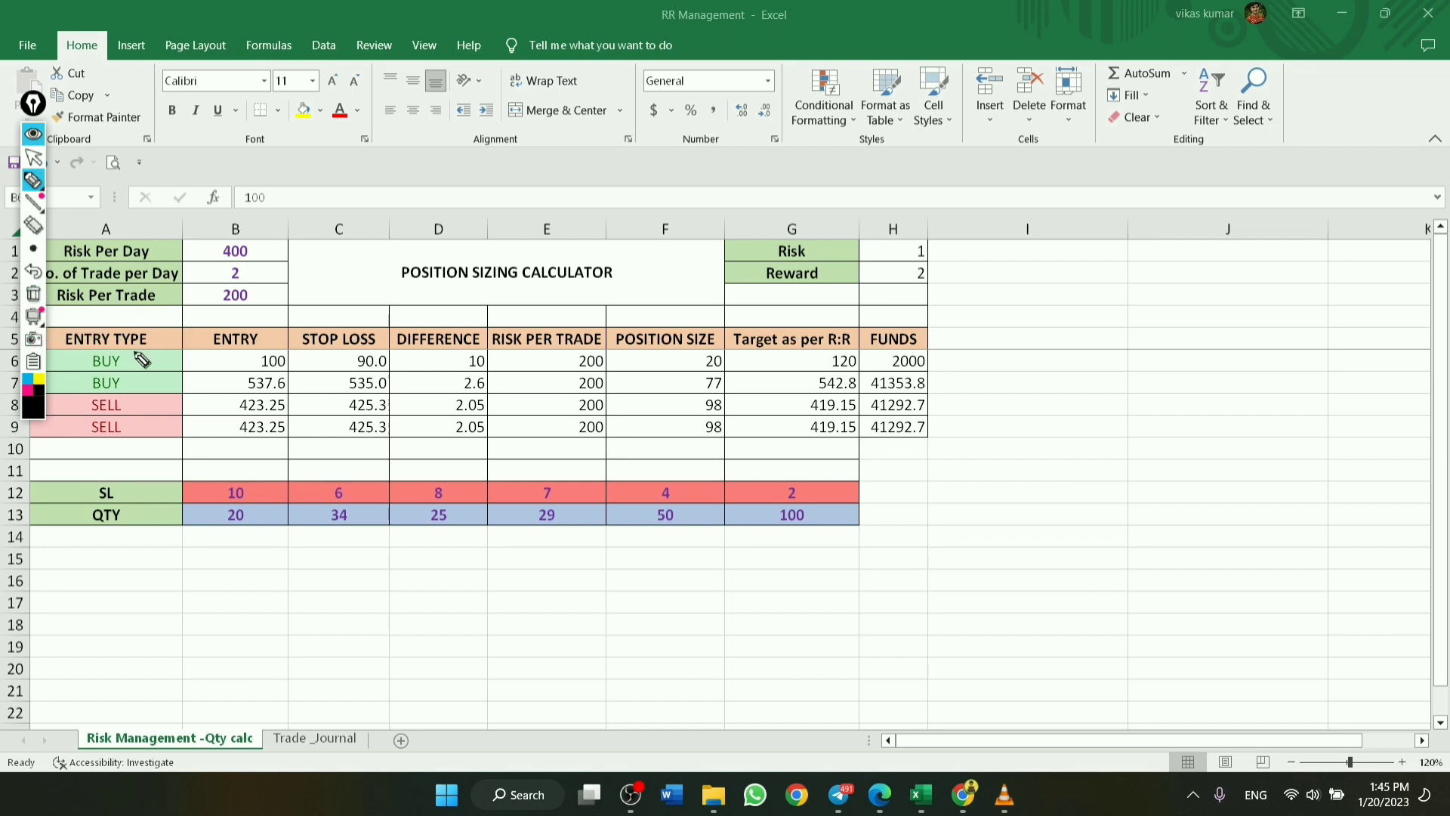
{"action": "mouse_move", "coordinate": [134, 351]}
{"action": "left_mouse_down"}
{"action": "mouse_move", "coordinate": [194, 363]}
{"action": "mouse_move", "coordinate": [172, 415]}
{"action": "left_mouse_up"}
{"action": "key", "text": "Escape"}
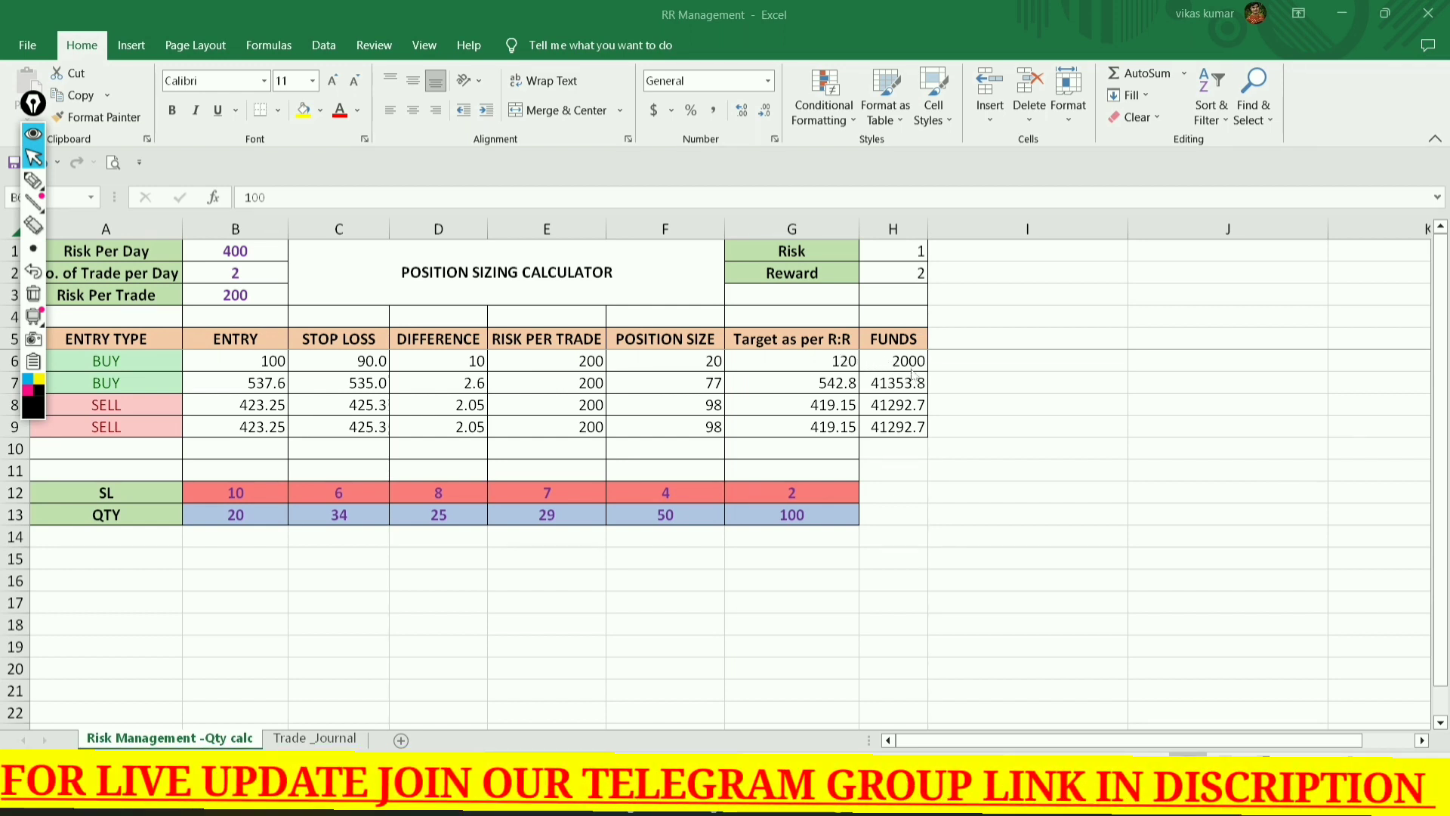
{"action": "key", "text": "ctrl+shift+p"}
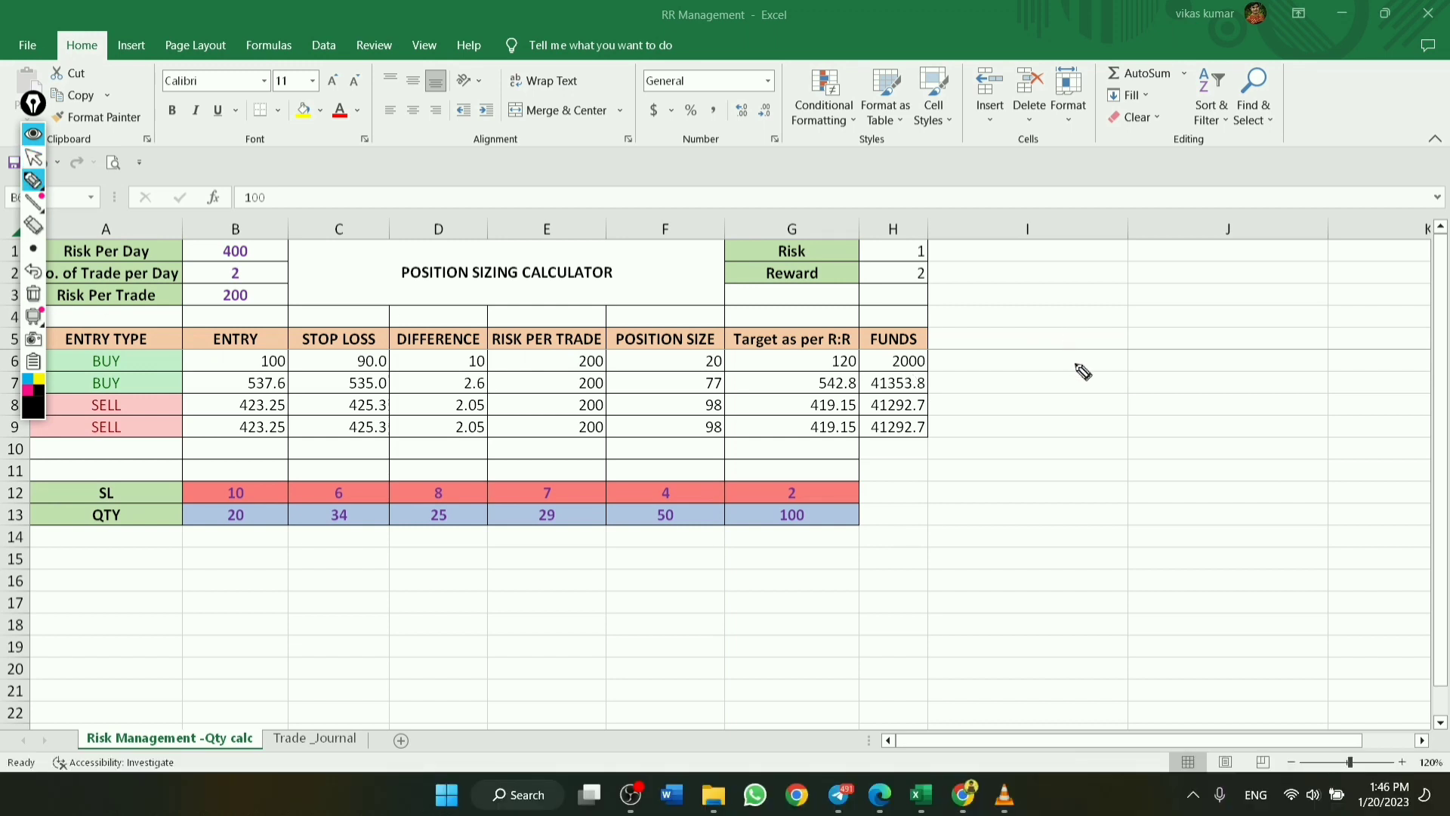
{"action": "mouse_move", "coordinate": [1081, 371]}
{"action": "left_mouse_down"}
{"action": "mouse_move", "coordinate": [1110, 411]}
{"action": "mouse_move", "coordinate": [1156, 362]}
{"action": "left_mouse_up"}
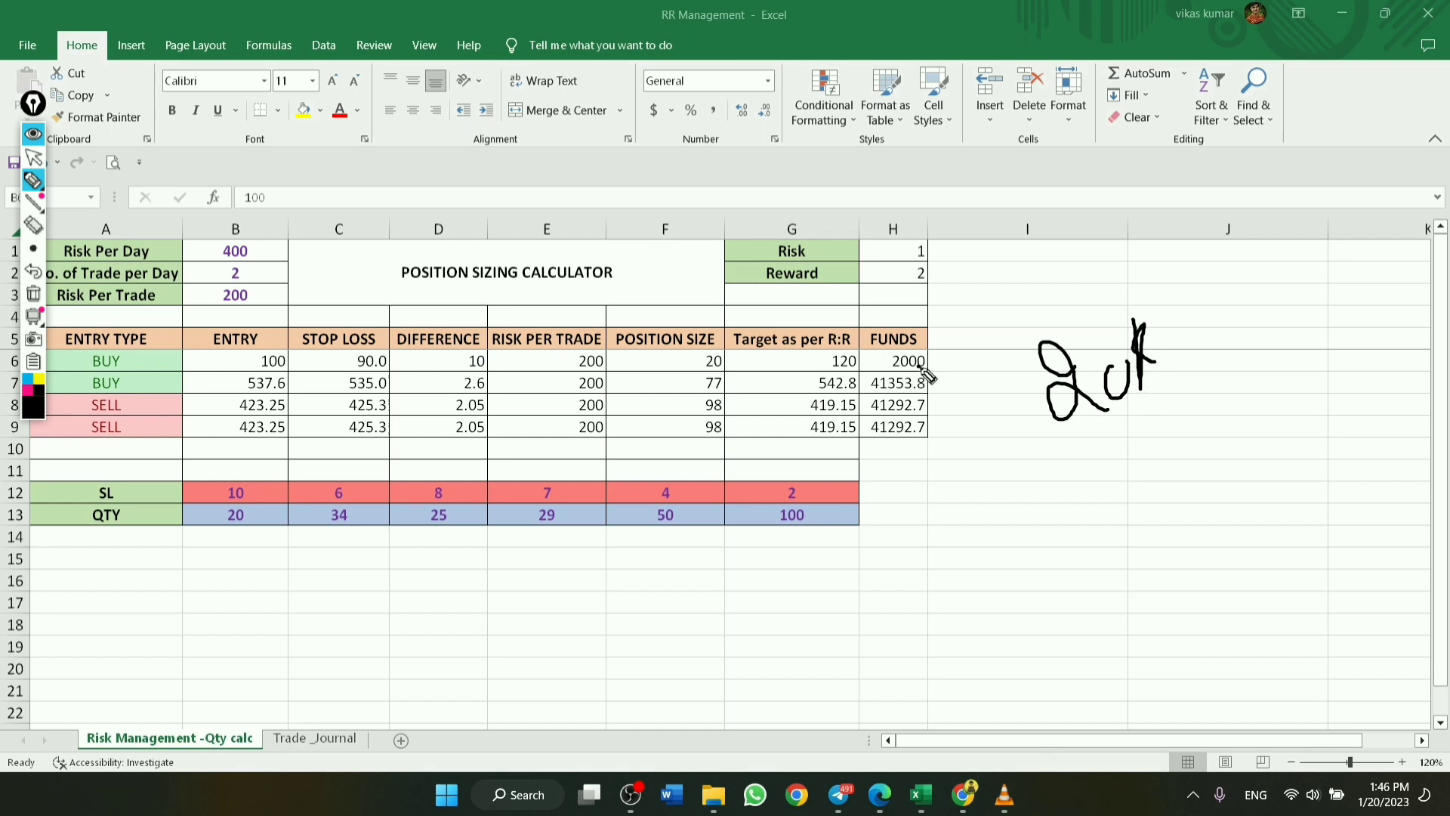
{"action": "left_click_drag", "start_coordinate": [920, 367], "coordinate": [955, 349]}
{"action": "left_click_drag", "start_coordinate": [1068, 504], "coordinate": [1072, 563]}
{"action": "mouse_move", "coordinate": [1117, 515]}
{"action": "left_mouse_down"}
{"action": "mouse_move", "coordinate": [1152, 529]}
{"action": "mouse_move", "coordinate": [1142, 485]}
{"action": "left_mouse_up"}
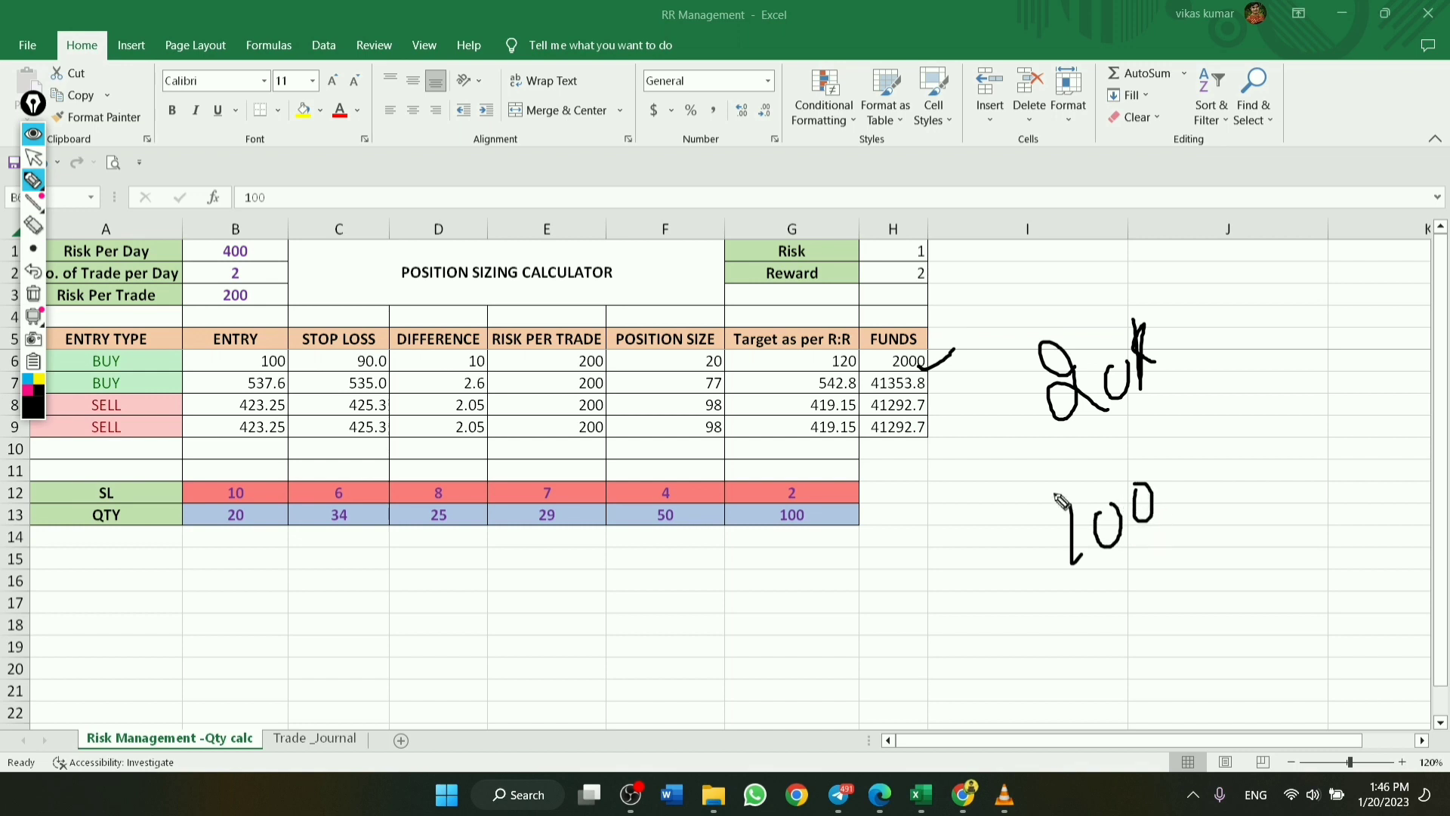
{"action": "left_click_drag", "start_coordinate": [1104, 568], "coordinate": [1180, 532]}
{"action": "mouse_move", "coordinate": [963, 613]}
{"action": "left_mouse_down"}
{"action": "mouse_move", "coordinate": [963, 640]}
{"action": "mouse_move", "coordinate": [1010, 643]}
{"action": "mouse_move", "coordinate": [991, 593]}
{"action": "left_mouse_up"}
{"action": "left_click_drag", "start_coordinate": [969, 664], "coordinate": [1031, 648]}
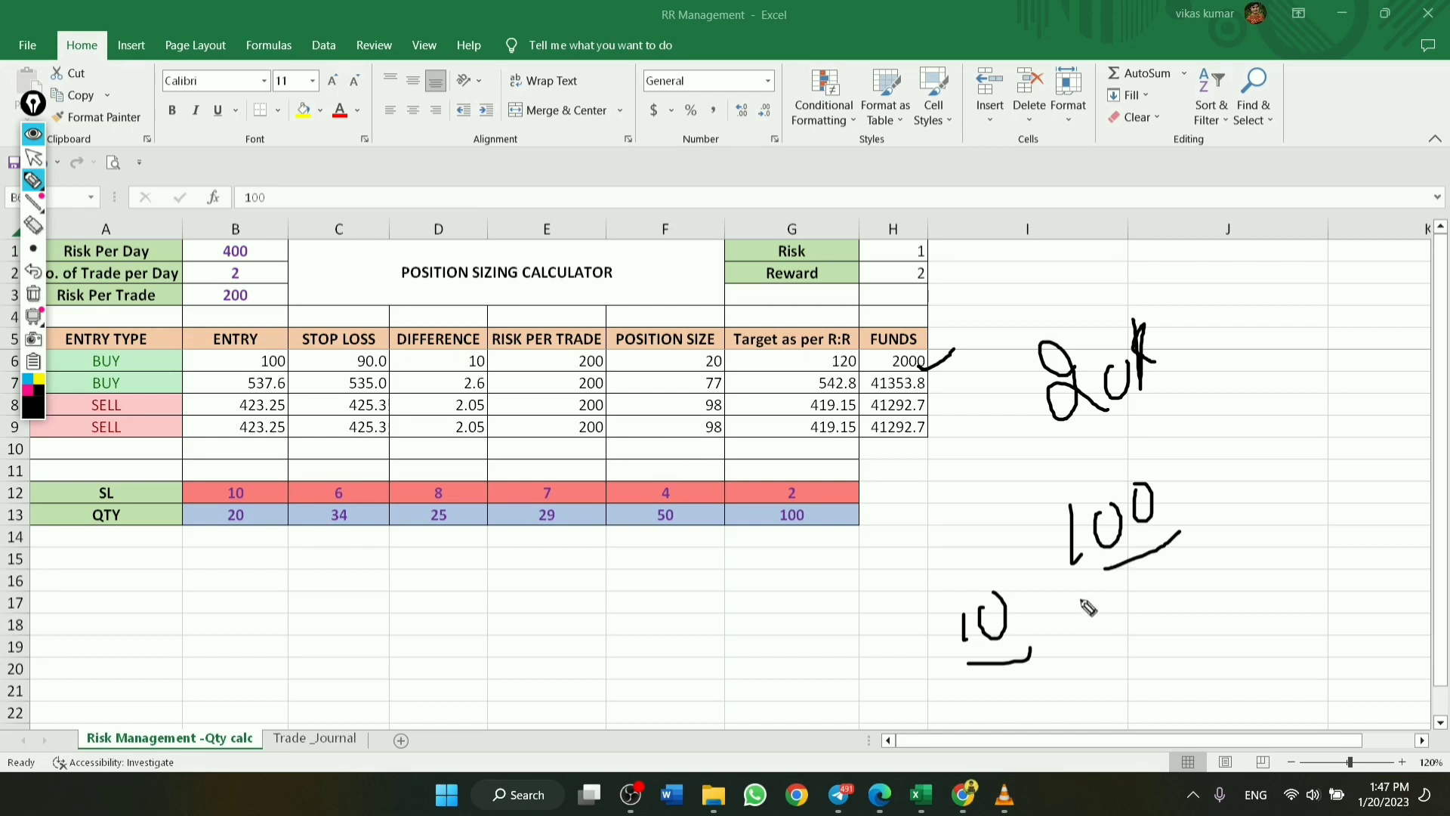
{"action": "mouse_move", "coordinate": [1278, 443]}
{"action": "left_mouse_down"}
{"action": "mouse_move", "coordinate": [1276, 489]}
{"action": "mouse_move", "coordinate": [1366, 429]}
{"action": "left_mouse_up"}
{"action": "mouse_move", "coordinate": [1273, 522]}
{"action": "left_mouse_down"}
{"action": "mouse_move", "coordinate": [1367, 512]}
{"action": "mouse_move", "coordinate": [1405, 476]}
{"action": "left_mouse_up"}
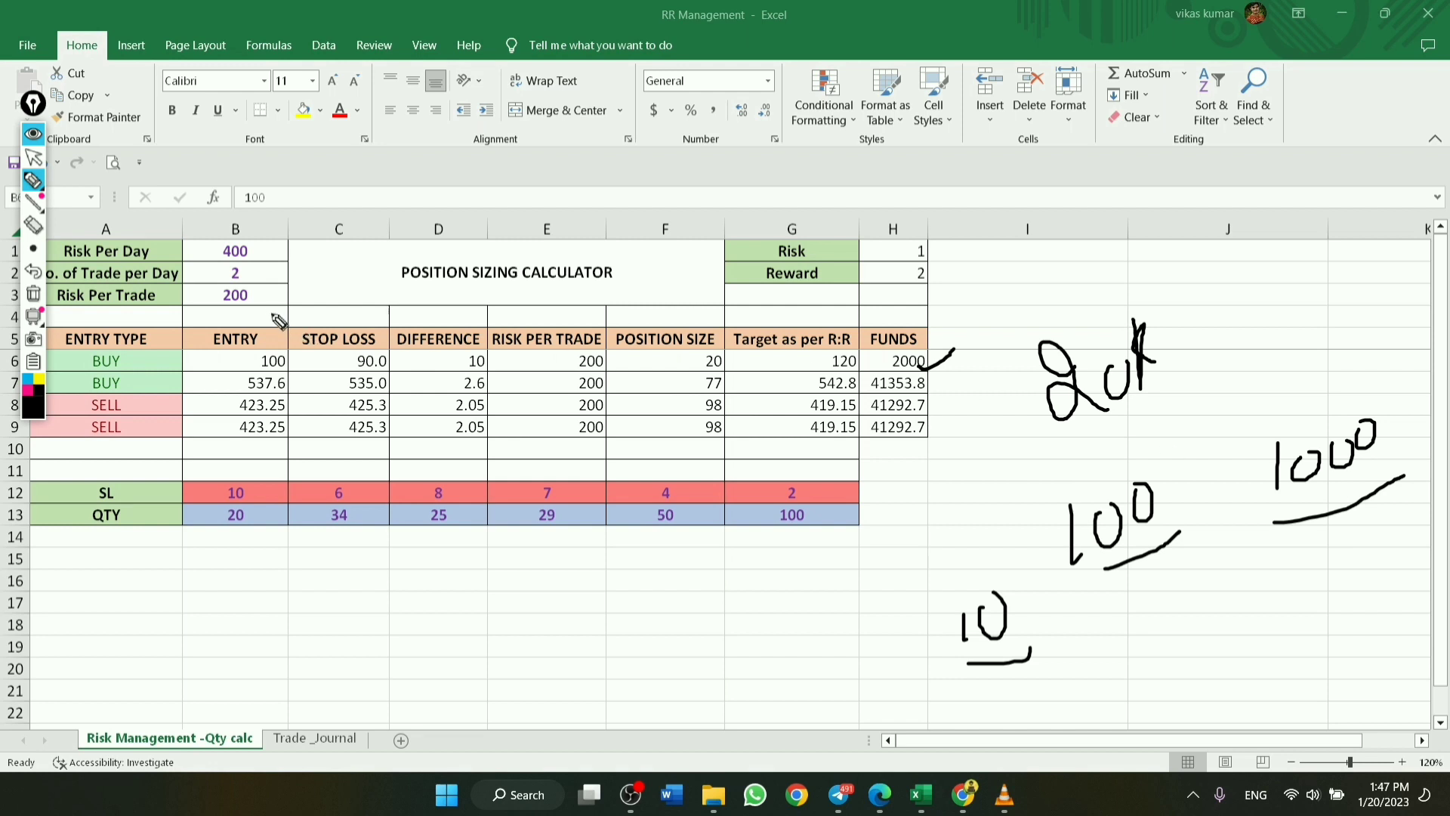
{"action": "left_click_drag", "start_coordinate": [259, 311], "coordinate": [298, 300]}
{"action": "left_click_drag", "start_coordinate": [1386, 453], "coordinate": [1390, 472]}
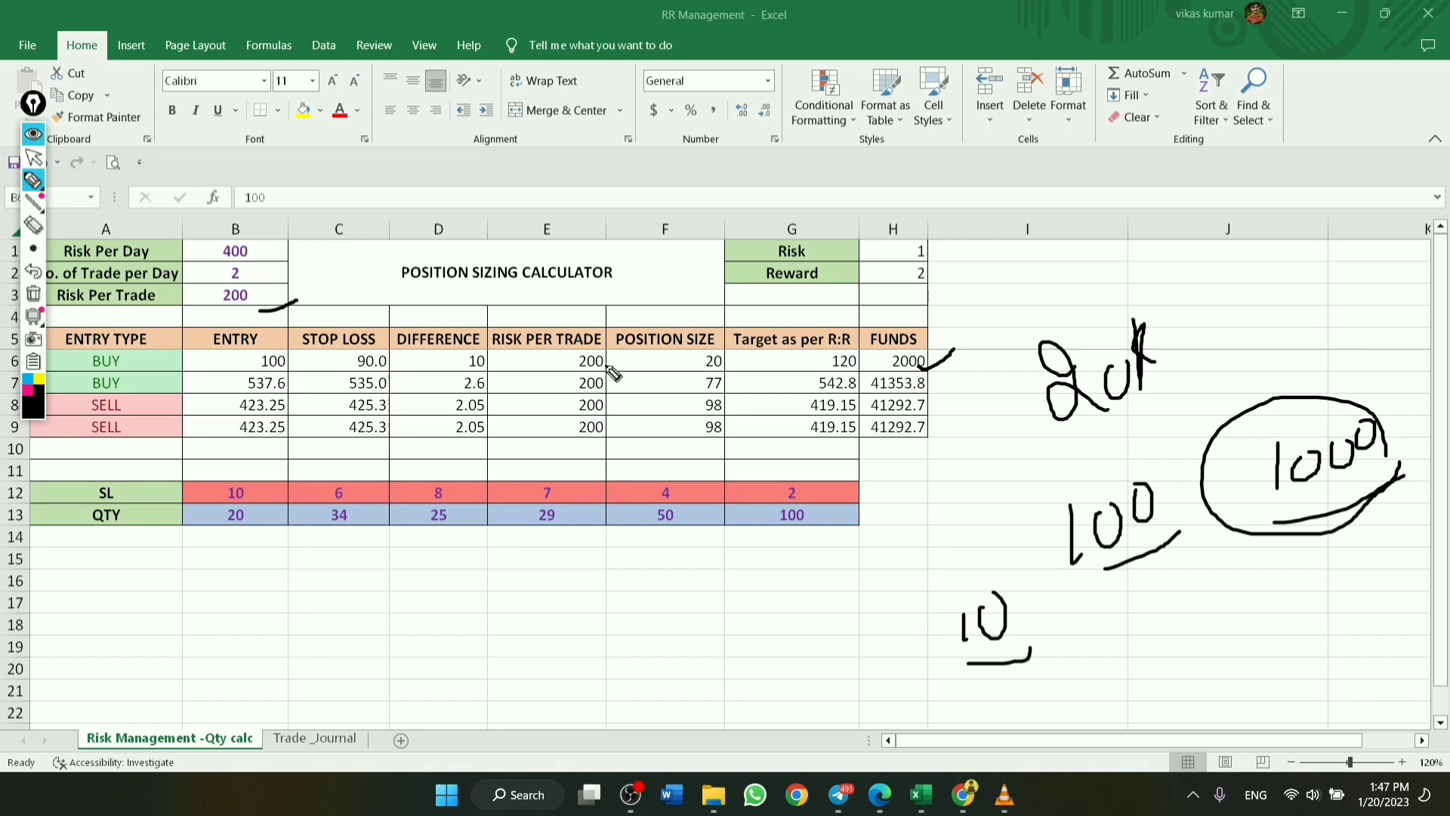
{"action": "mouse_move", "coordinate": [602, 371]}
{"action": "left_mouse_down"}
{"action": "mouse_move", "coordinate": [637, 356]}
{"action": "mouse_move", "coordinate": [729, 369]}
{"action": "left_mouse_up"}
{"action": "mouse_move", "coordinate": [1254, 295]}
{"action": "left_mouse_down"}
{"action": "mouse_move", "coordinate": [1254, 329]}
{"action": "mouse_move", "coordinate": [1314, 328]}
{"action": "left_mouse_up"}
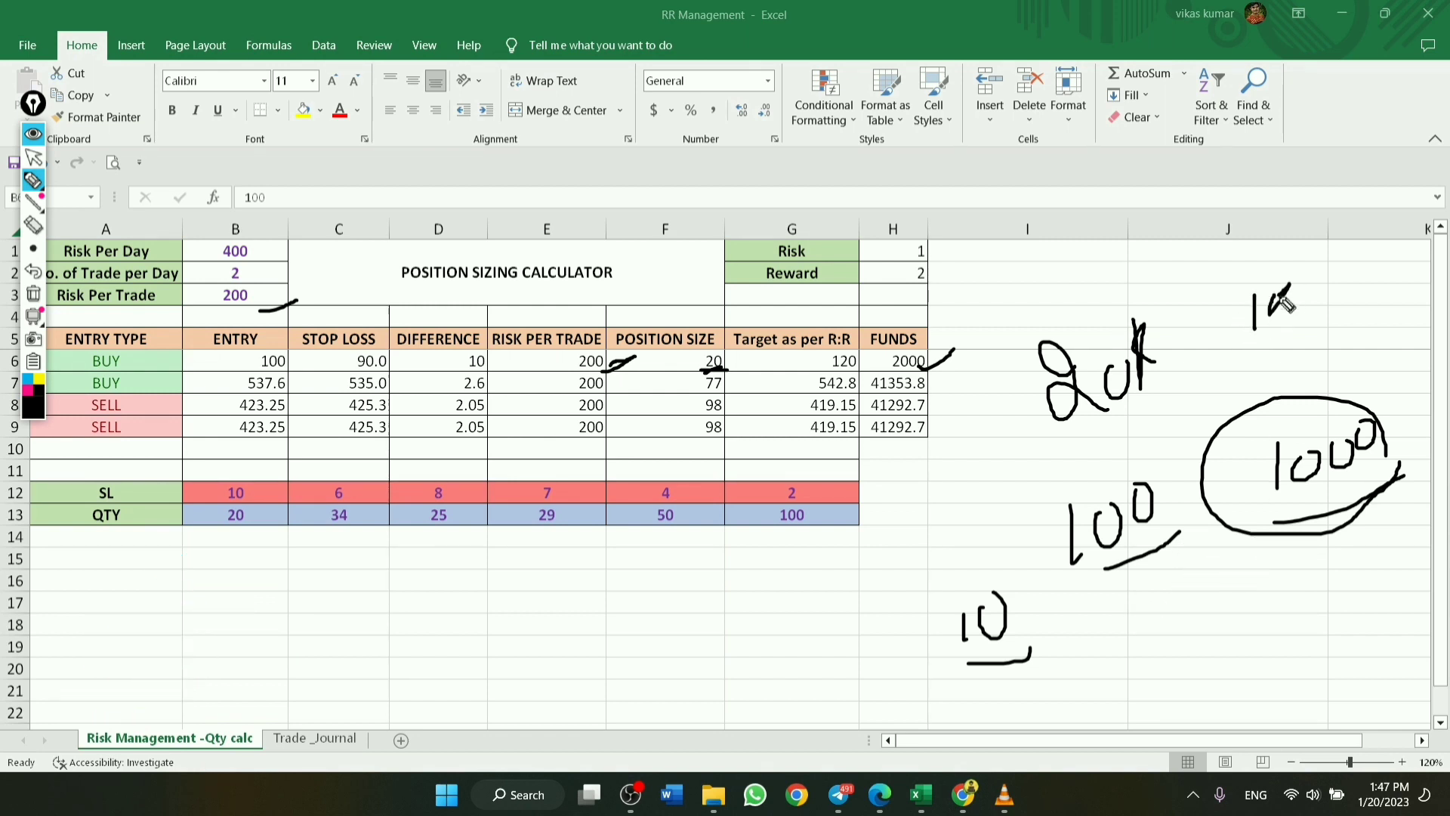
{"action": "mouse_move", "coordinate": [1123, 266]}
{"action": "left_mouse_down"}
{"action": "mouse_move", "coordinate": [1141, 294]}
{"action": "mouse_move", "coordinate": [1170, 284]}
{"action": "left_mouse_up"}
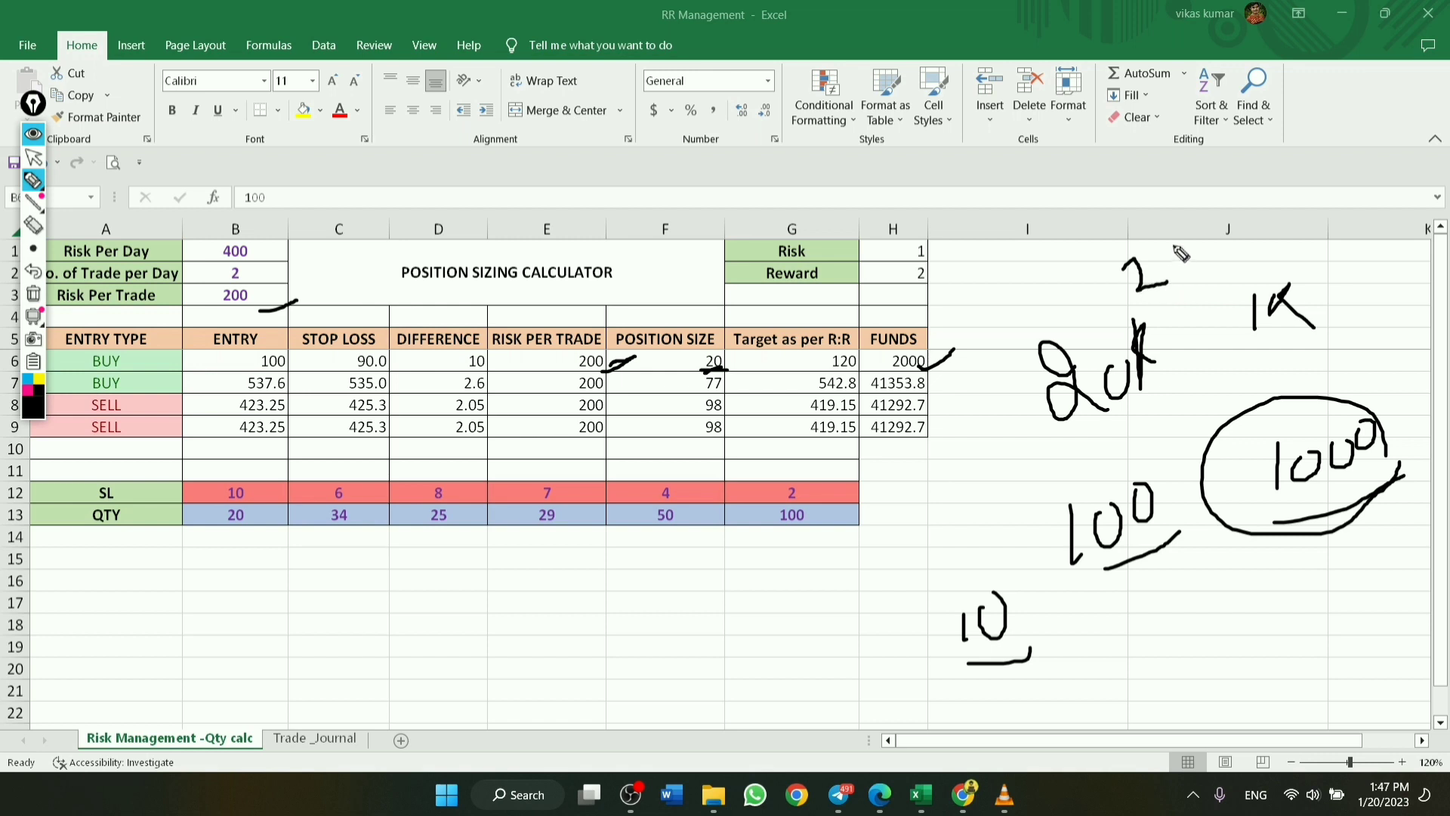
{"action": "mouse_move", "coordinate": [1181, 222]}
{"action": "left_mouse_down"}
{"action": "mouse_move", "coordinate": [1176, 280]}
{"action": "mouse_move", "coordinate": [1207, 275]}
{"action": "left_mouse_up"}
{"action": "left_click_drag", "start_coordinate": [244, 262], "coordinate": [297, 263]}
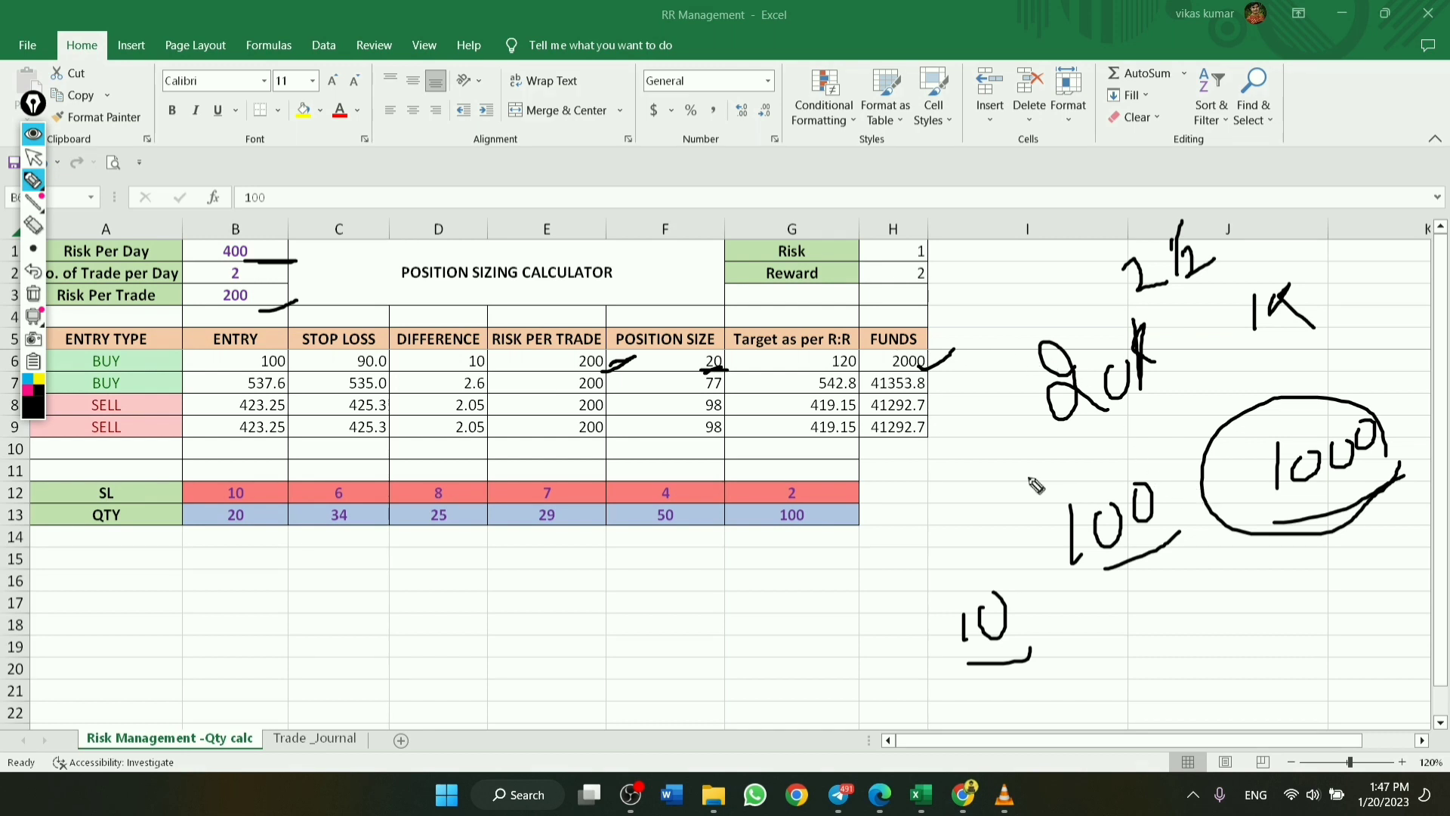
{"action": "left_click", "coordinate": [34, 293]}
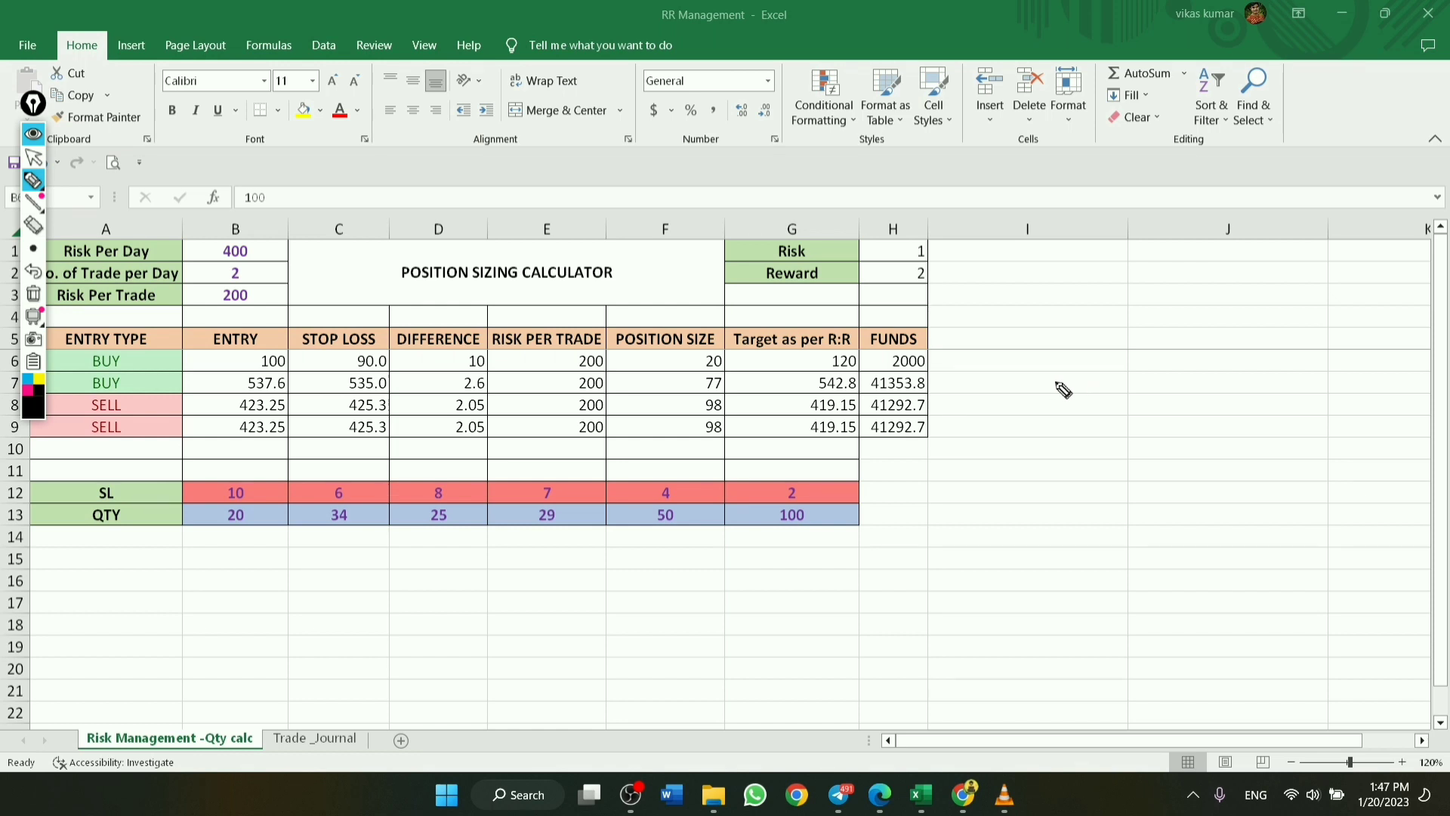
Sketch a diagonal stroke, jot 100 and 200 beside the table, and tick the 120 target
{"action": "left_click_drag", "start_coordinate": [1056, 387], "coordinate": [1144, 223]}
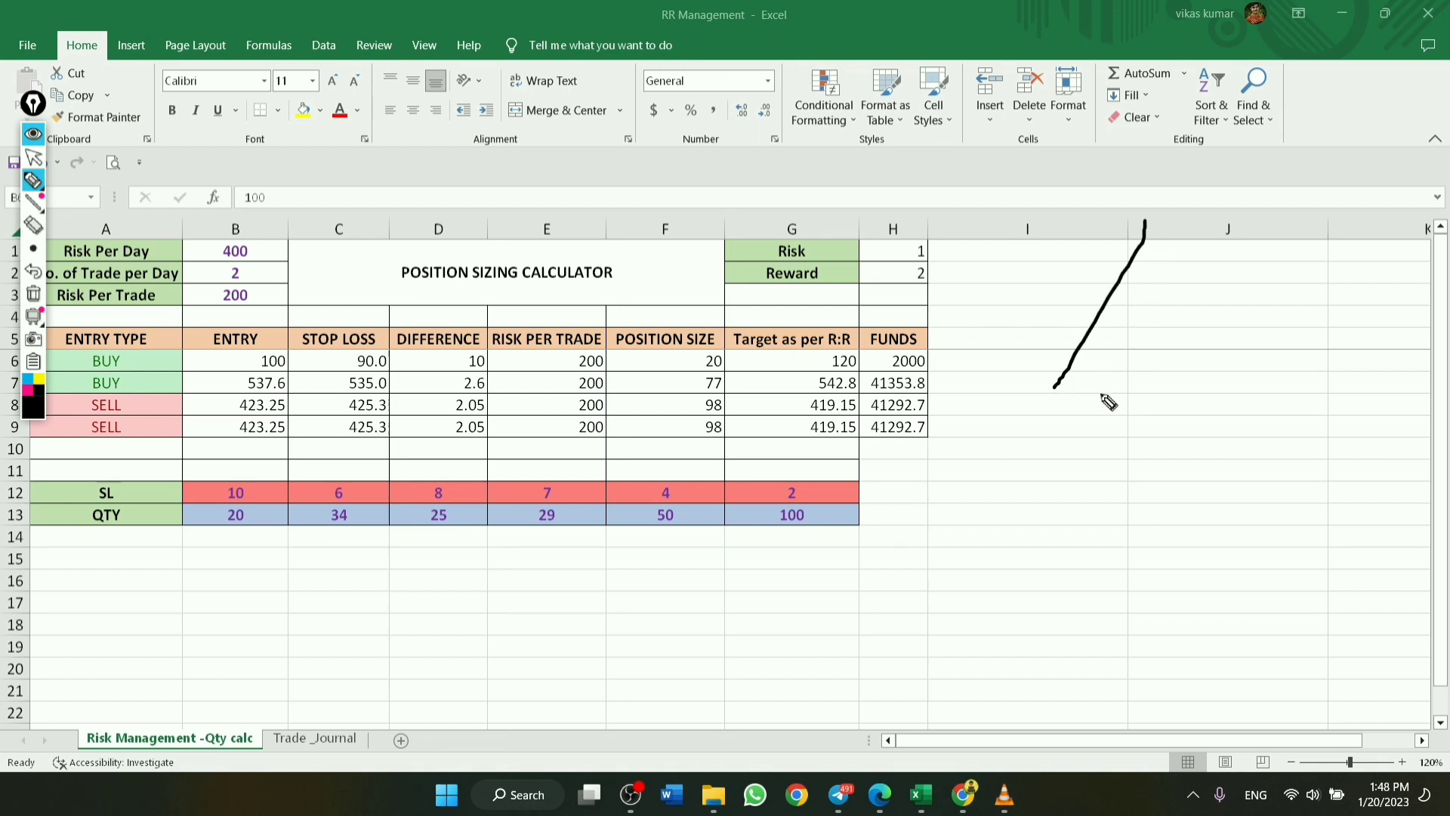
{"action": "left_click_drag", "start_coordinate": [1036, 432], "coordinate": [1061, 432]}
{"action": "mouse_move", "coordinate": [1139, 453]}
{"action": "left_mouse_down"}
{"action": "mouse_move", "coordinate": [1138, 504]}
{"action": "mouse_move", "coordinate": [1191, 451]}
{"action": "mouse_move", "coordinate": [1209, 458]}
{"action": "left_mouse_up"}
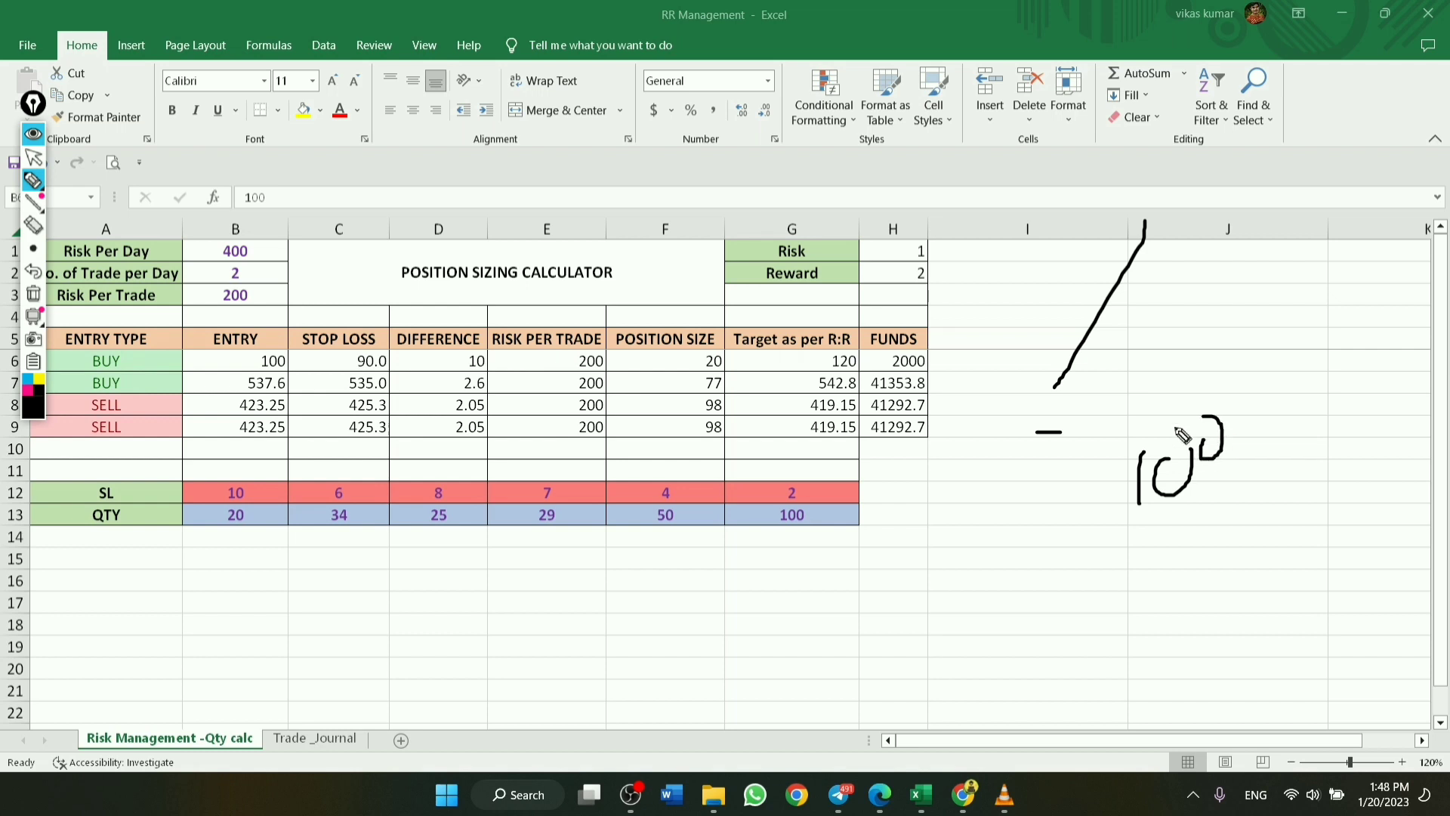
{"action": "left_click_drag", "start_coordinate": [848, 364], "coordinate": [887, 352]}
{"action": "left_click_drag", "start_coordinate": [1092, 539], "coordinate": [1141, 577]}
{"action": "mouse_move", "coordinate": [1153, 529]}
{"action": "left_mouse_down"}
{"action": "mouse_move", "coordinate": [1164, 541]}
{"action": "mouse_move", "coordinate": [1197, 499]}
{"action": "left_mouse_up"}
{"action": "left_click_drag", "start_coordinate": [1148, 555], "coordinate": [1202, 525]}
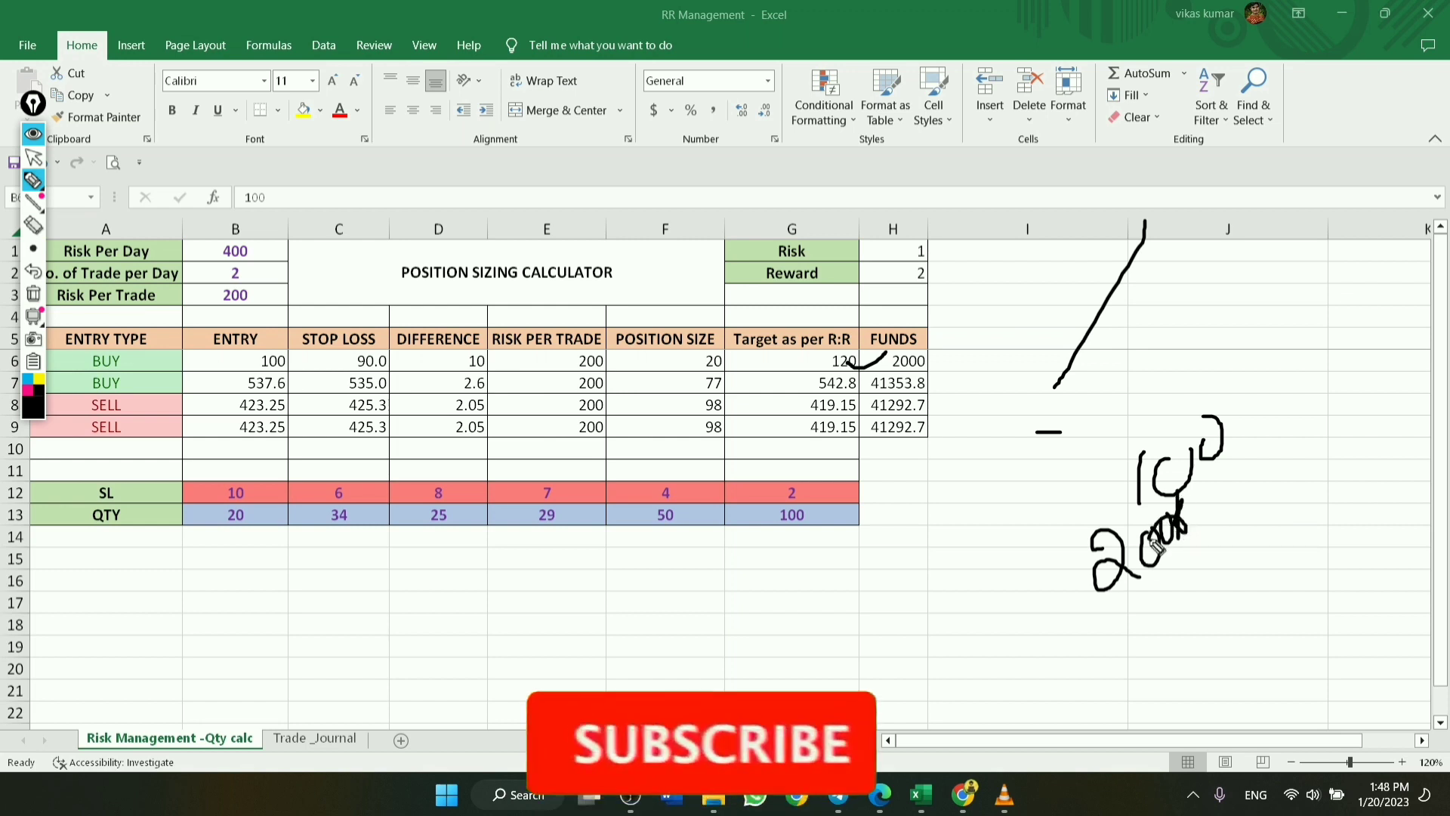
Clear the ink and write a short underlined '1R' note in columns I–J
{"action": "key", "text": "ctrl+shift+c"}
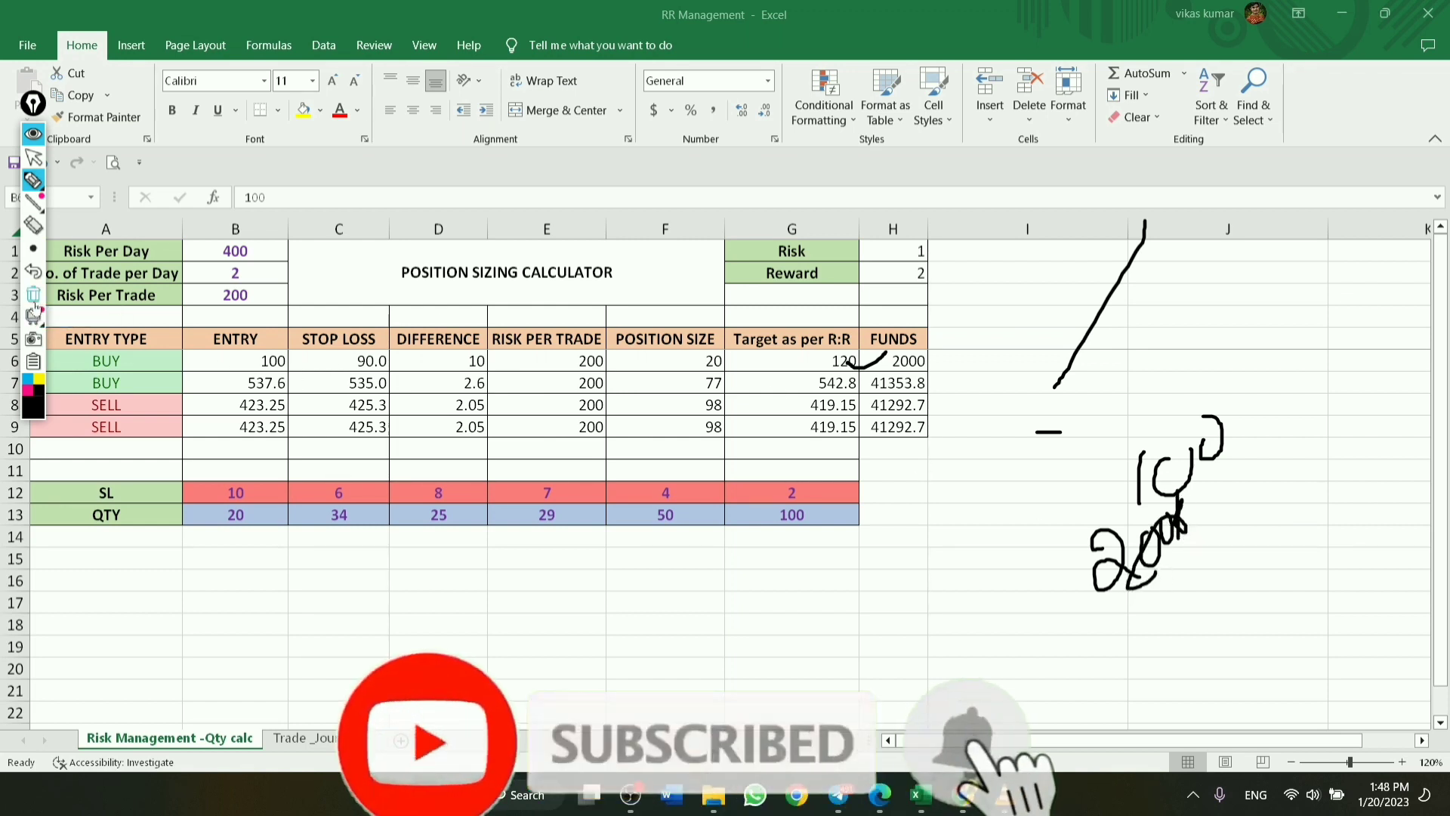
{"action": "mouse_move", "coordinate": [1070, 457]}
{"action": "left_mouse_down"}
{"action": "mouse_move", "coordinate": [1067, 529]}
{"action": "mouse_move", "coordinate": [1135, 441]}
{"action": "mouse_move", "coordinate": [1165, 493]}
{"action": "left_mouse_up"}
{"action": "left_click_drag", "start_coordinate": [1067, 529], "coordinate": [1178, 515]}
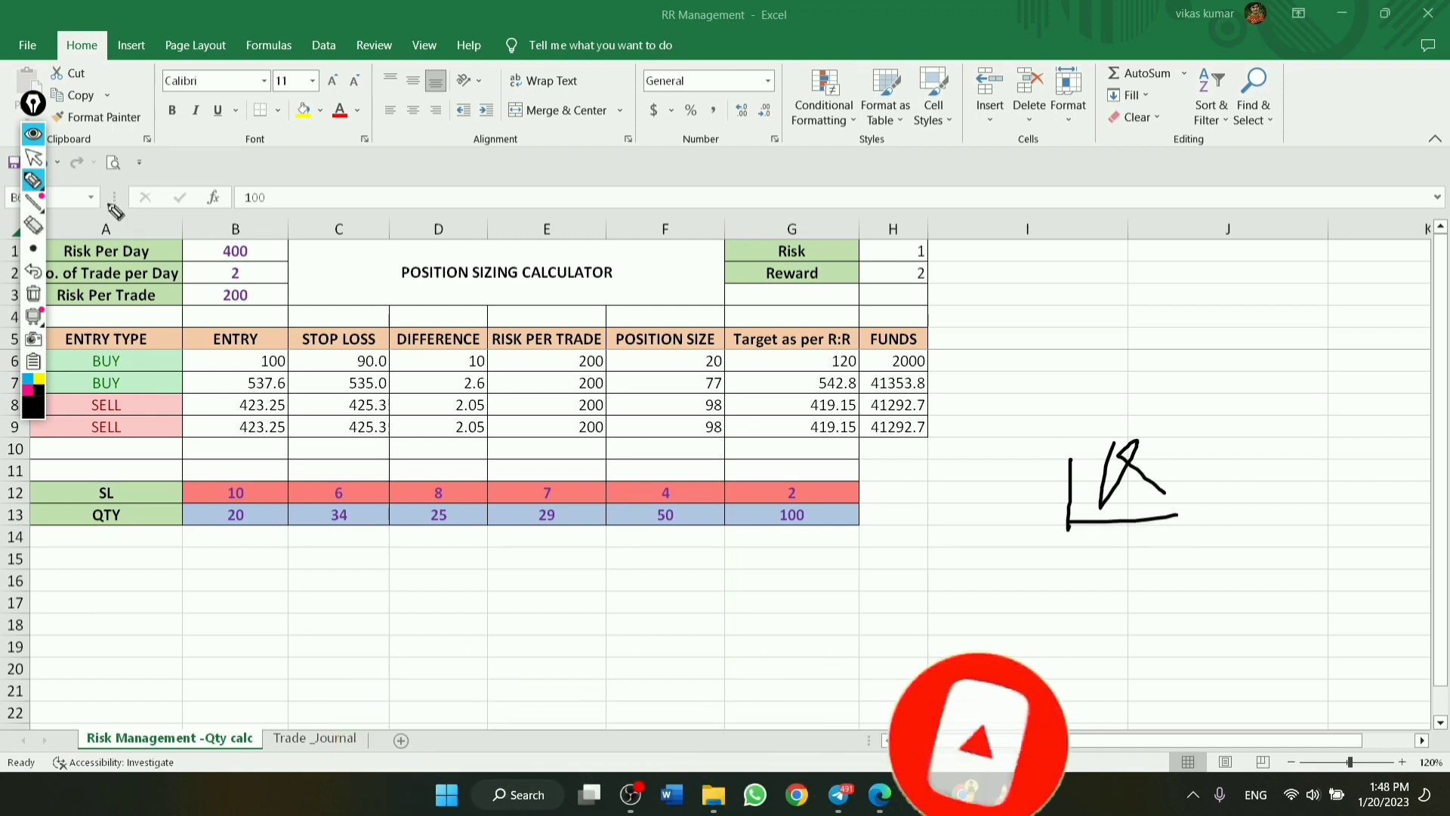
Clear the ink, enter SELL entry 100 and stop loss 105 in row 8, then switch to Fyers
{"action": "left_click", "coordinate": [35, 295]}
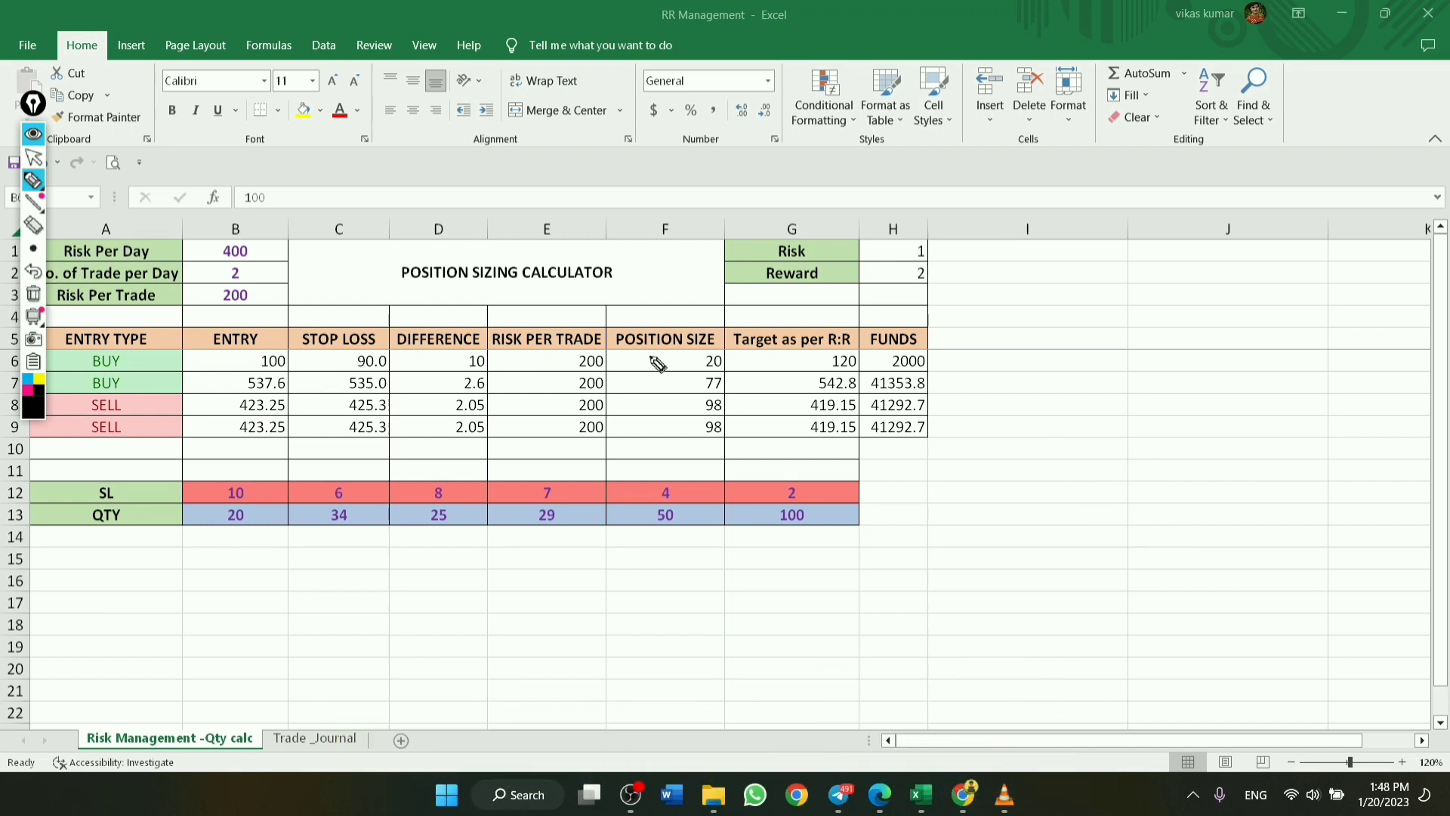
{"action": "left_click", "coordinate": [33, 157]}
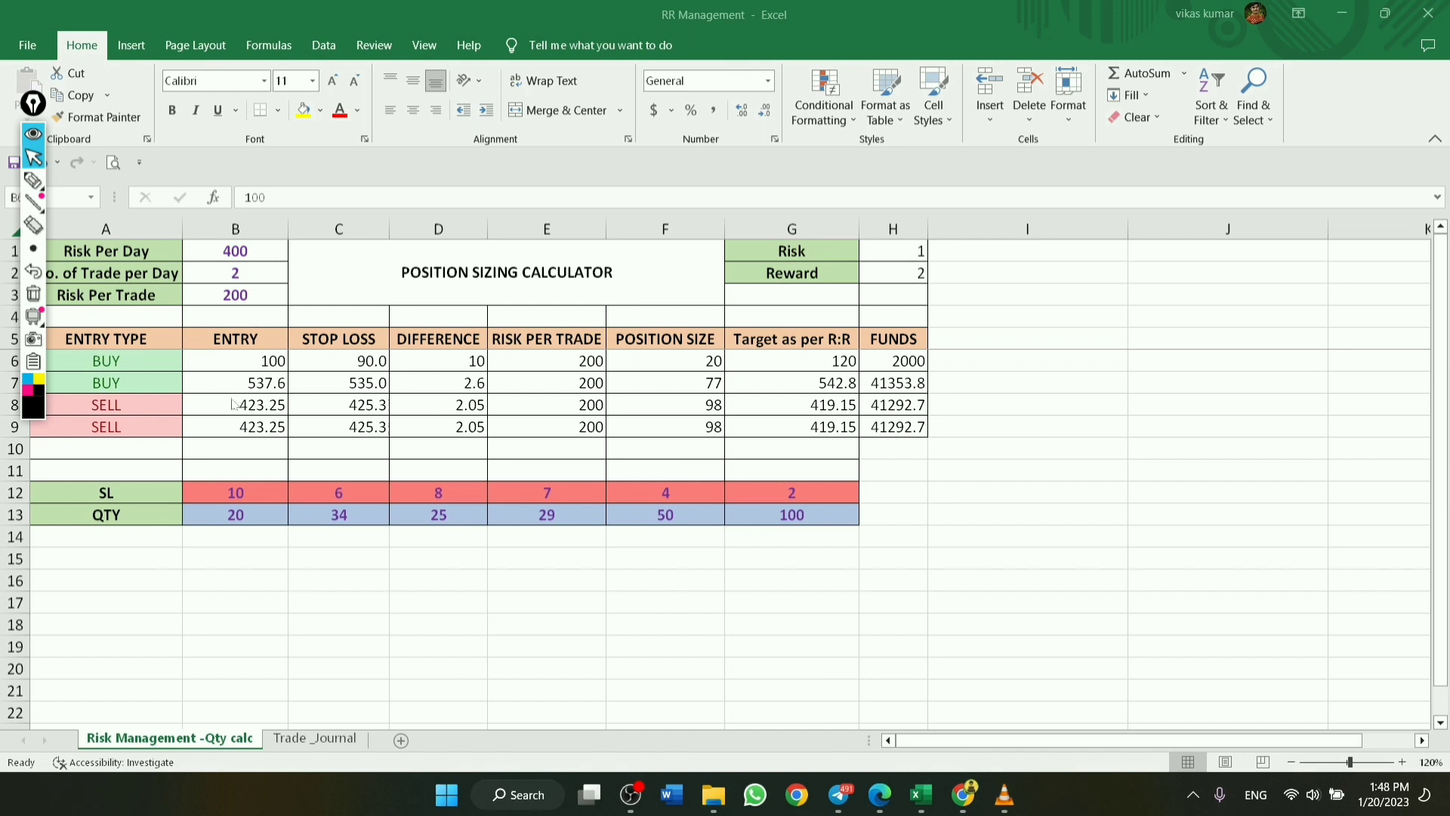
{"action": "left_click", "coordinate": [261, 406]}
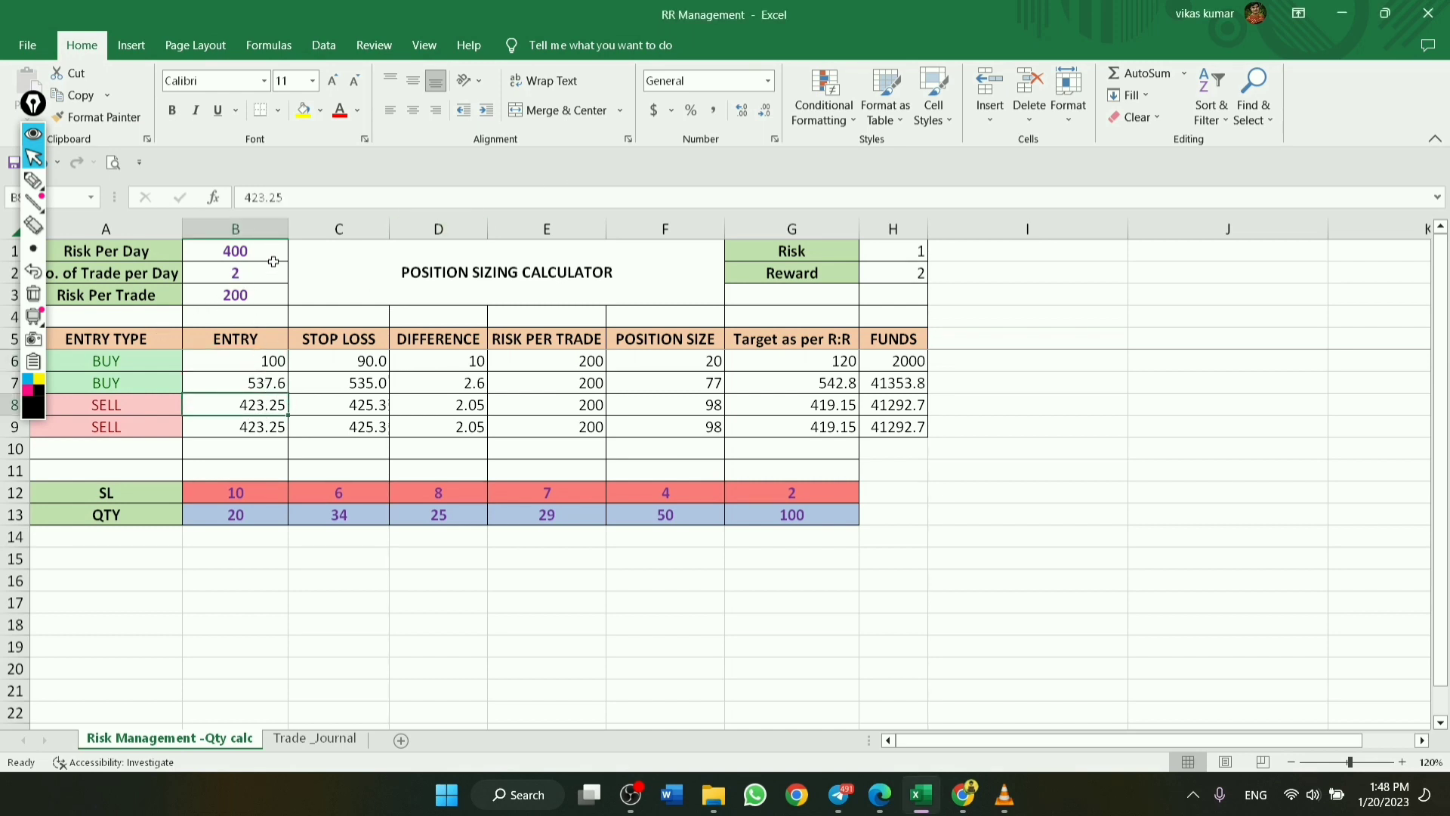
{"action": "type", "text": "100"}
{"action": "key", "text": "Tab"}
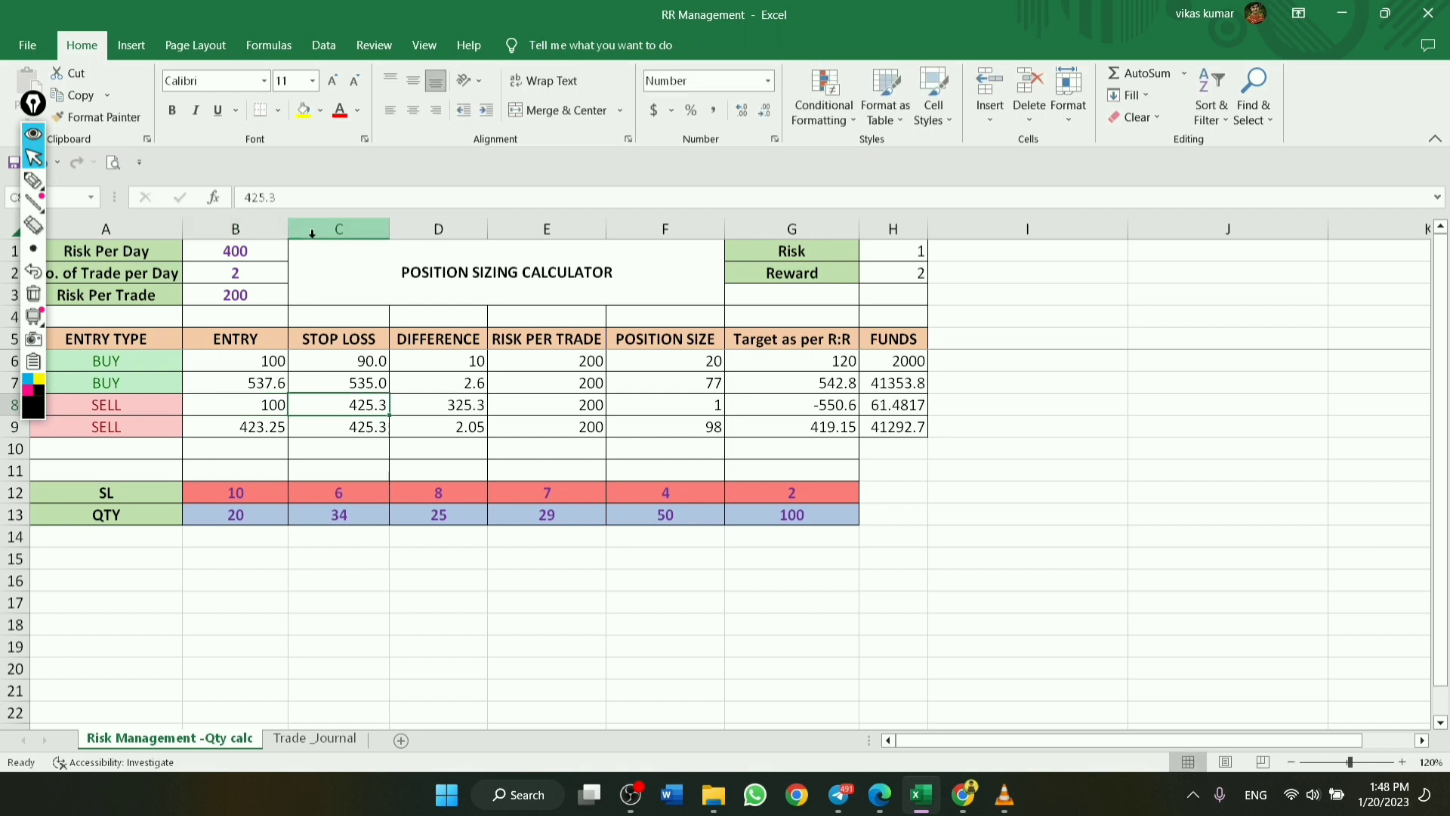
{"action": "type", "text": "105"}
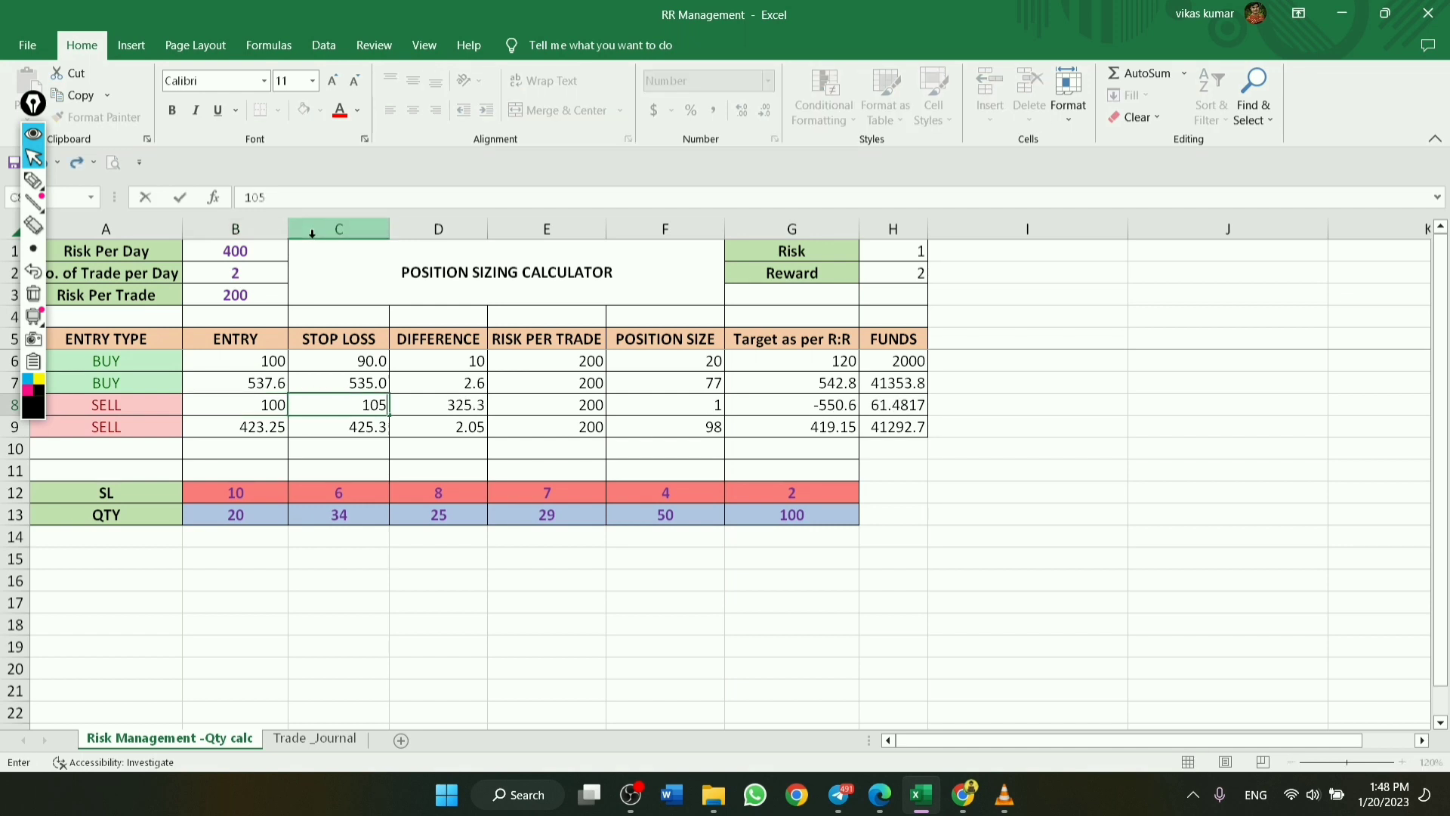
{"action": "key", "text": "Tab"}
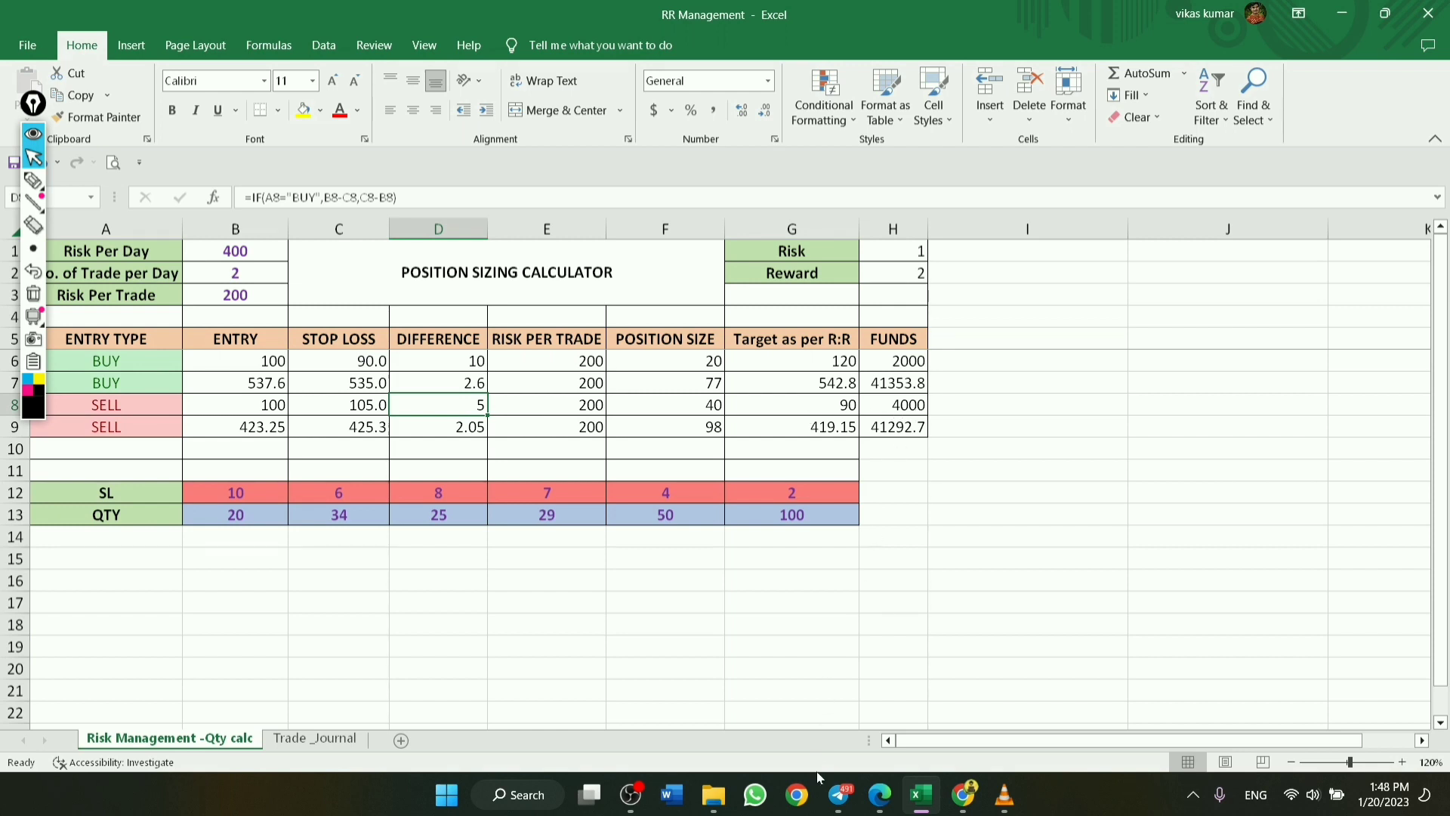
{"action": "left_click", "coordinate": [880, 794]}
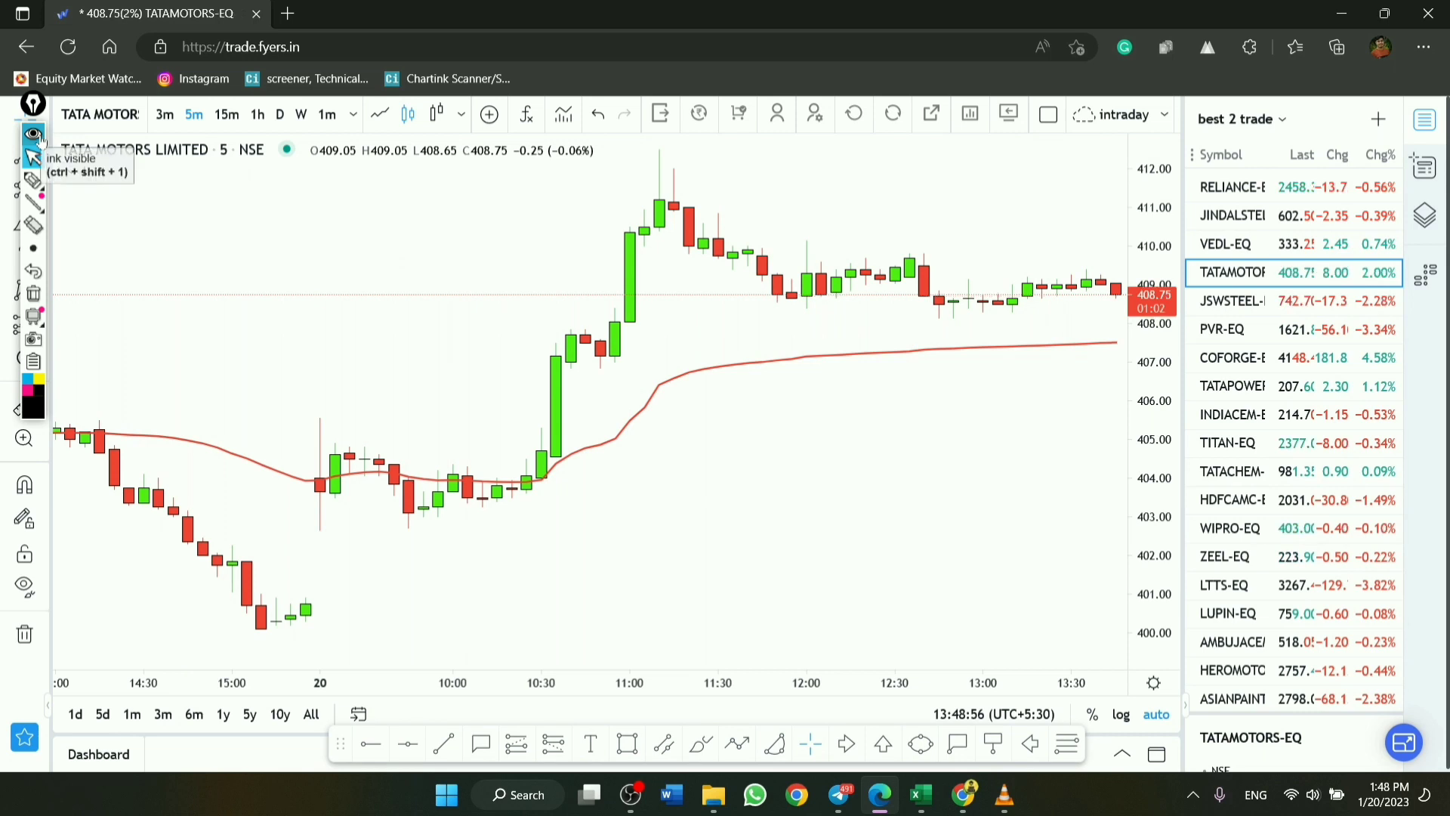
Place a Long Position drawing at the TATA MOTORS breakout candle near 404.15
{"action": "left_click", "coordinate": [38, 139]}
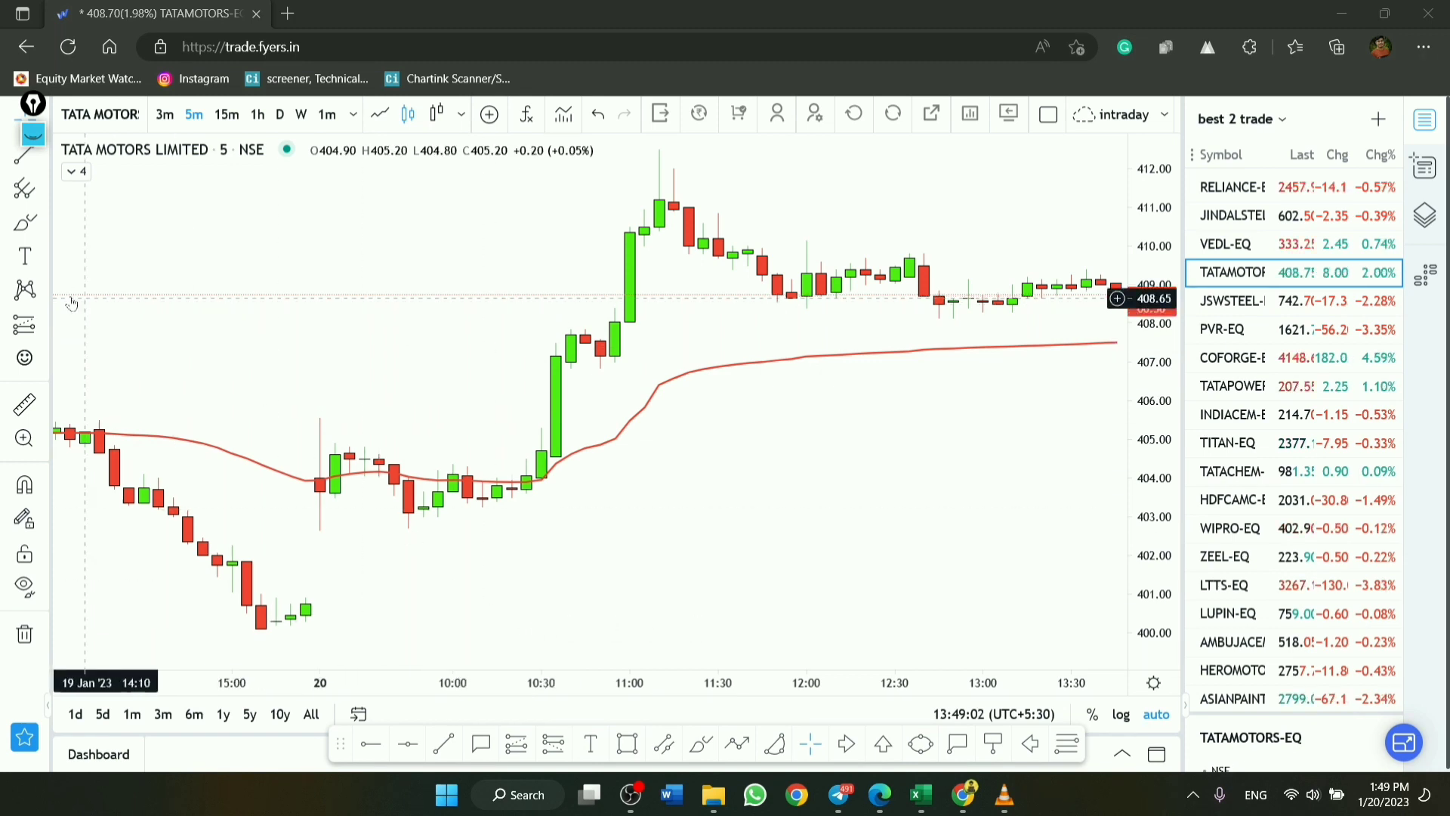
{"action": "left_click", "coordinate": [43, 325]}
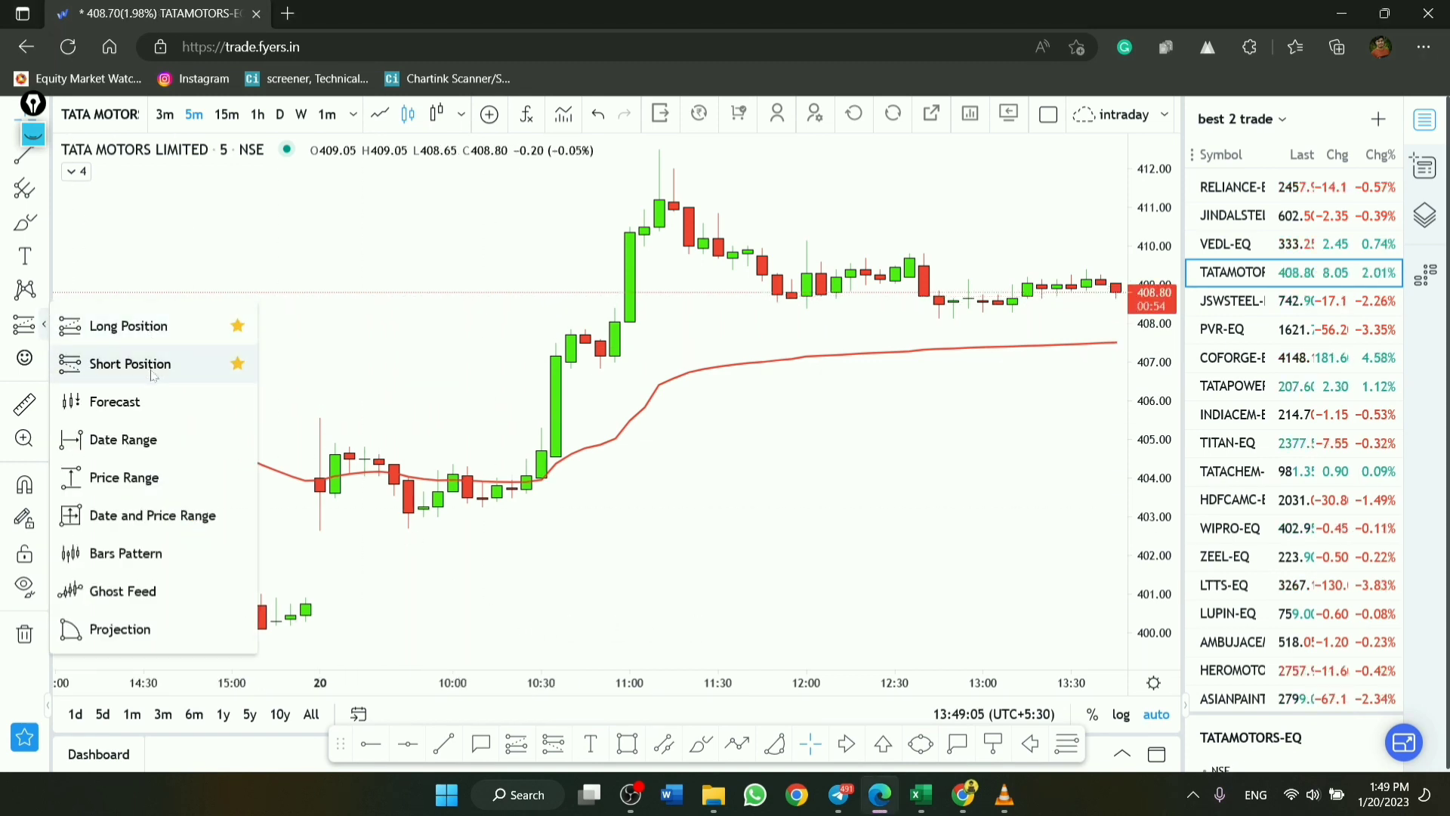
{"action": "left_click", "coordinate": [132, 325]}
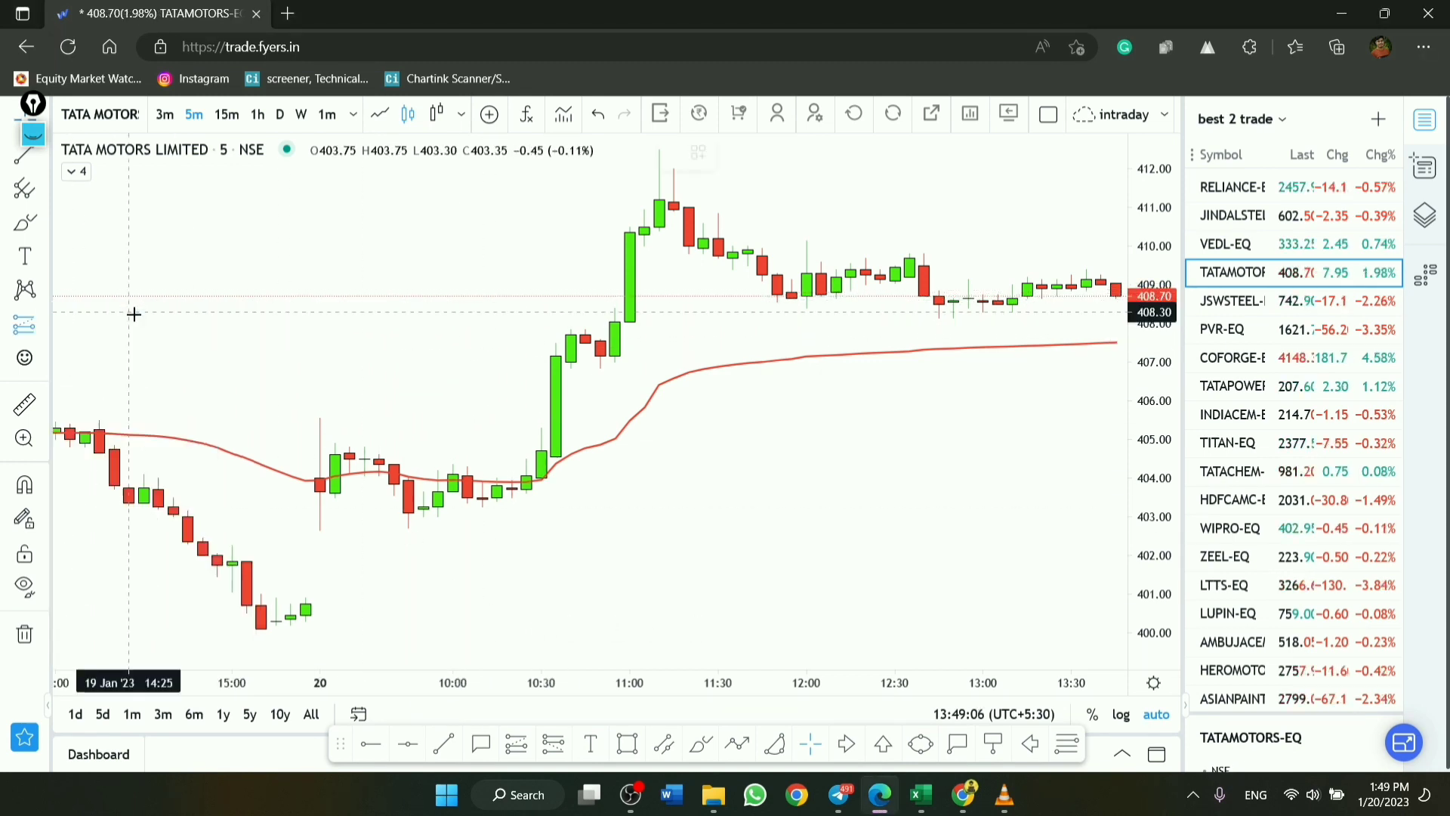
{"action": "left_click", "coordinate": [484, 470]}
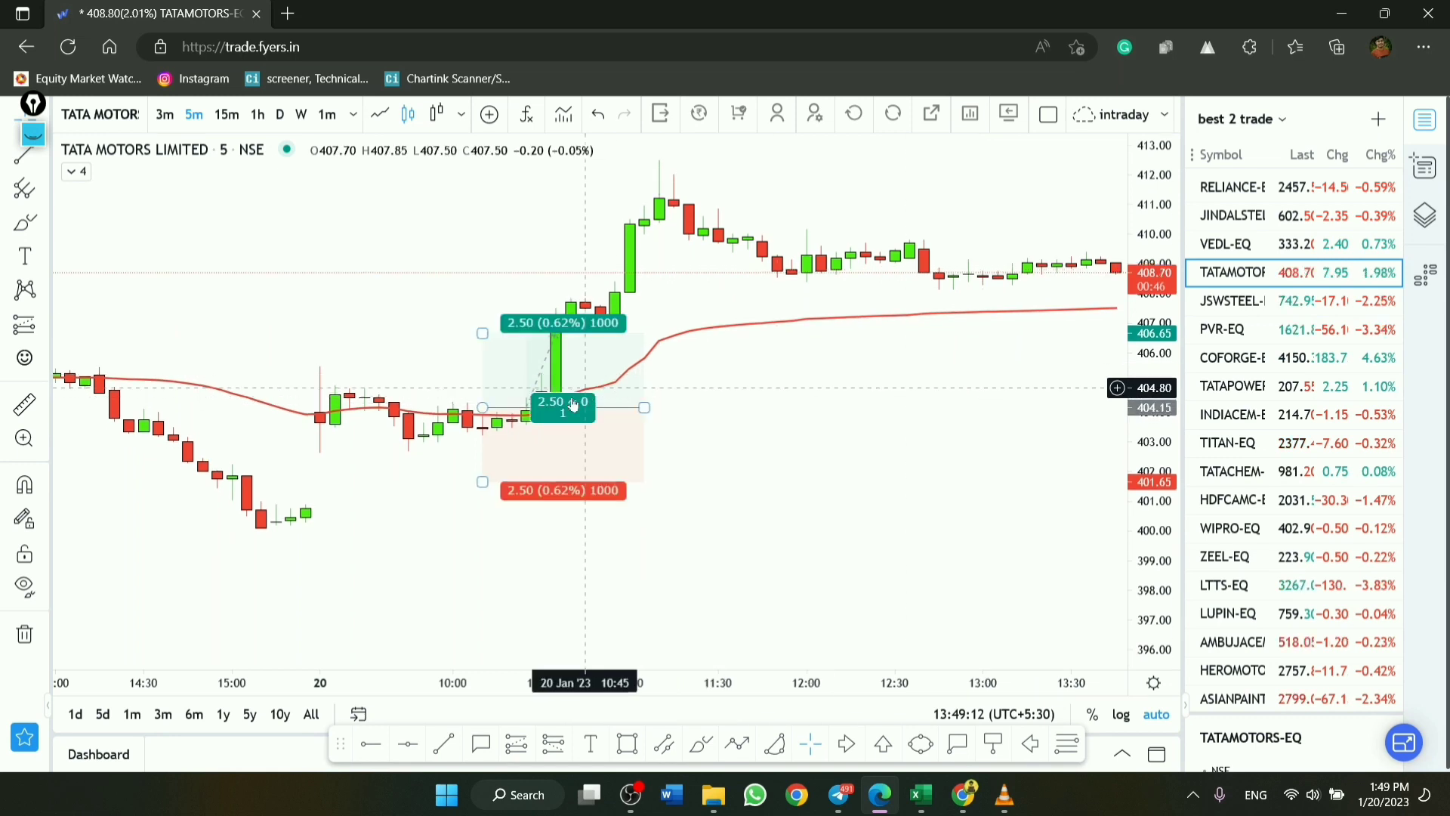
{"action": "left_click", "coordinate": [1085, 432]}
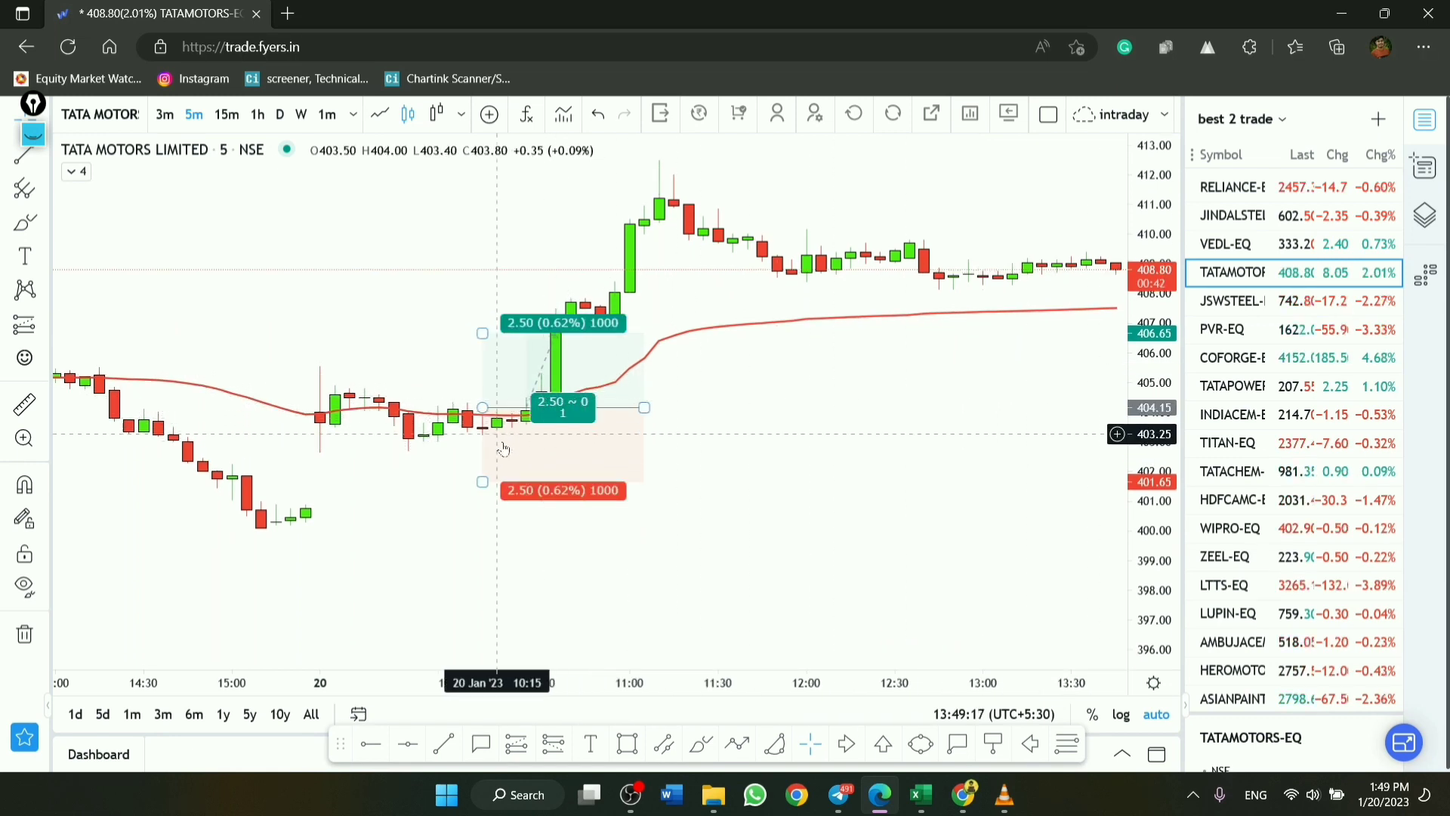
Move the stop to 403.10 and the target to 406.25, then return to Excel
{"action": "left_click_drag", "start_coordinate": [482, 481], "coordinate": [500, 438]}
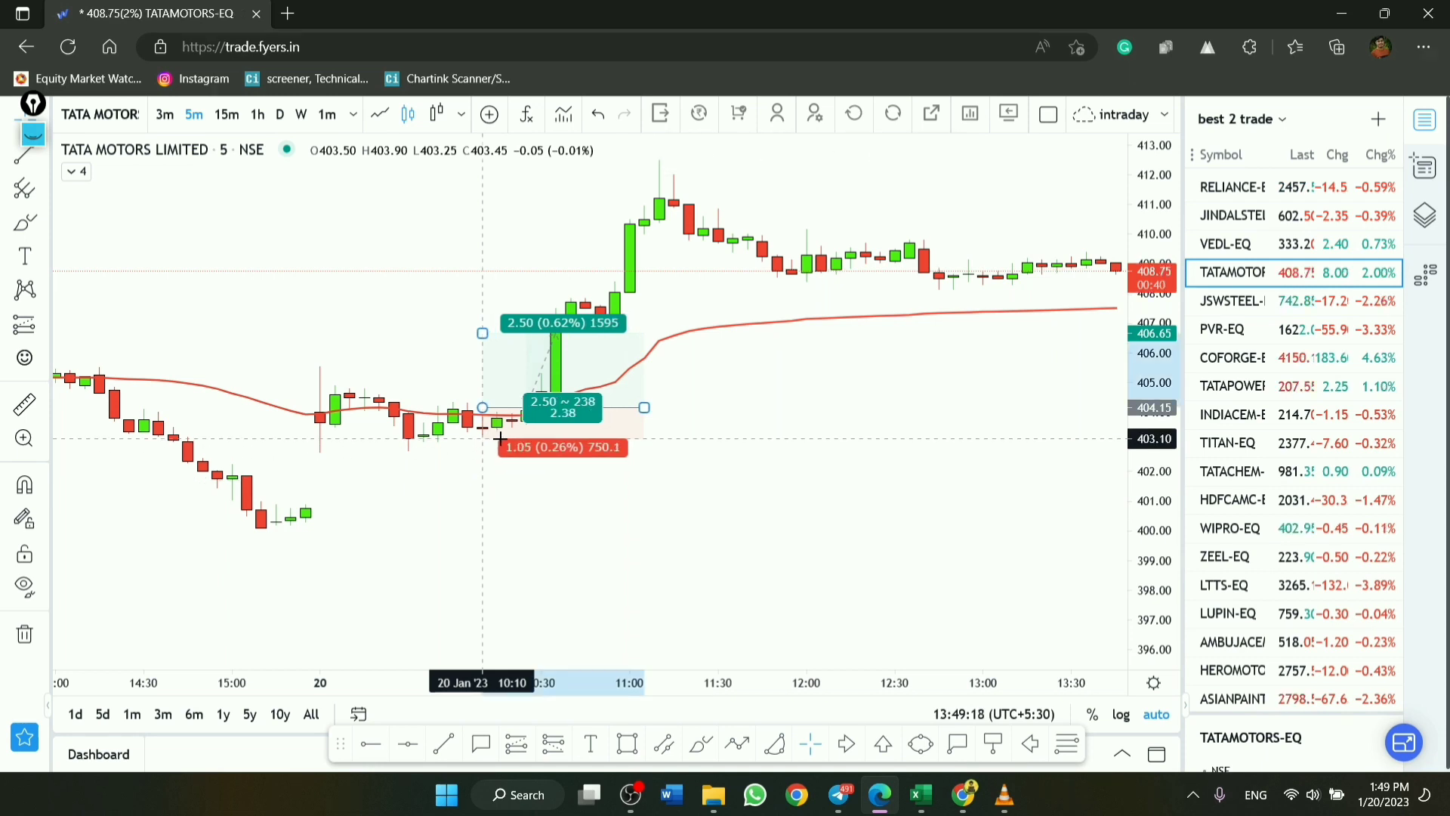
{"action": "left_click", "coordinate": [701, 457]}
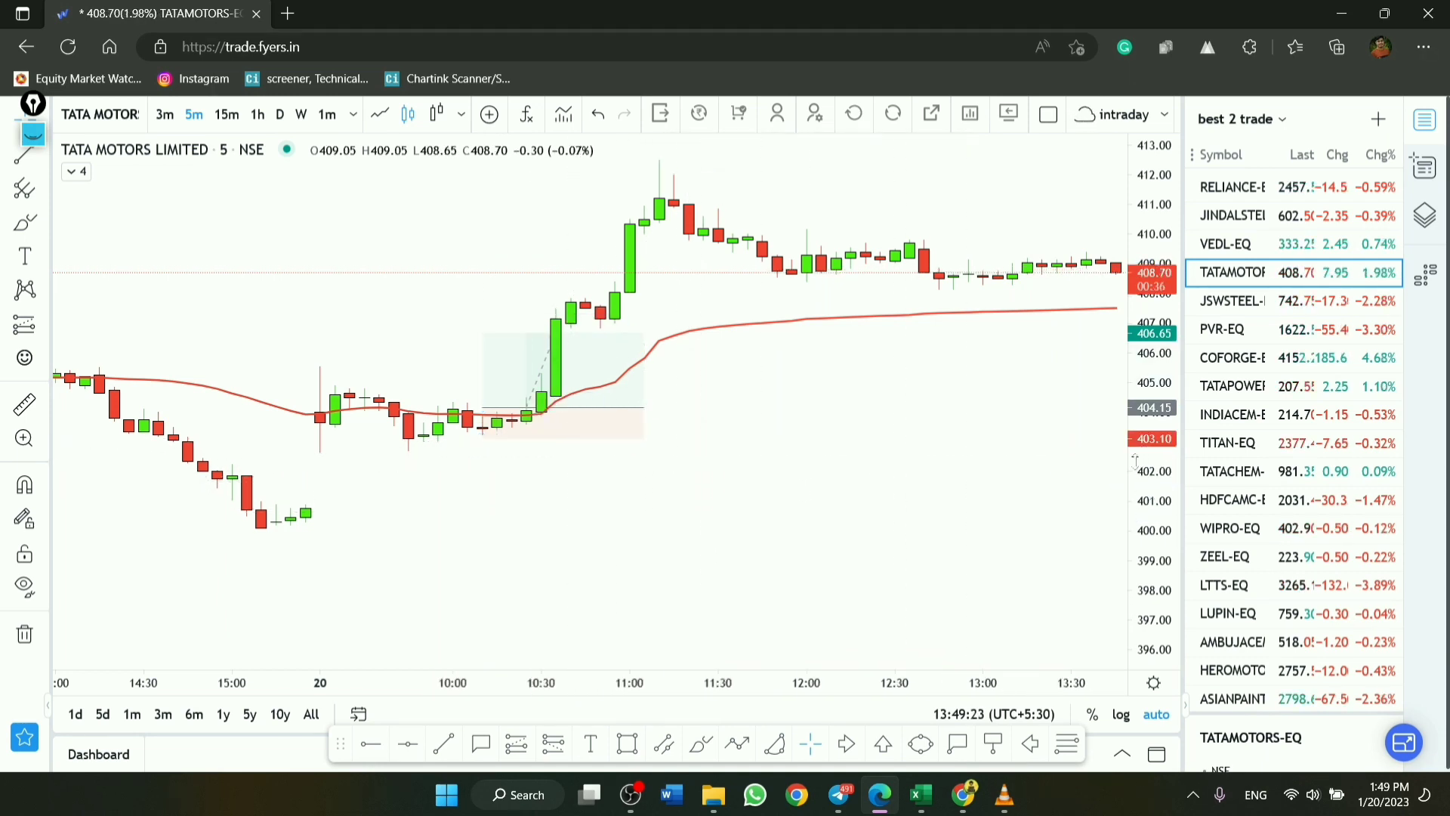
{"action": "left_click", "coordinate": [511, 355]}
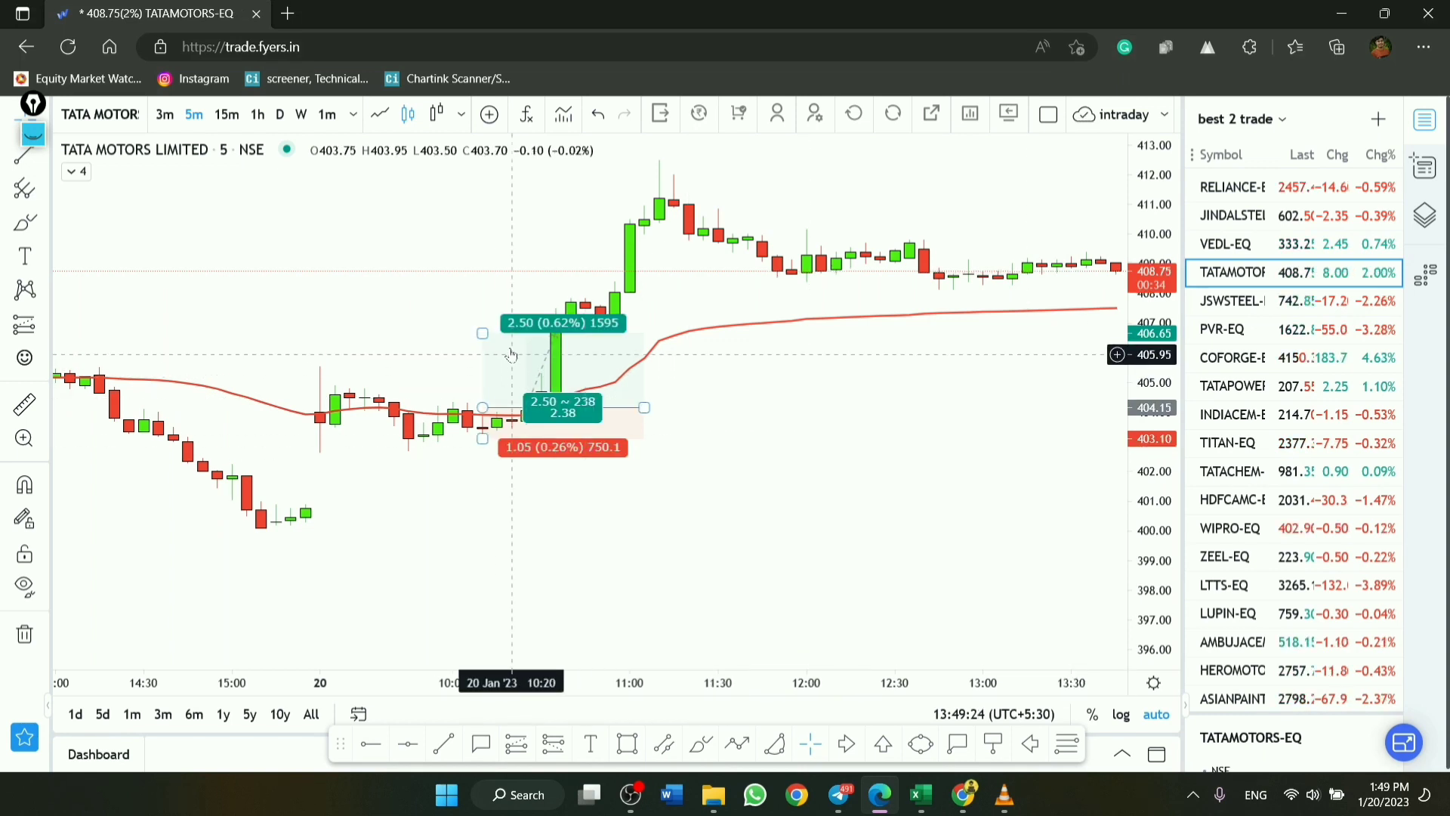
{"action": "mouse_move", "coordinate": [482, 333]}
{"action": "left_mouse_down"}
{"action": "mouse_move", "coordinate": [481, 358]}
{"action": "mouse_move", "coordinate": [486, 345]}
{"action": "left_mouse_up"}
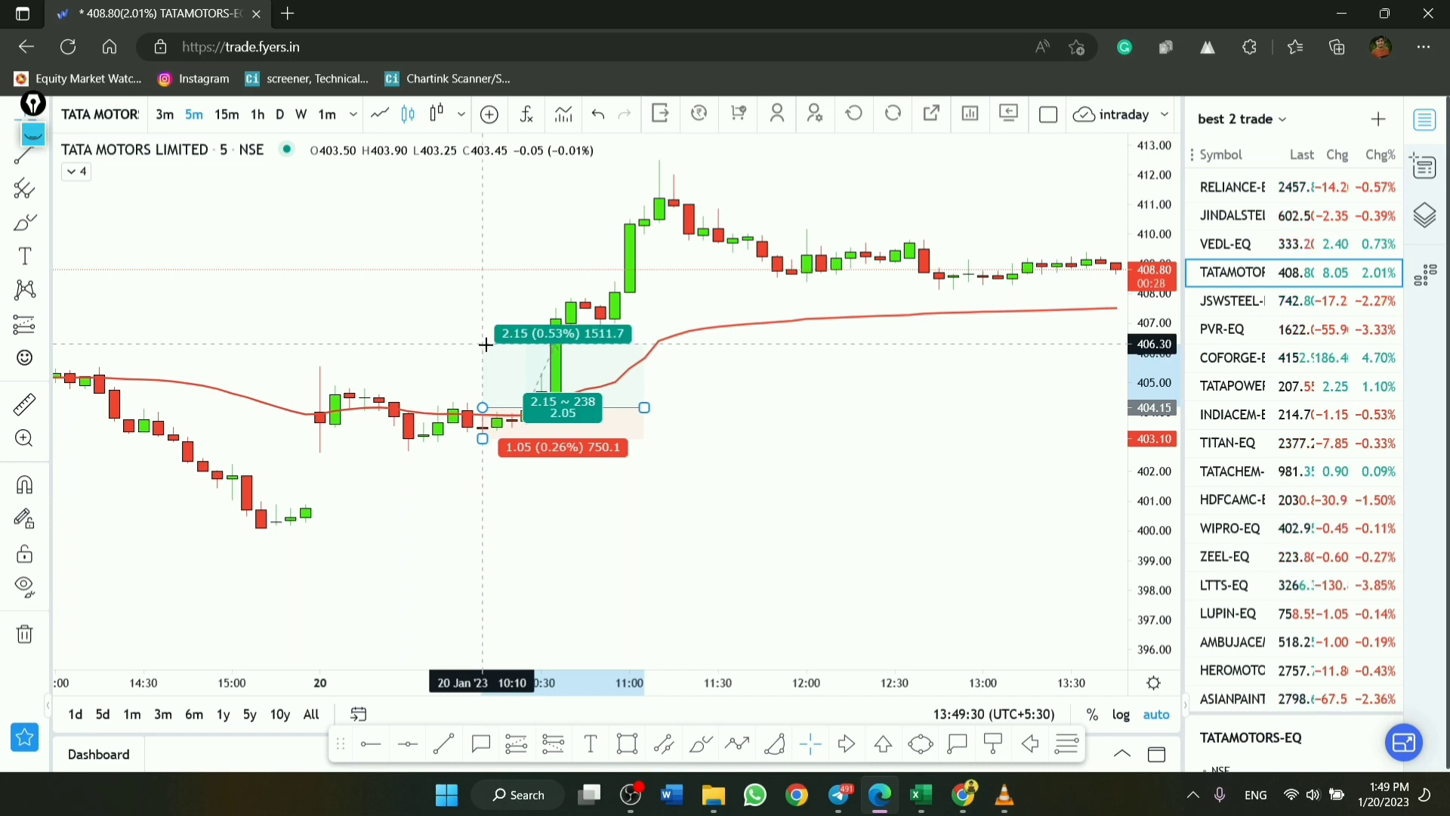
{"action": "left_click_drag", "start_coordinate": [486, 345], "coordinate": [486, 345]}
{"action": "left_click", "coordinate": [749, 397]}
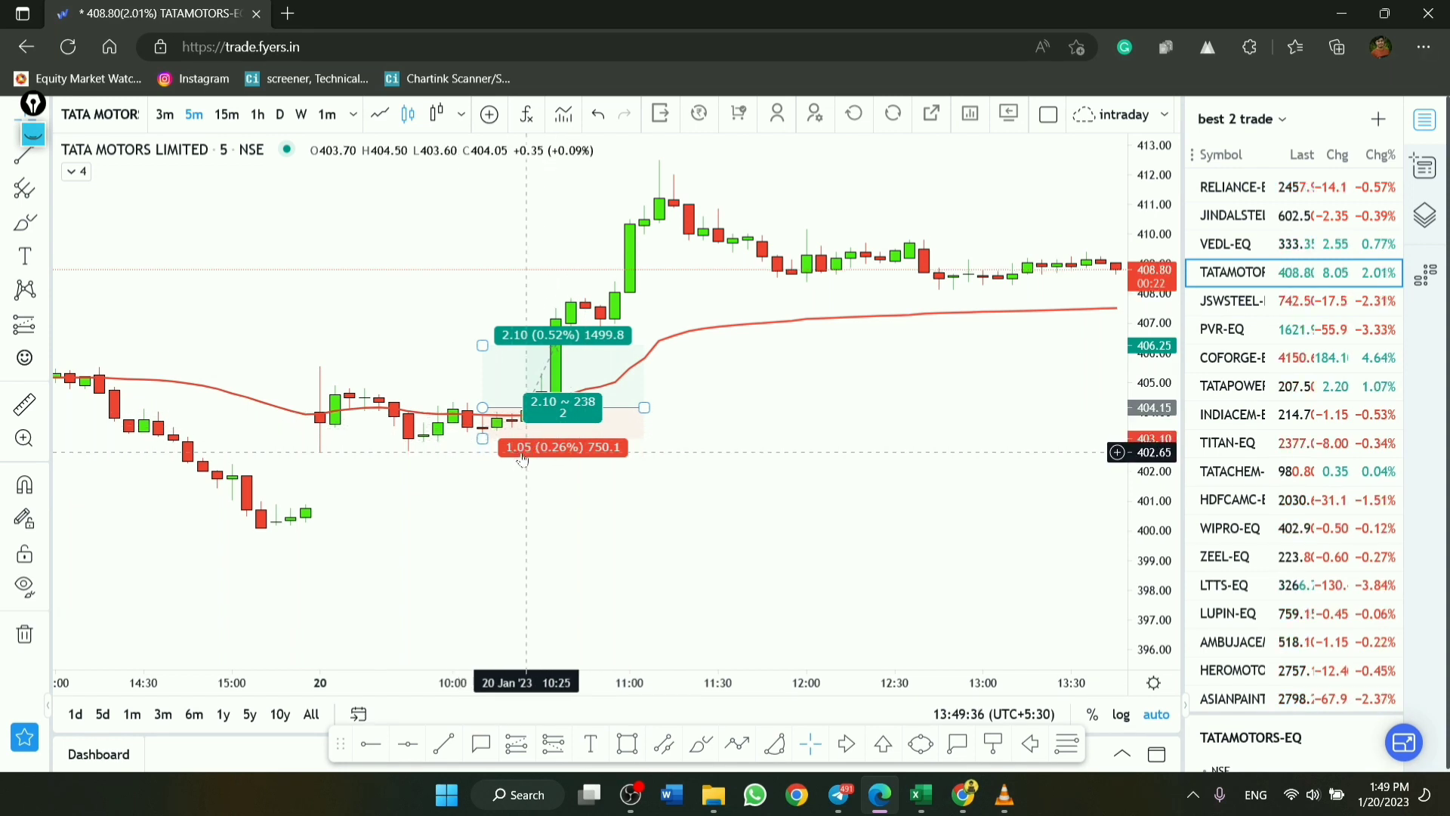
{"action": "left_click", "coordinate": [921, 793]}
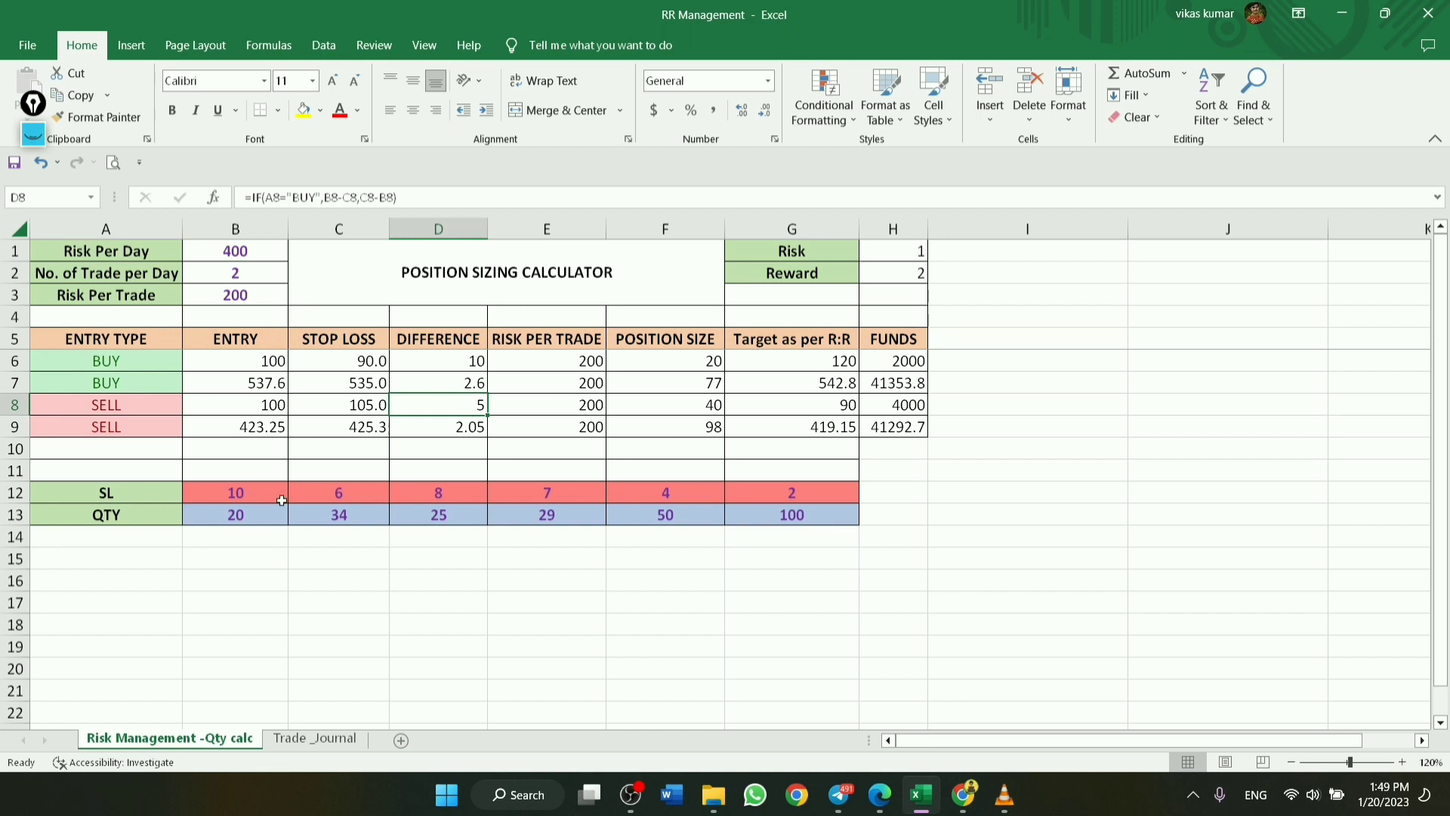
Enter 1.05 as the SL in G12, giving 191 shares, then go back to the Fyers chart
{"action": "left_click", "coordinate": [771, 494]}
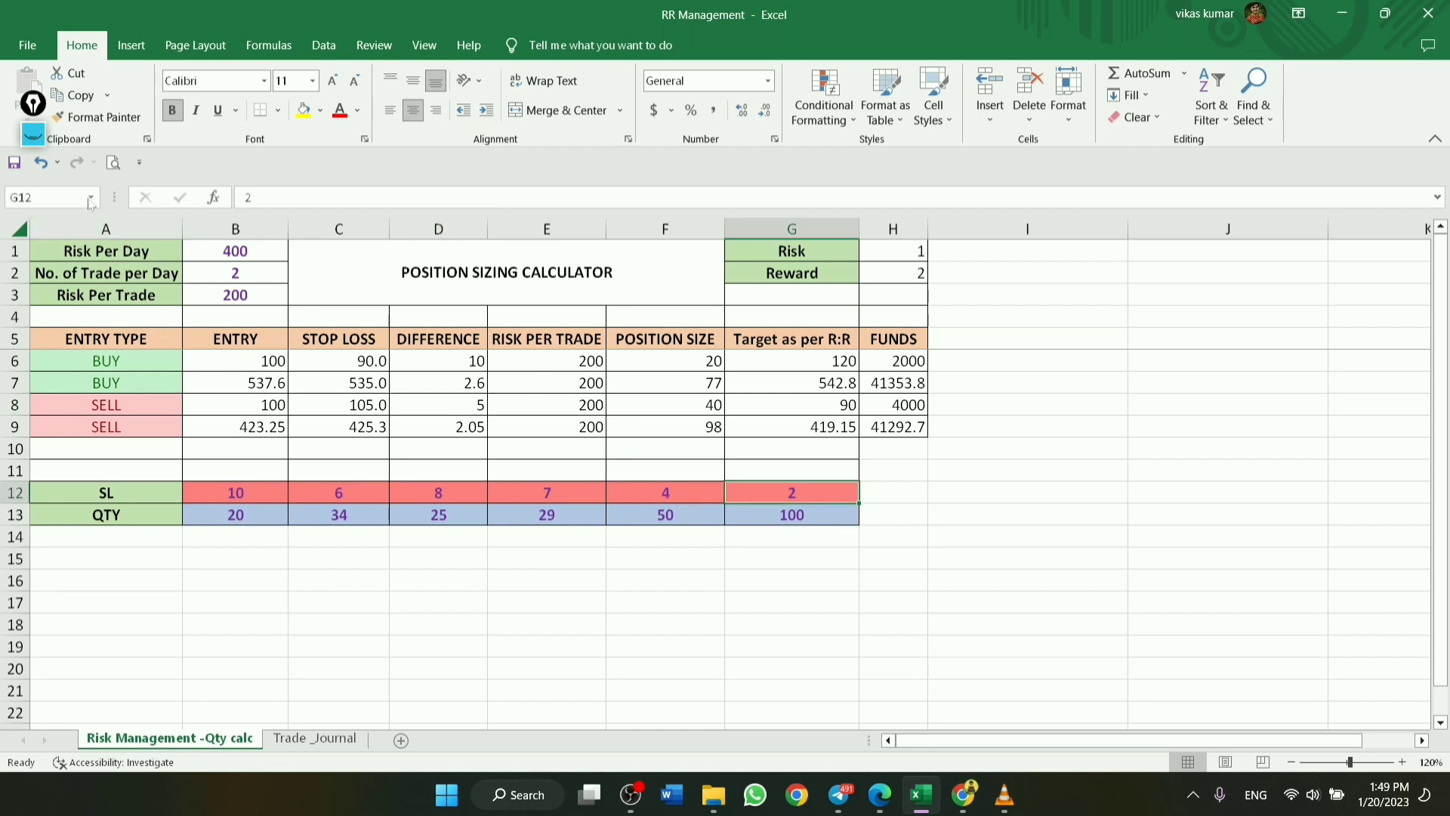
{"action": "left_click", "coordinate": [34, 137]}
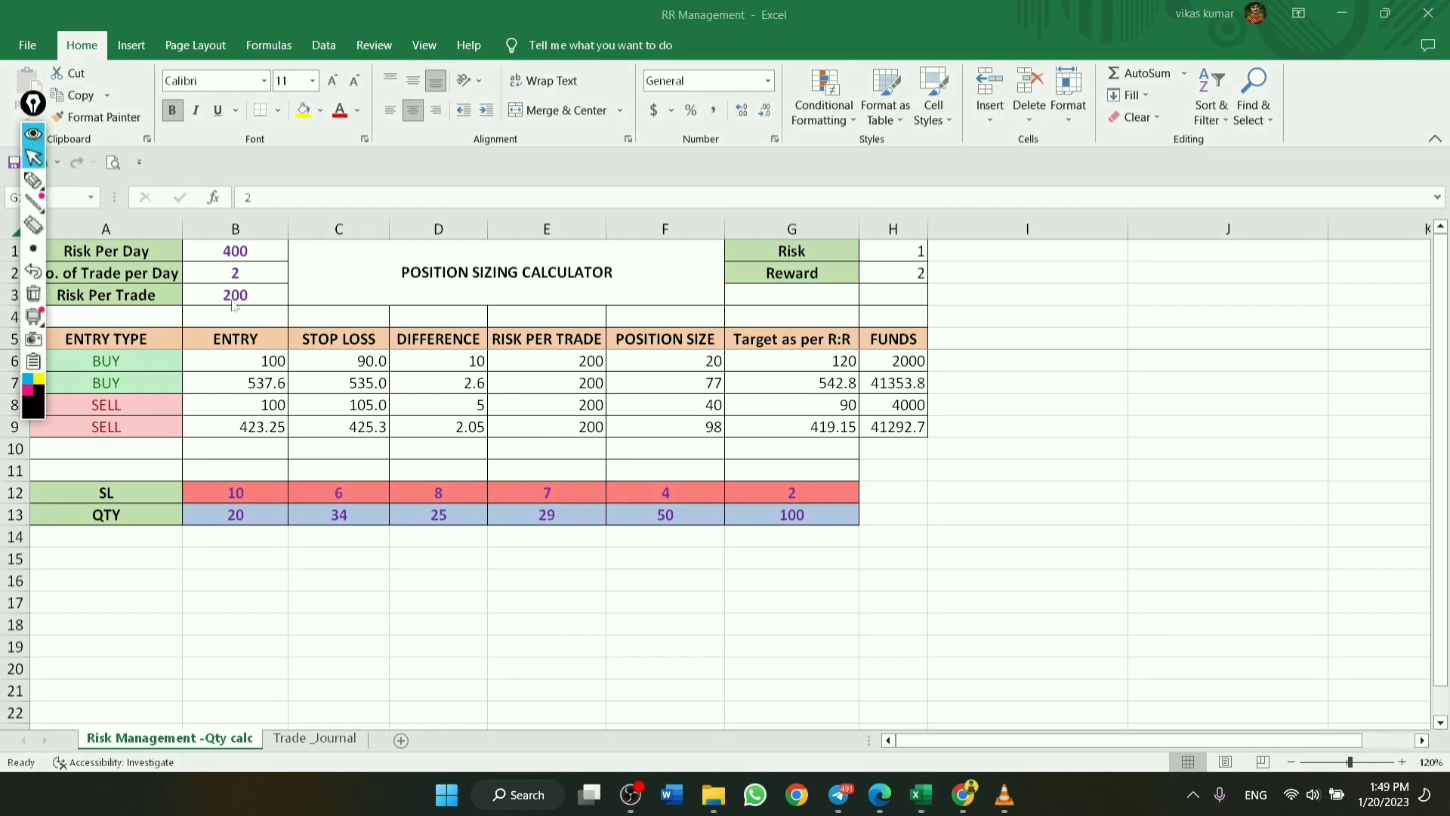
{"action": "left_click", "coordinate": [805, 495]}
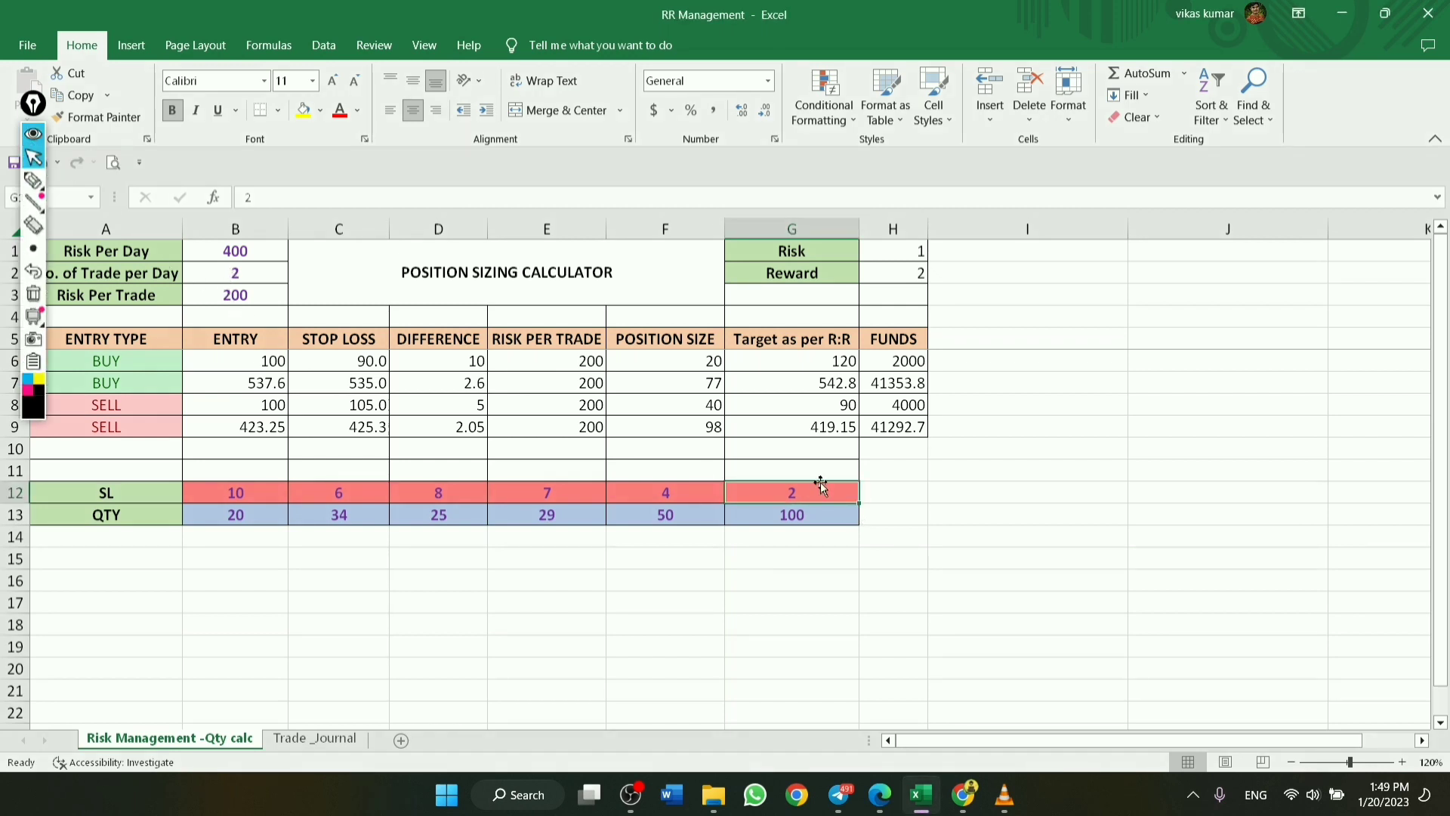
{"action": "type", "text": "1.05"}
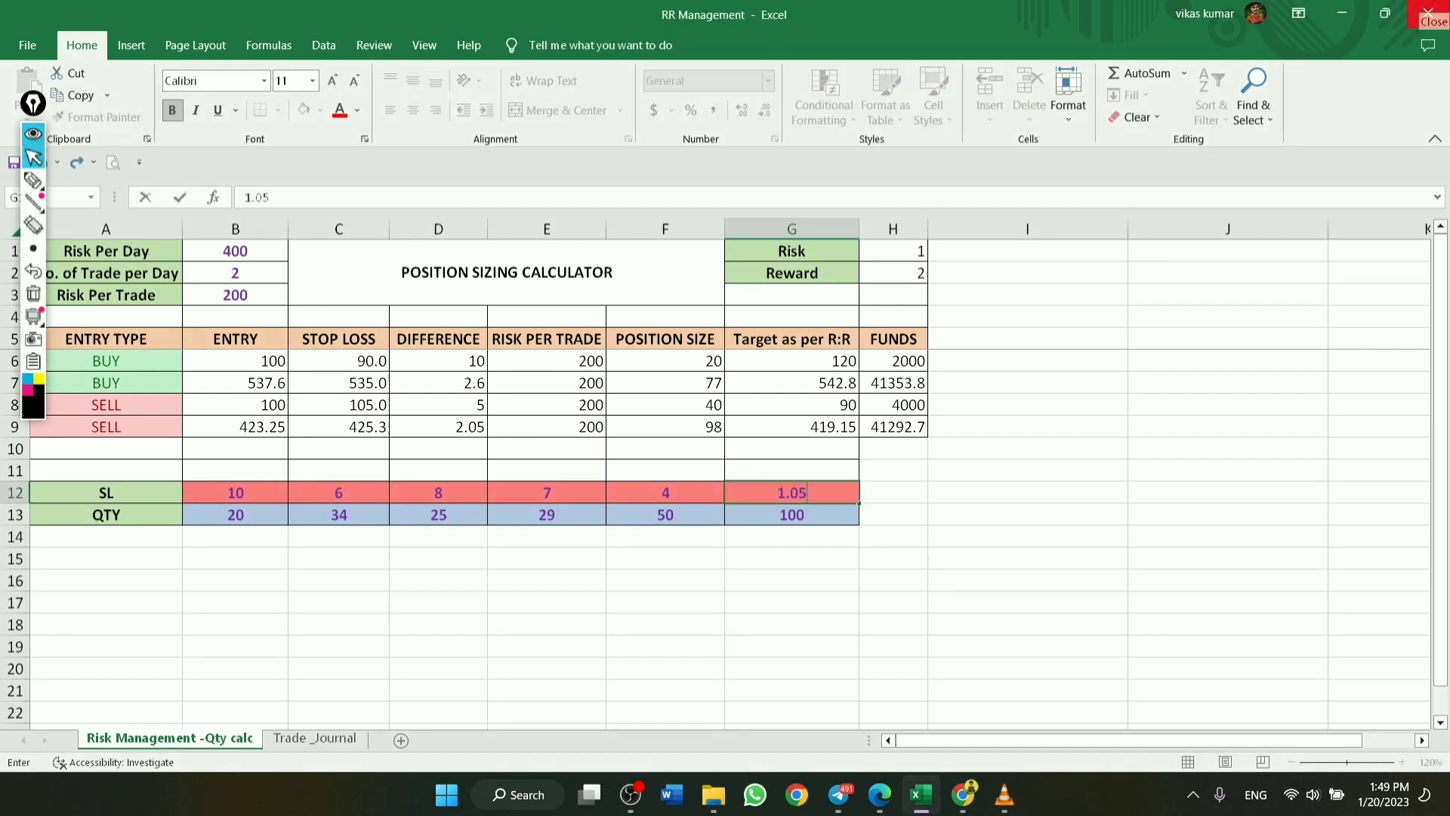
{"action": "key", "text": "Return"}
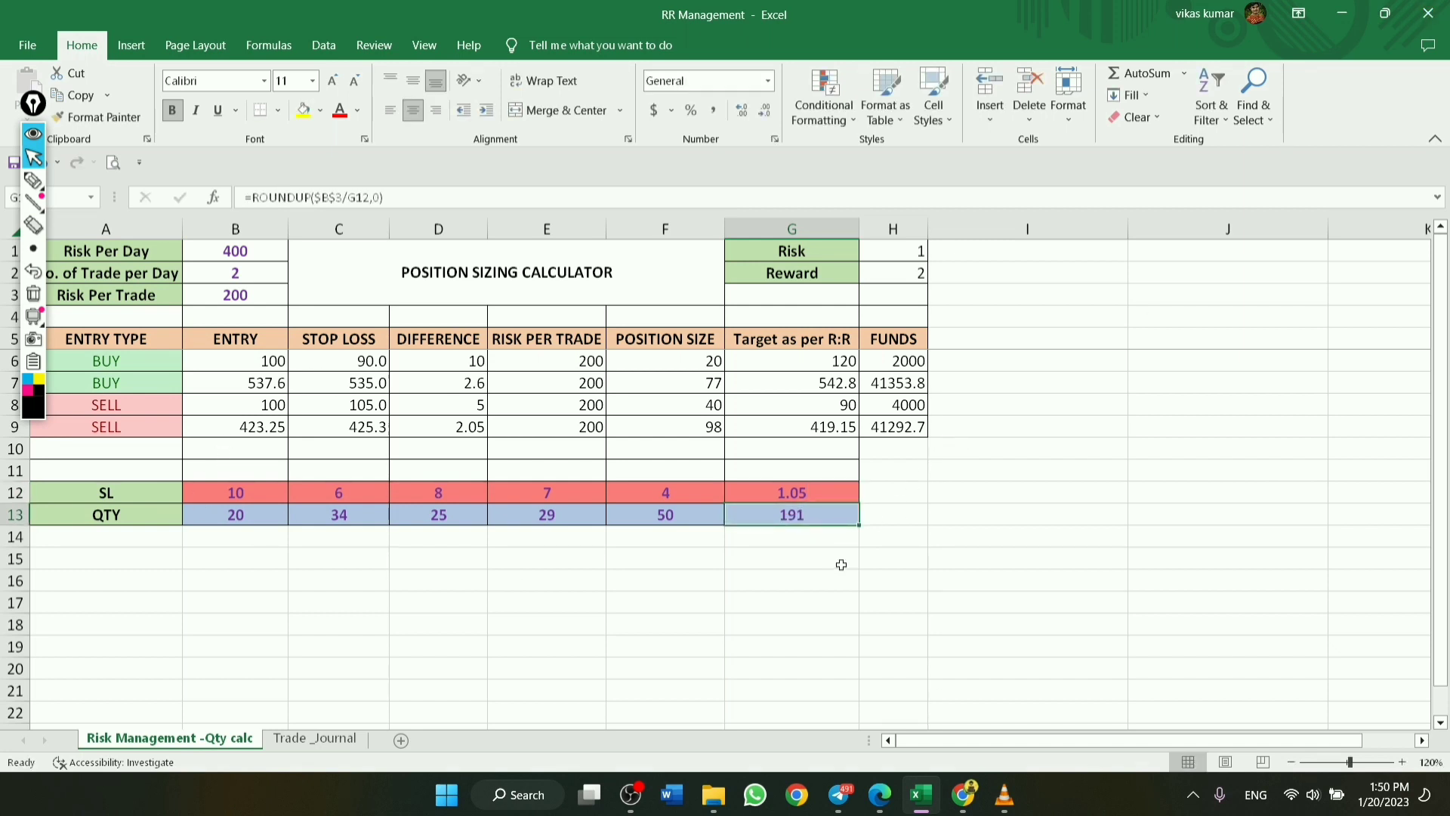
{"action": "left_click", "coordinate": [879, 794]}
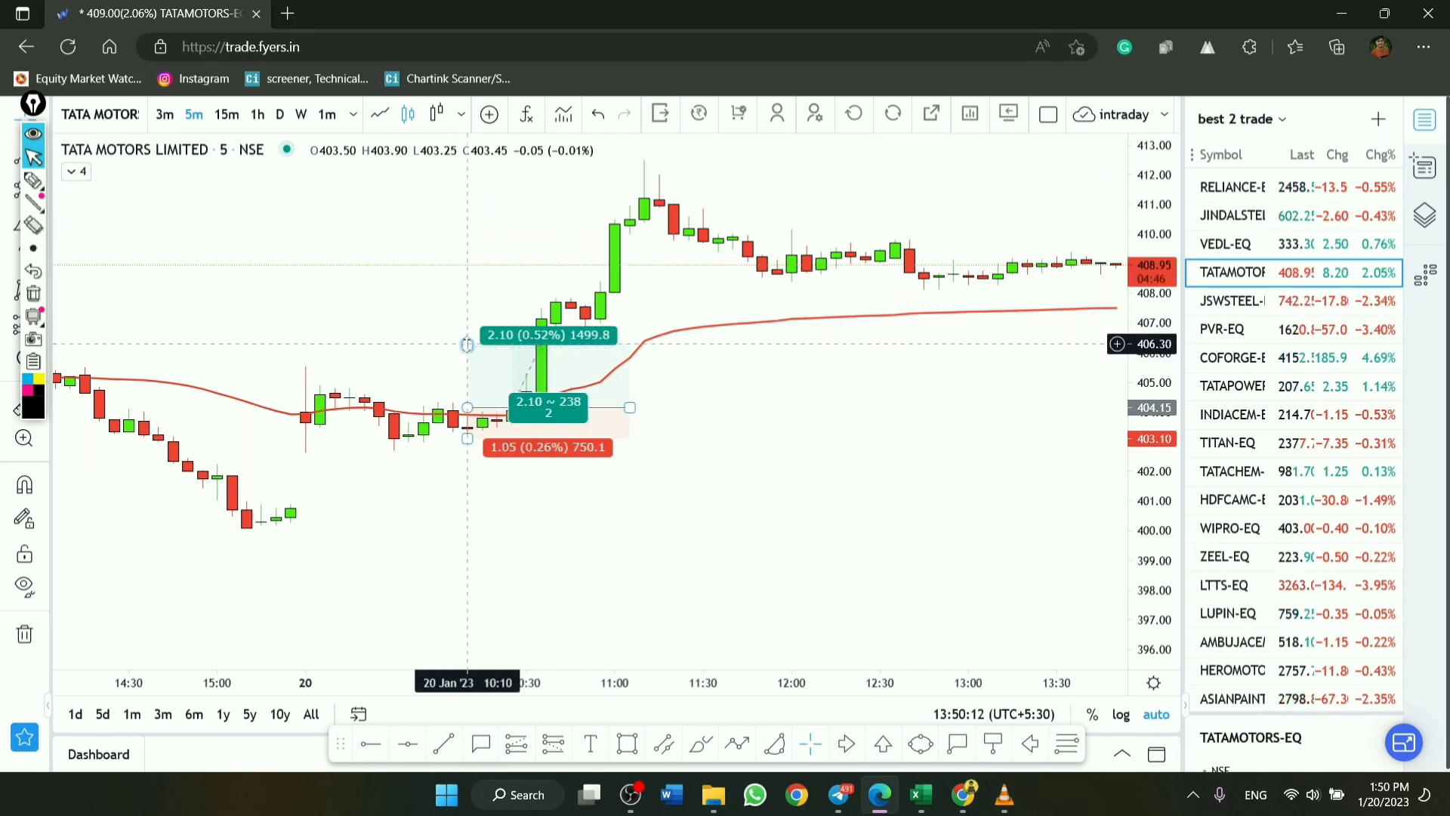
Stretch the long position target to 411.60 and compare it with the RR Management sheet
{"action": "left_click_drag", "start_coordinate": [499, 345], "coordinate": [507, 187]}
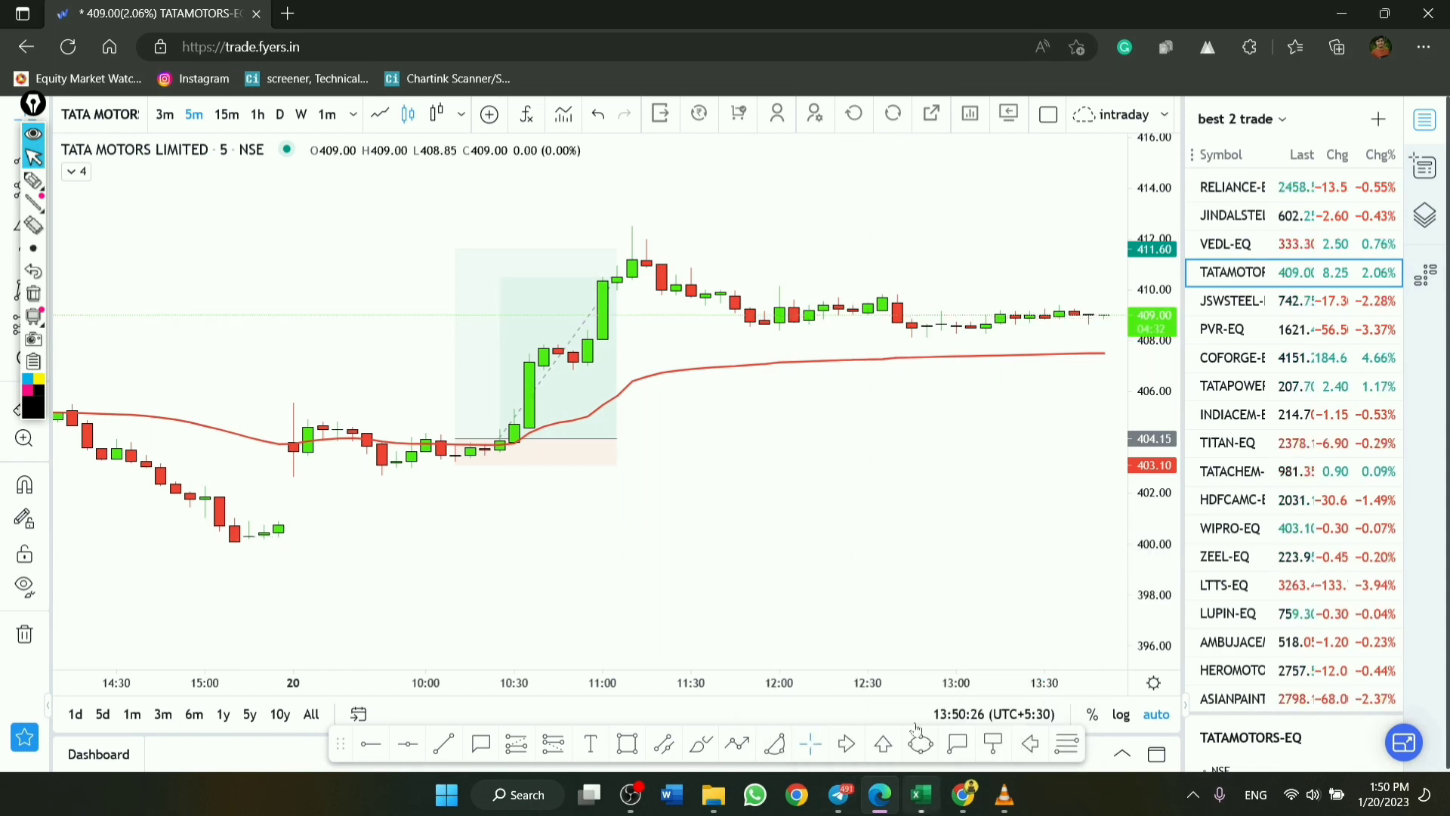
{"action": "left_click", "coordinate": [920, 795]}
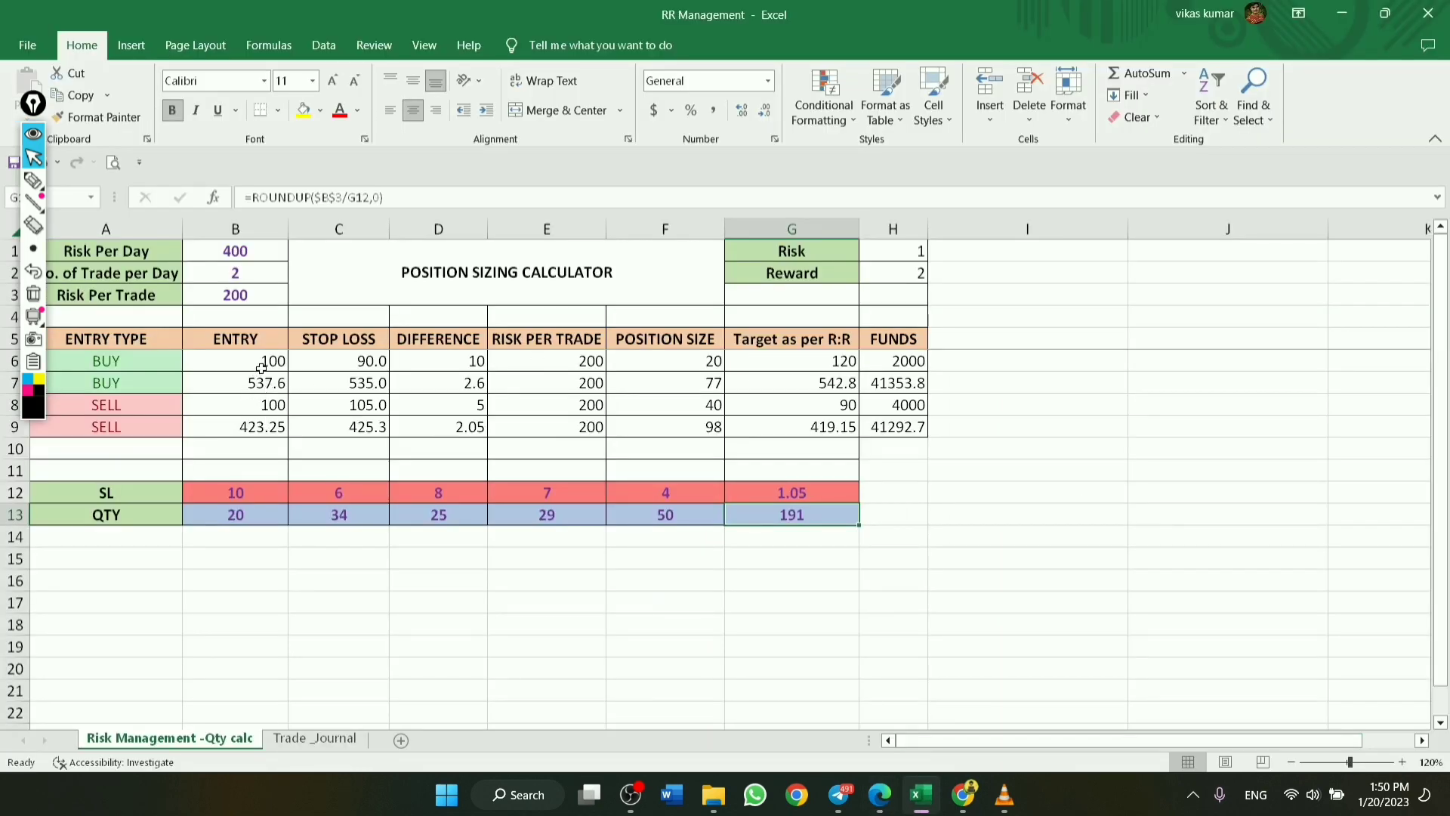
{"action": "left_click", "coordinate": [879, 795]}
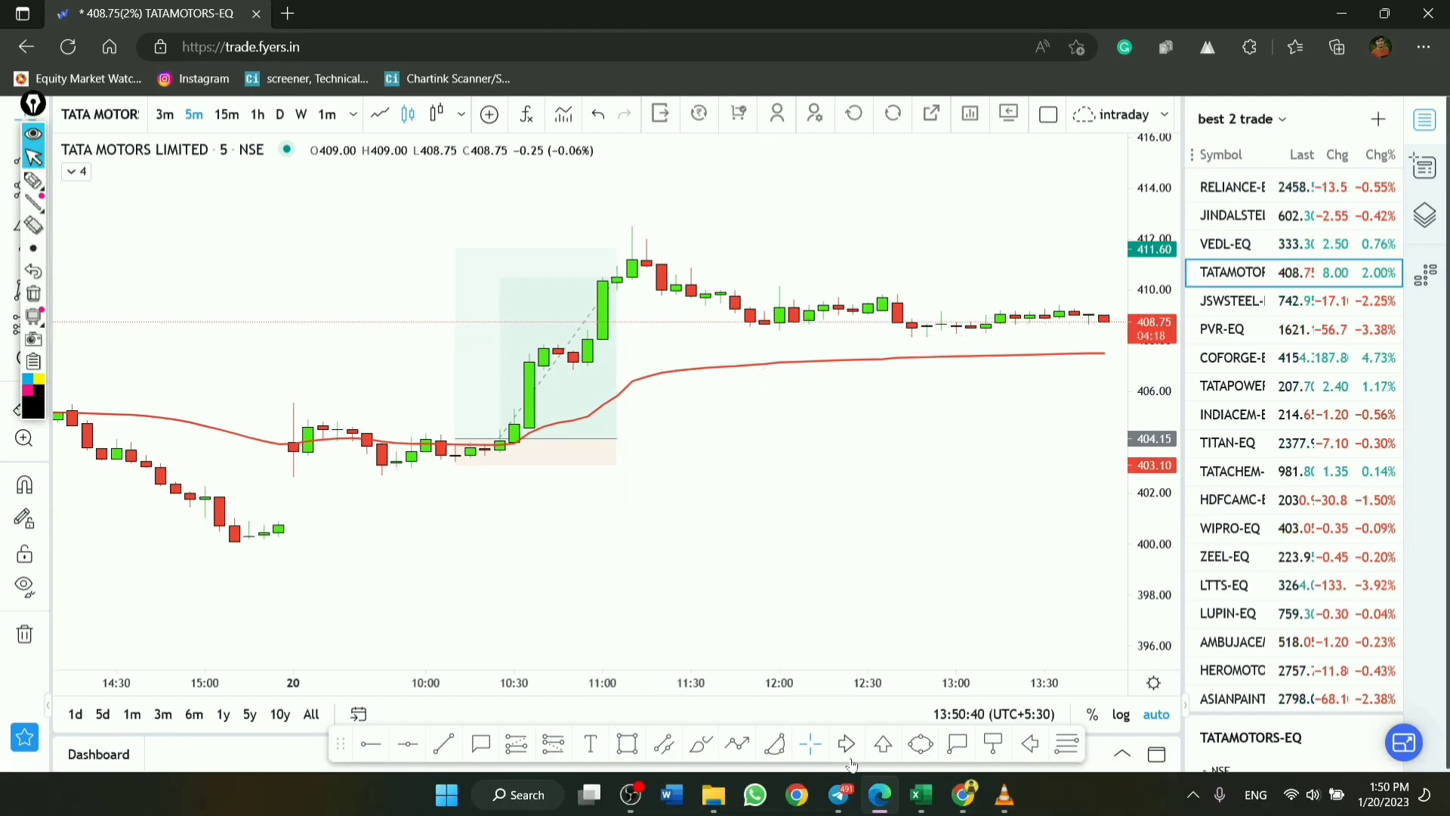
{"action": "left_click", "coordinate": [920, 793]}
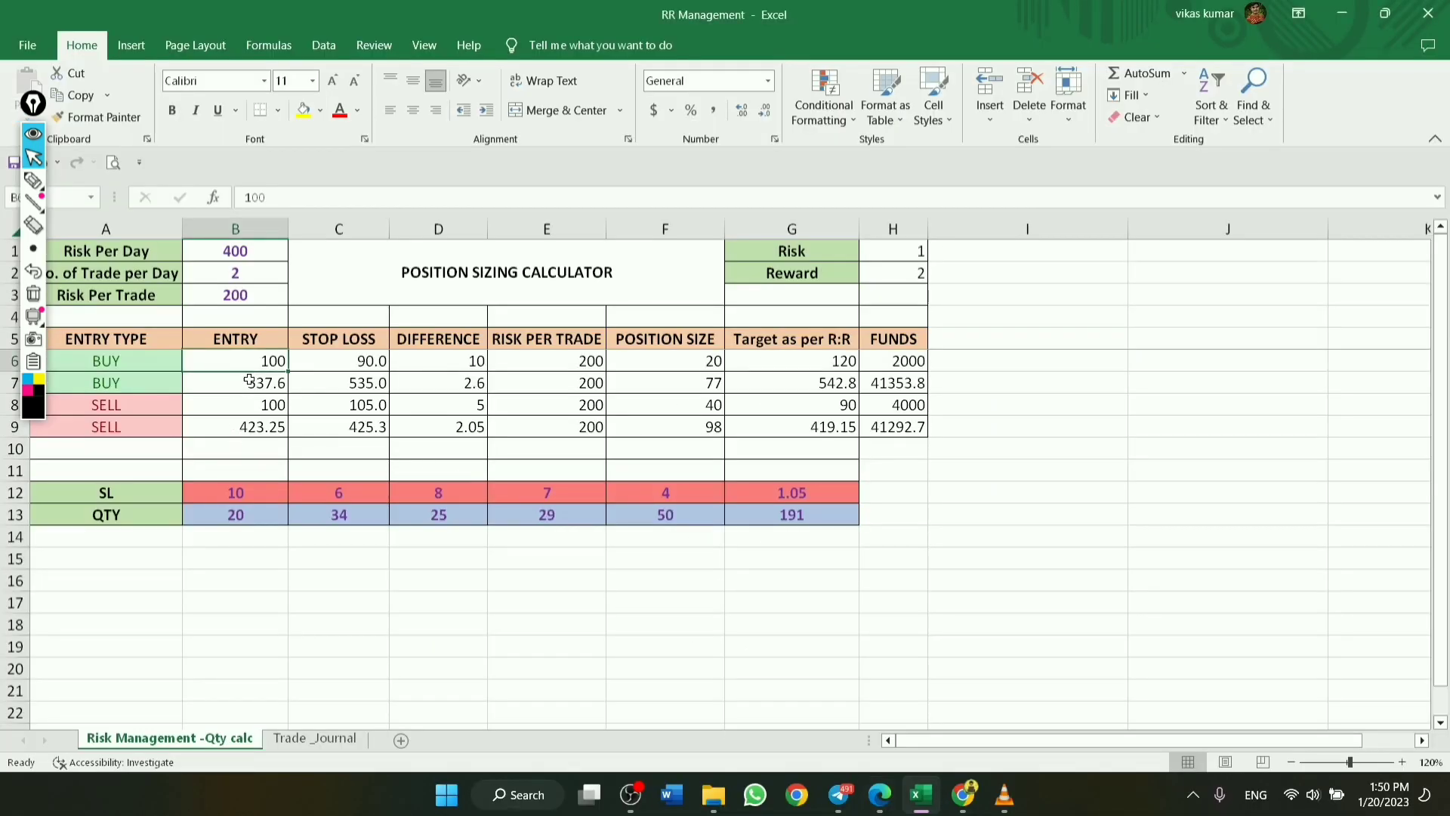
Enter entry 404.15 in B6 and stop loss 403.1 in C6, checking the stop on the Fyers chart
{"action": "type", "text": "404.15"}
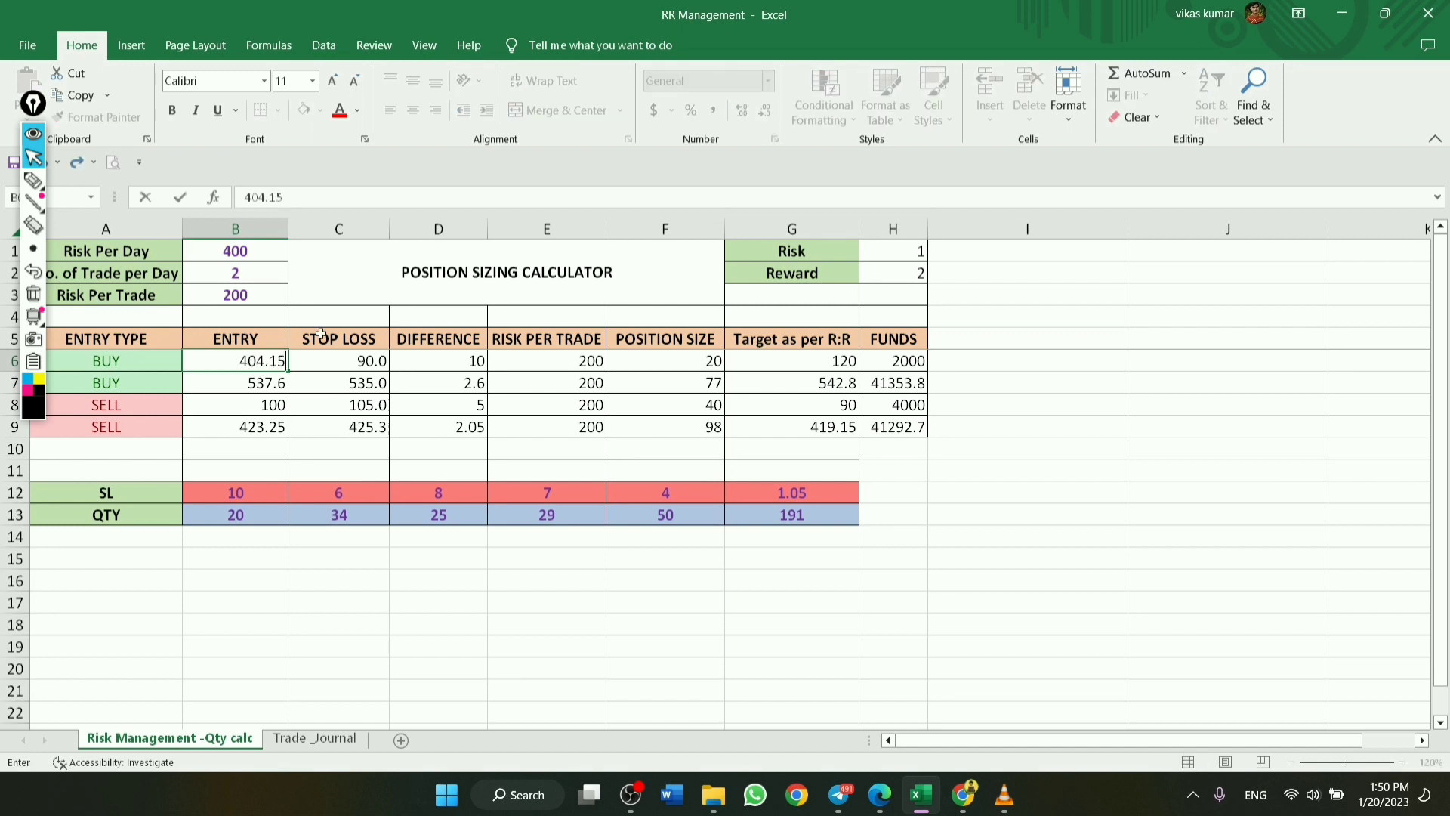
{"action": "key", "text": "Tab"}
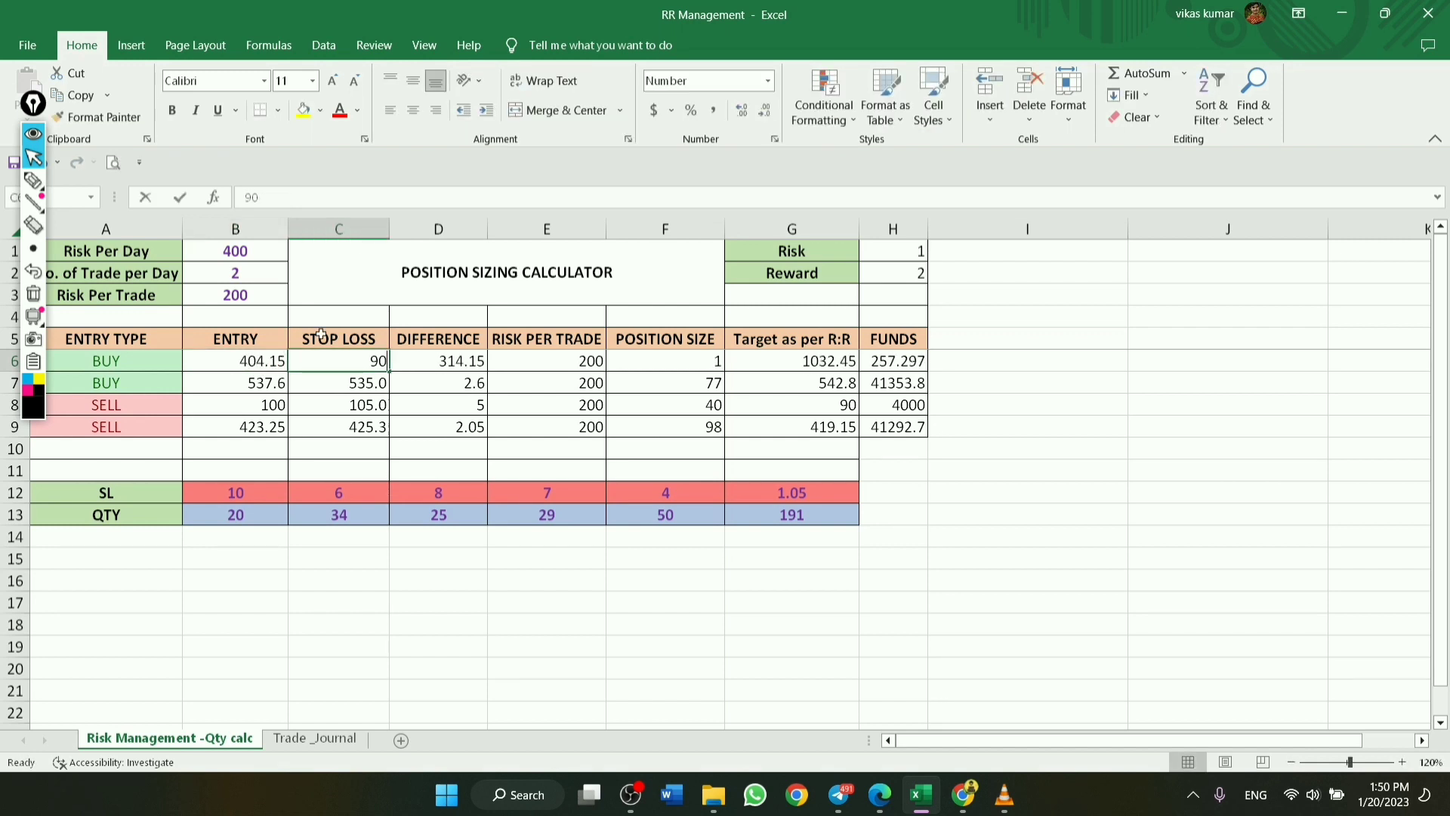
{"action": "type", "text": "40"}
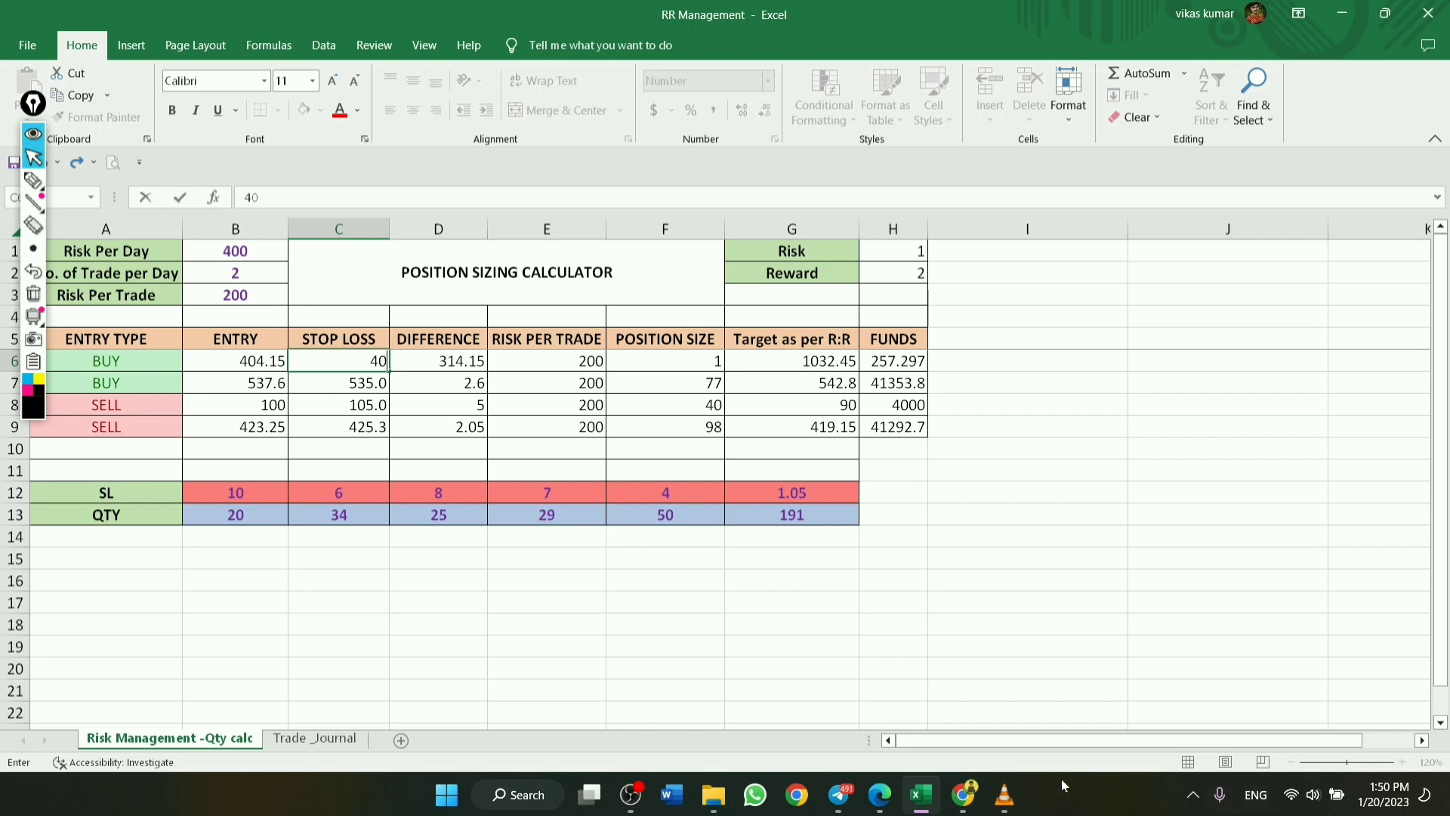
{"action": "left_click", "coordinate": [882, 799]}
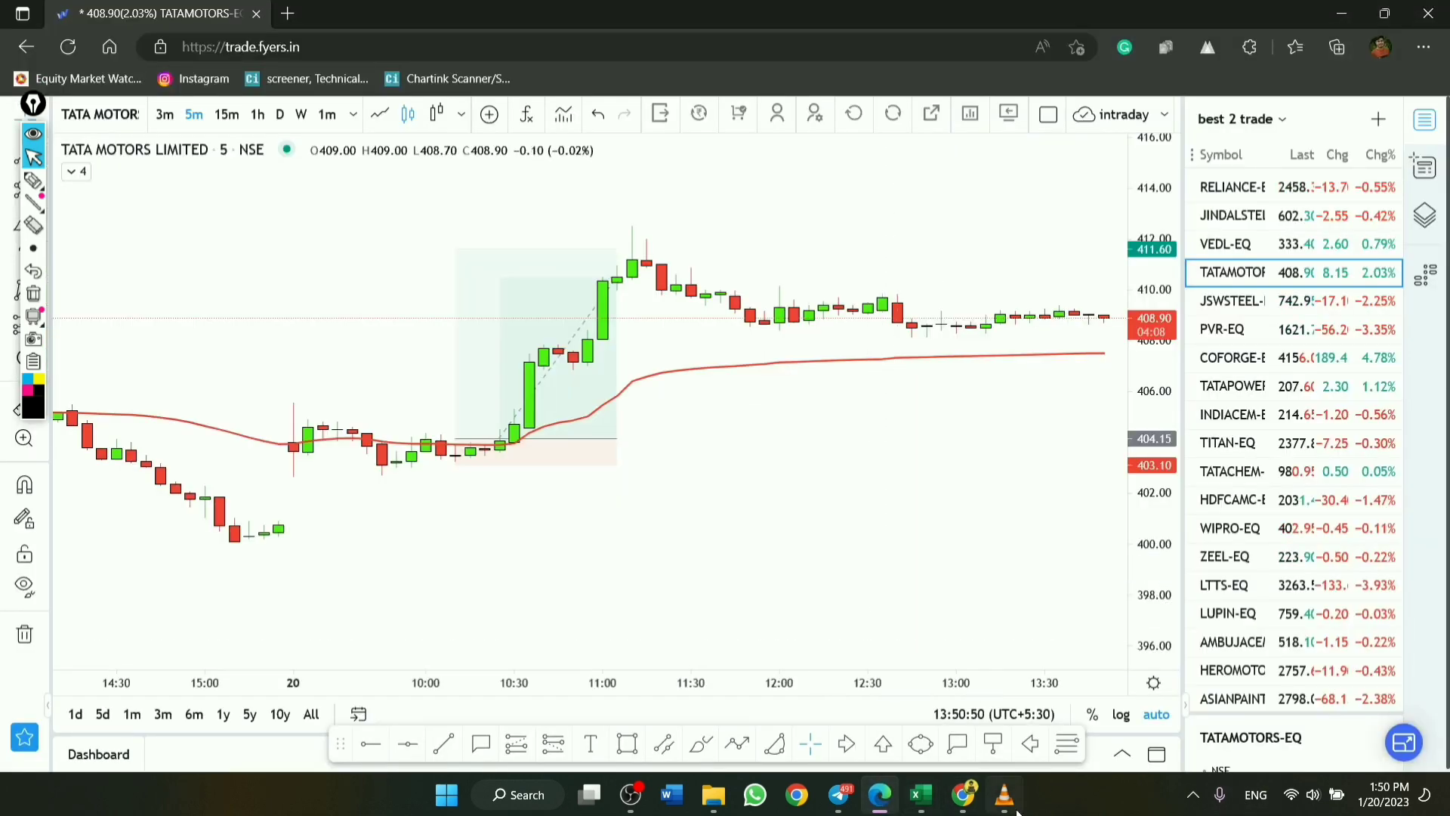
{"action": "left_click", "coordinate": [920, 794]}
{"action": "type", "text": "403.1"}
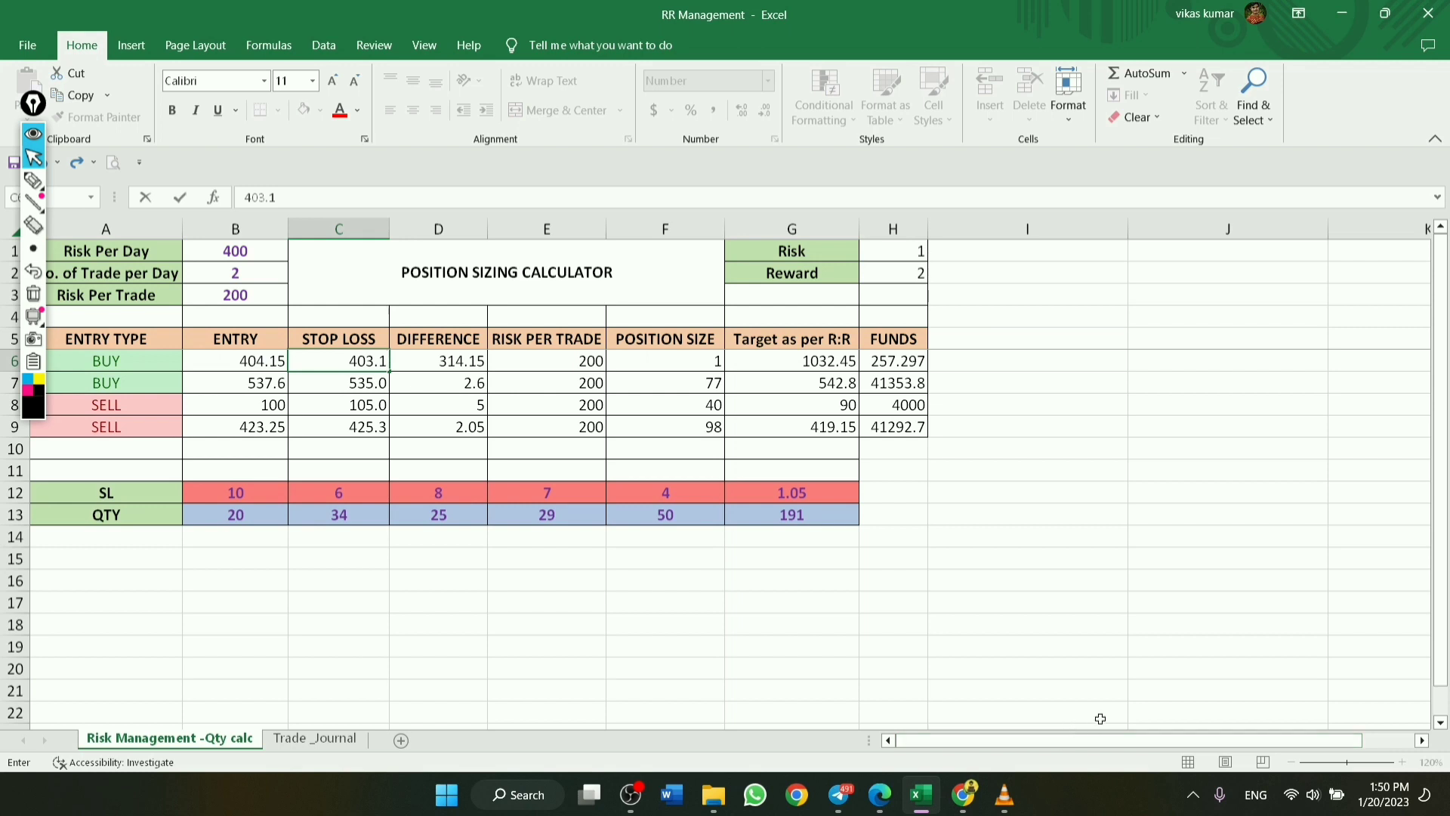
{"action": "key", "text": "Tab"}
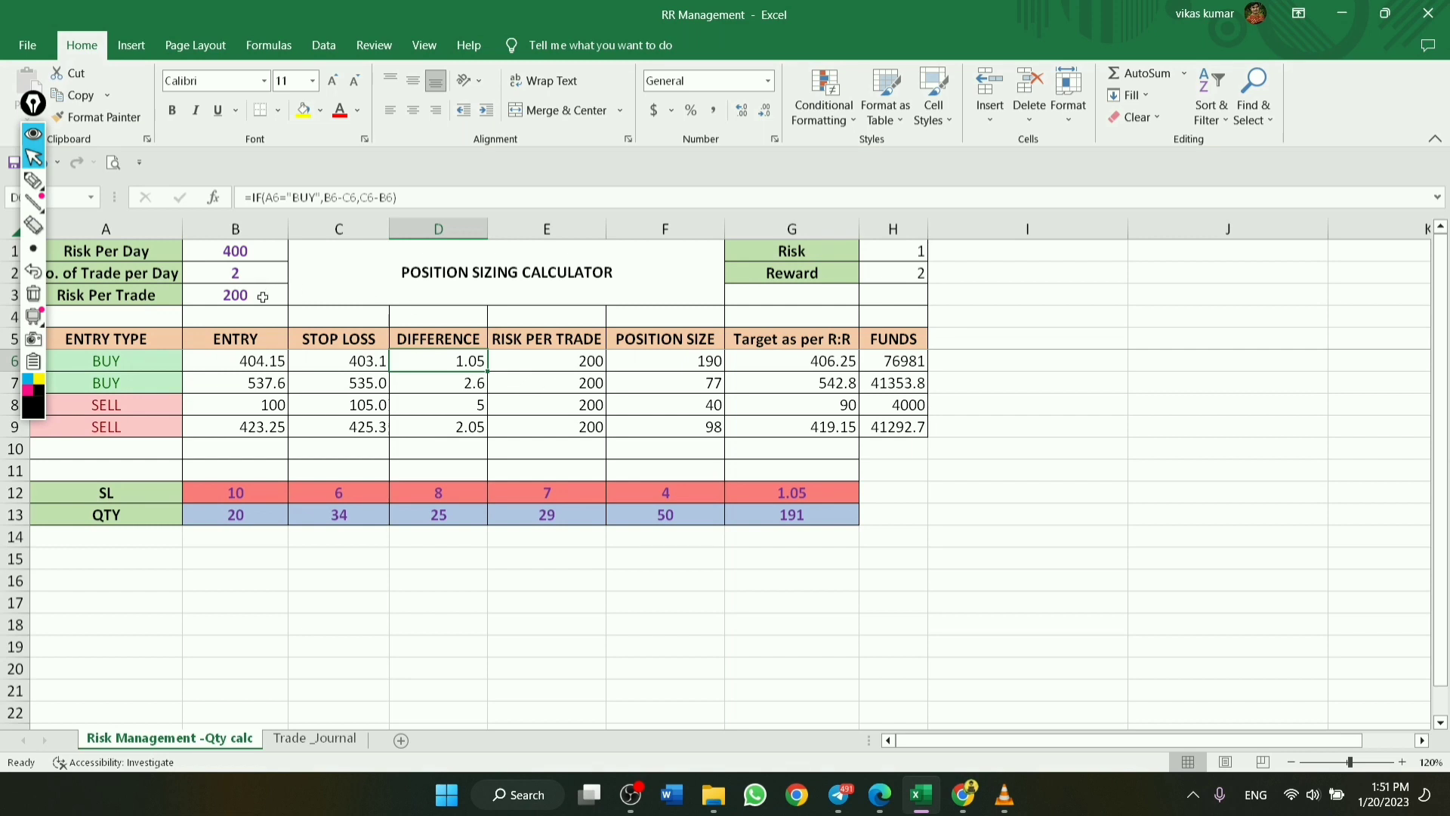
Change Risk Per Trade in B3 to 100, then 70, then 50, and bring up the Fyers chart
{"action": "left_click", "coordinate": [263, 297]}
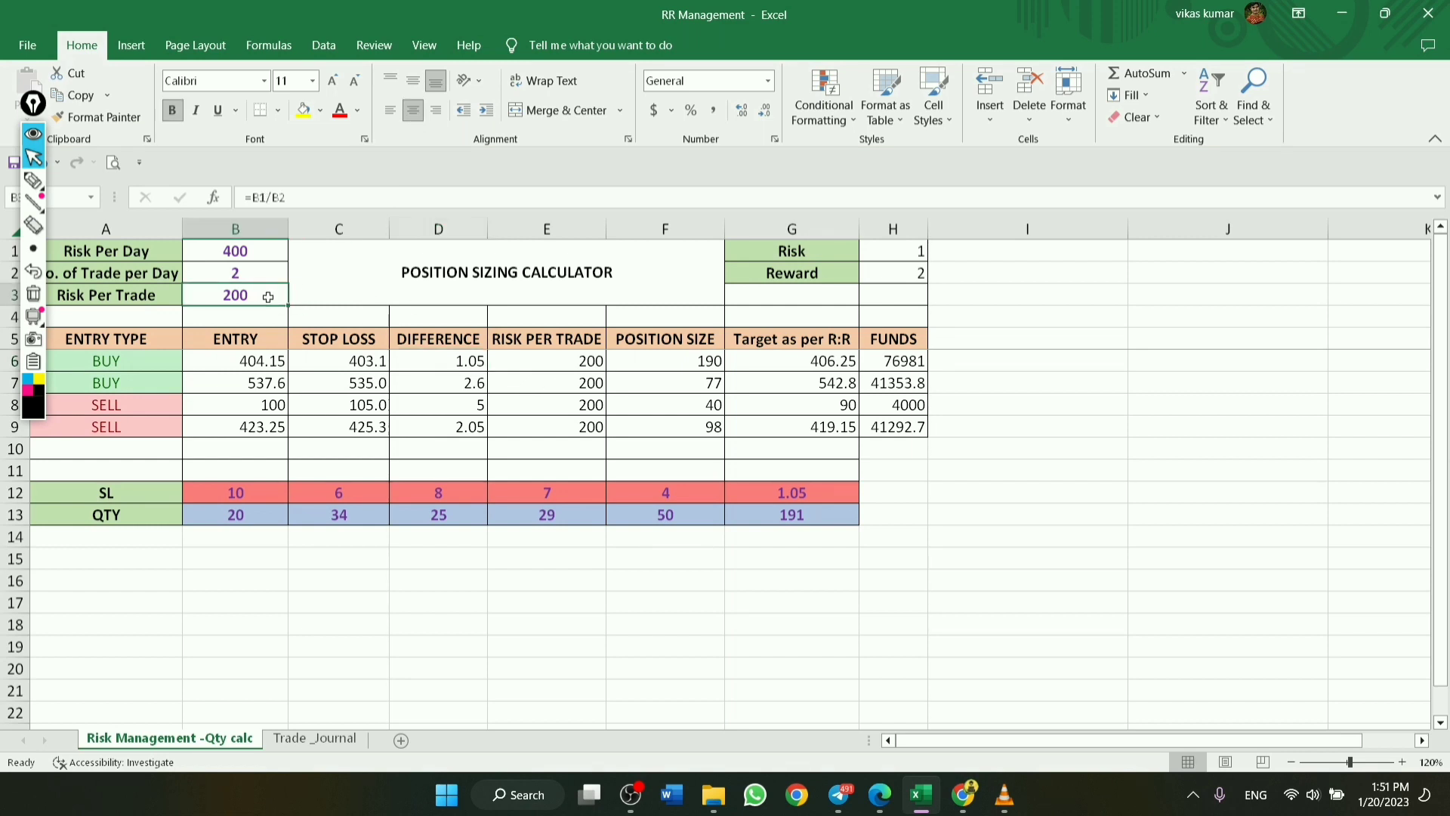
{"action": "type", "text": "100"}
{"action": "key", "text": "Return"}
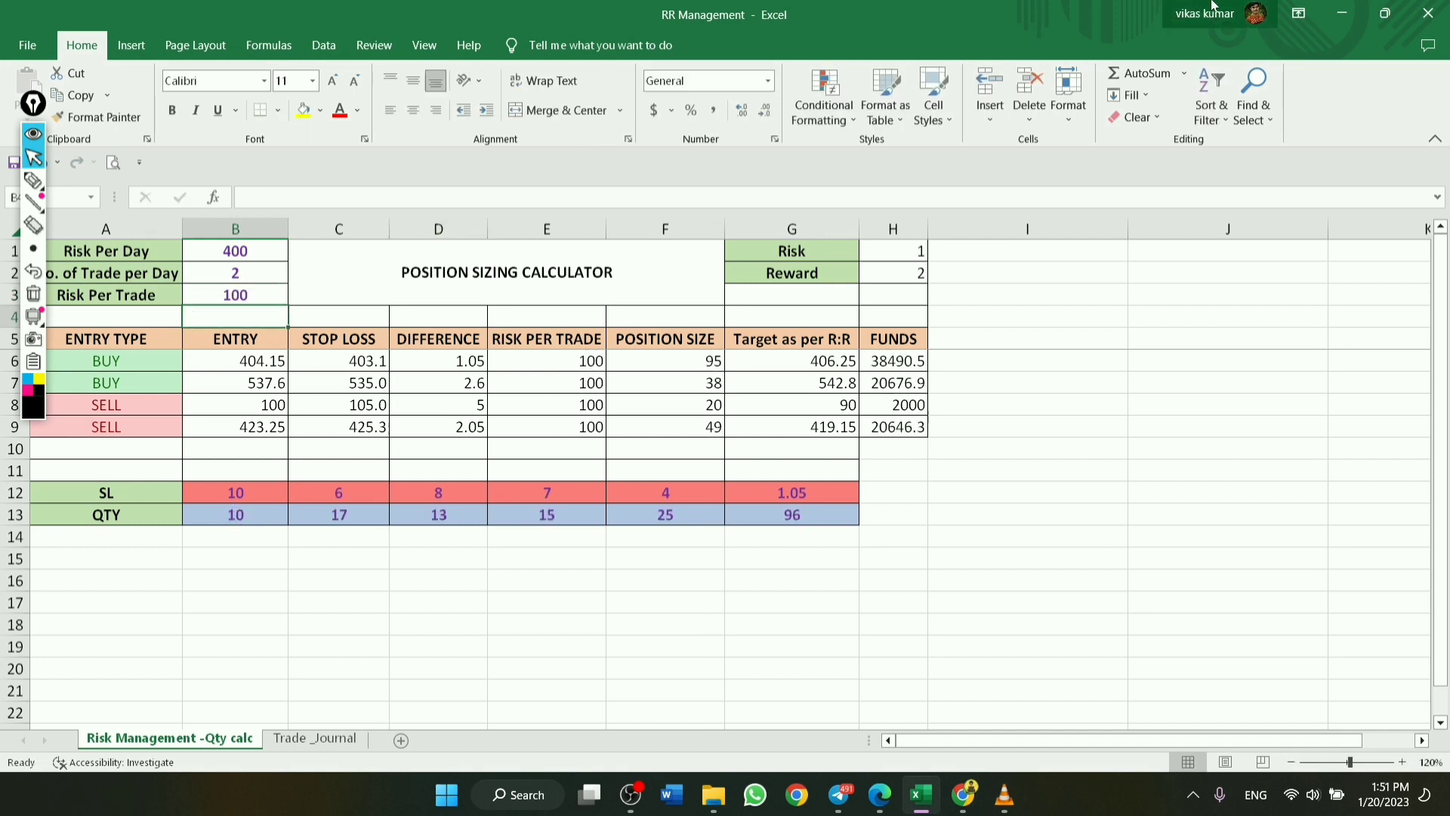
{"action": "left_click", "coordinate": [216, 299]}
{"action": "type", "text": "70"}
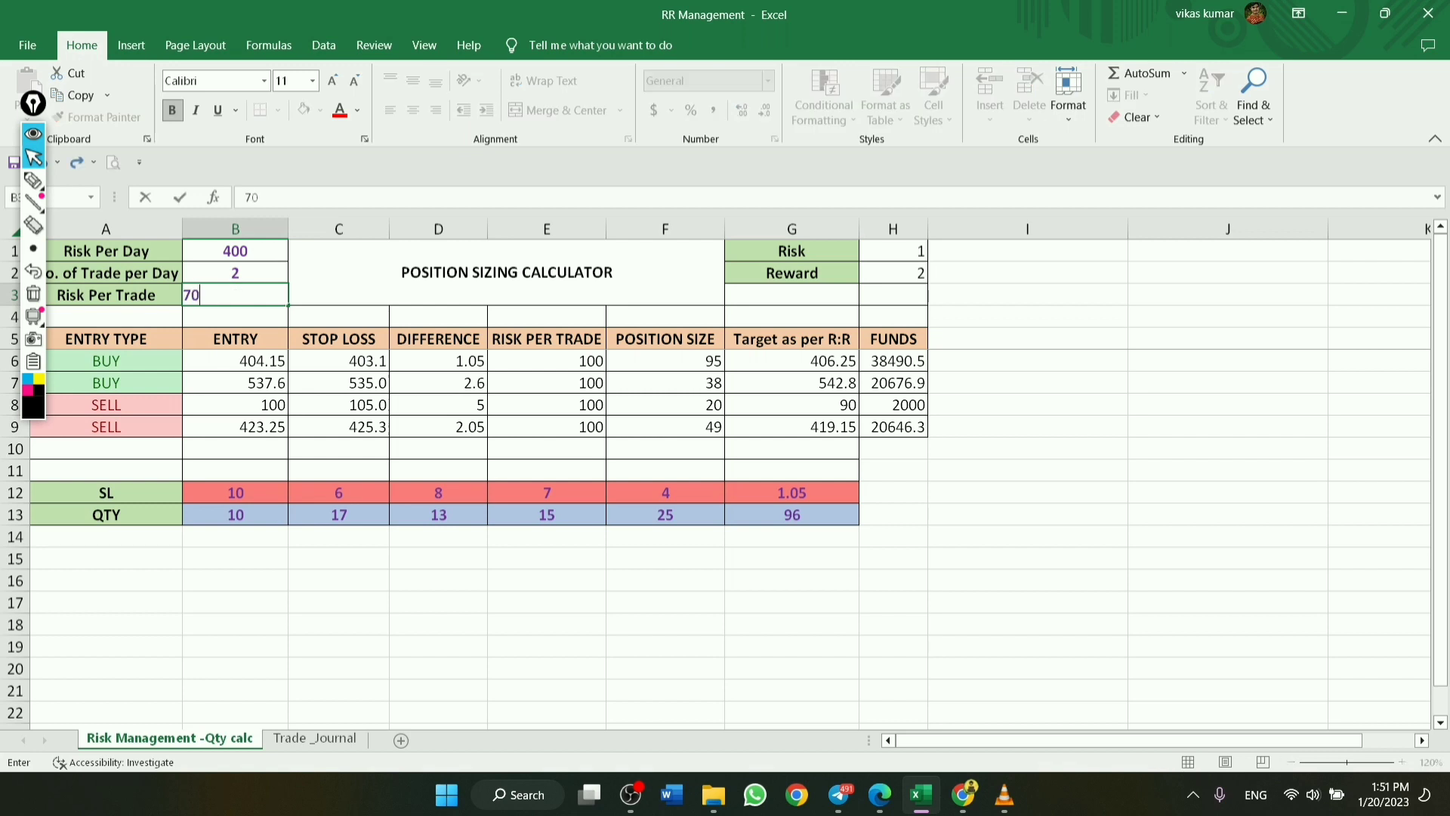
{"action": "key", "text": "Return"}
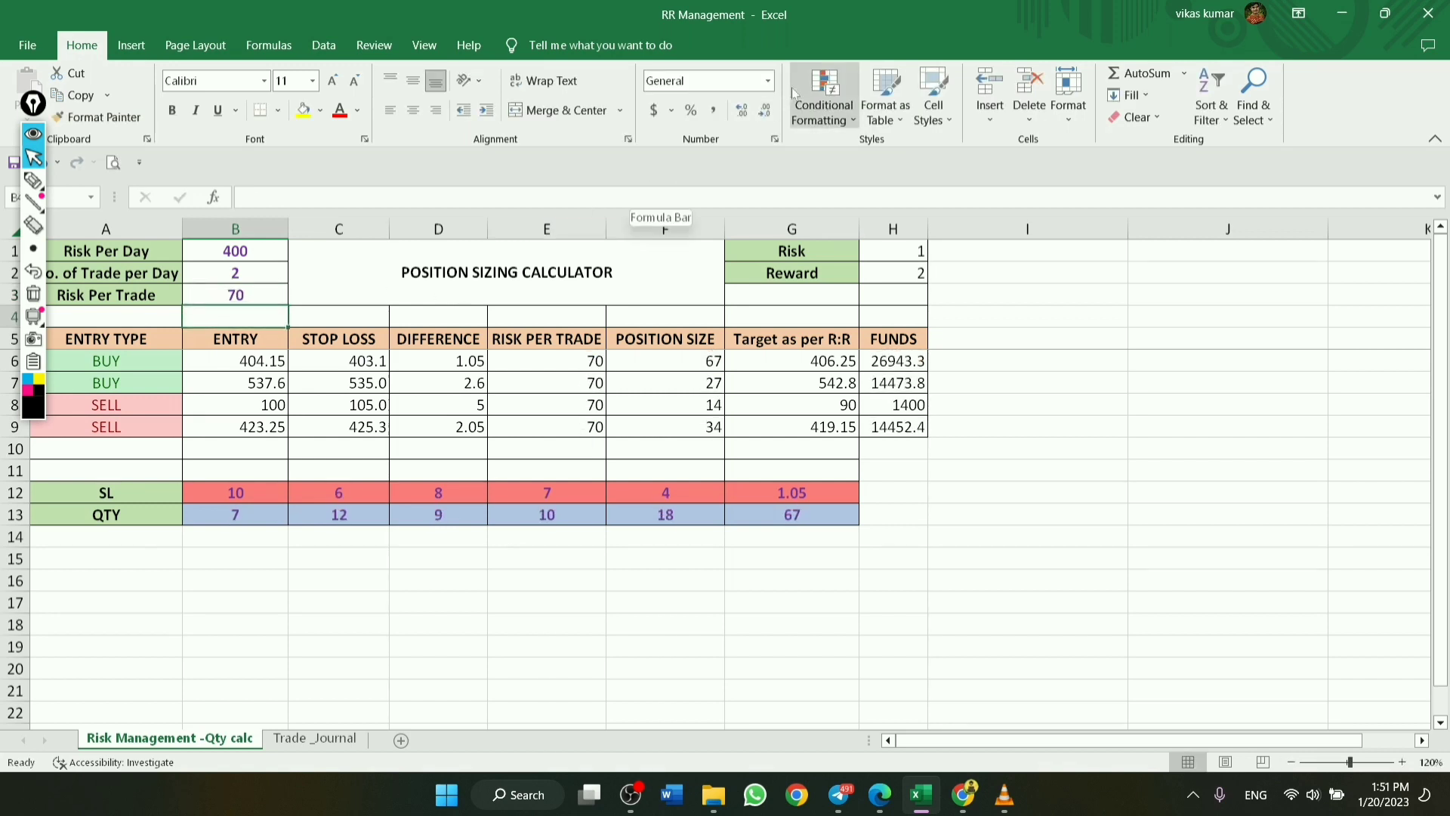
{"action": "left_click", "coordinate": [263, 297]}
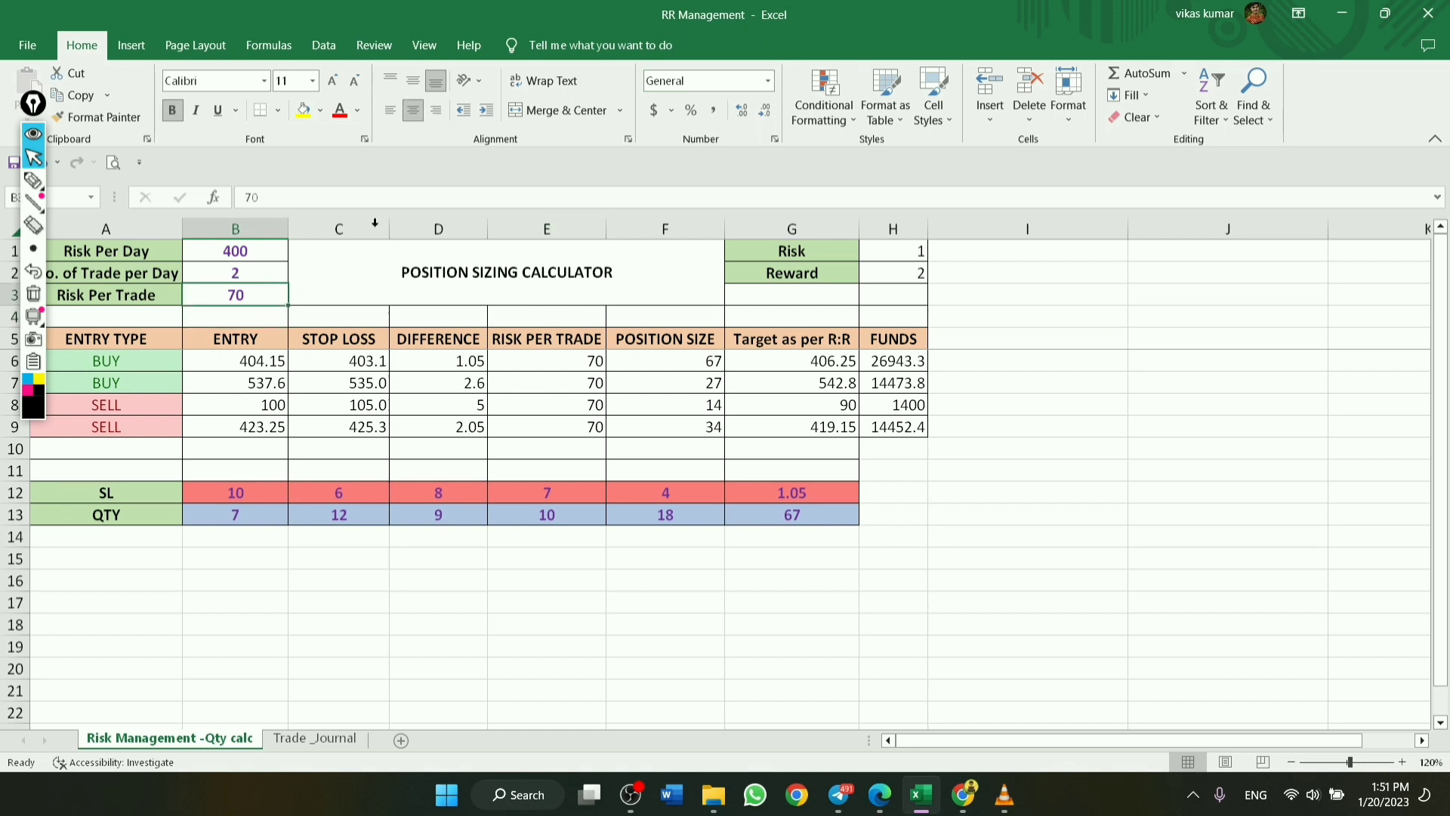
{"action": "type", "text": "50"}
{"action": "key", "text": "Return"}
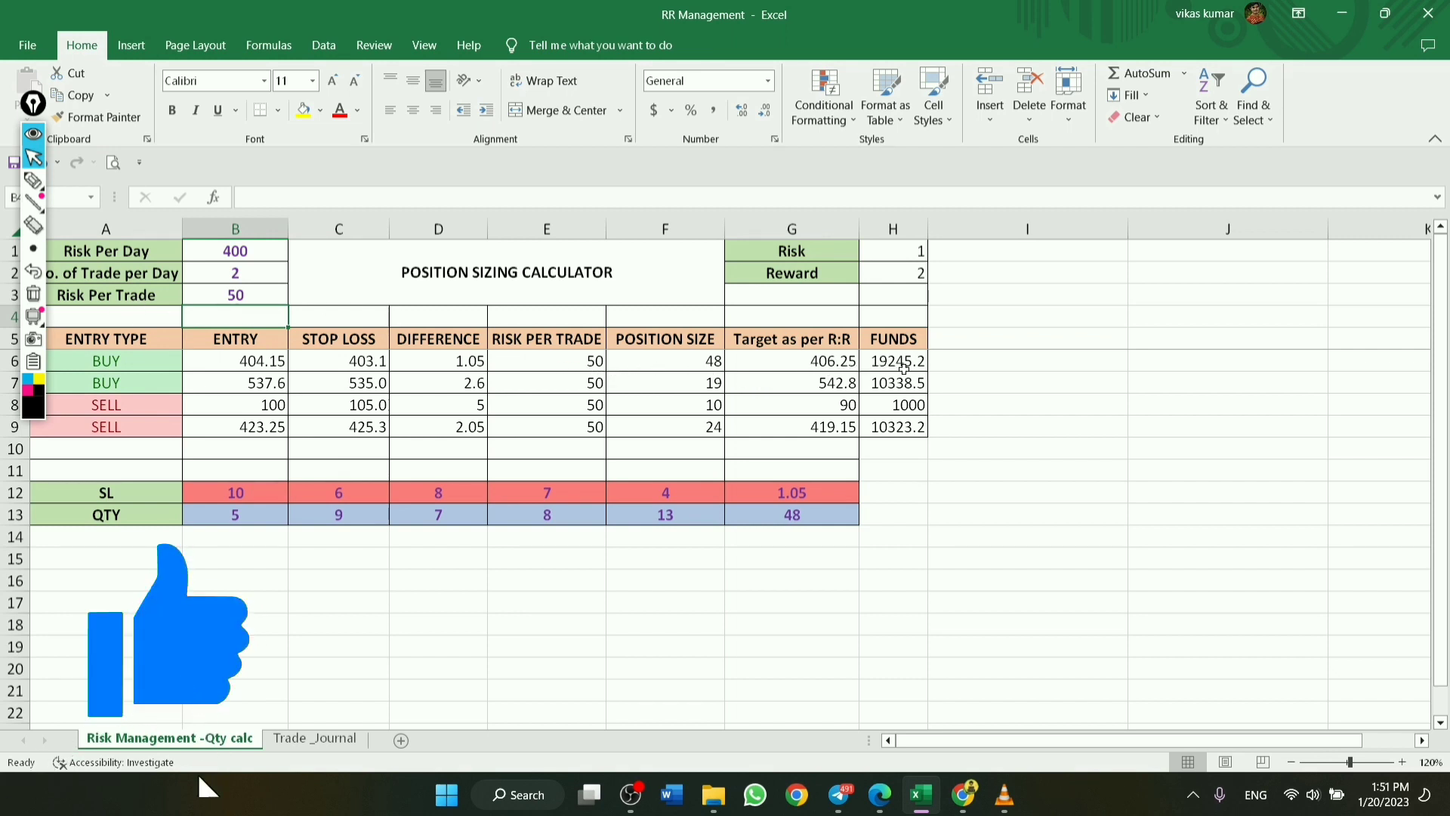
{"action": "left_click", "coordinate": [882, 810]}
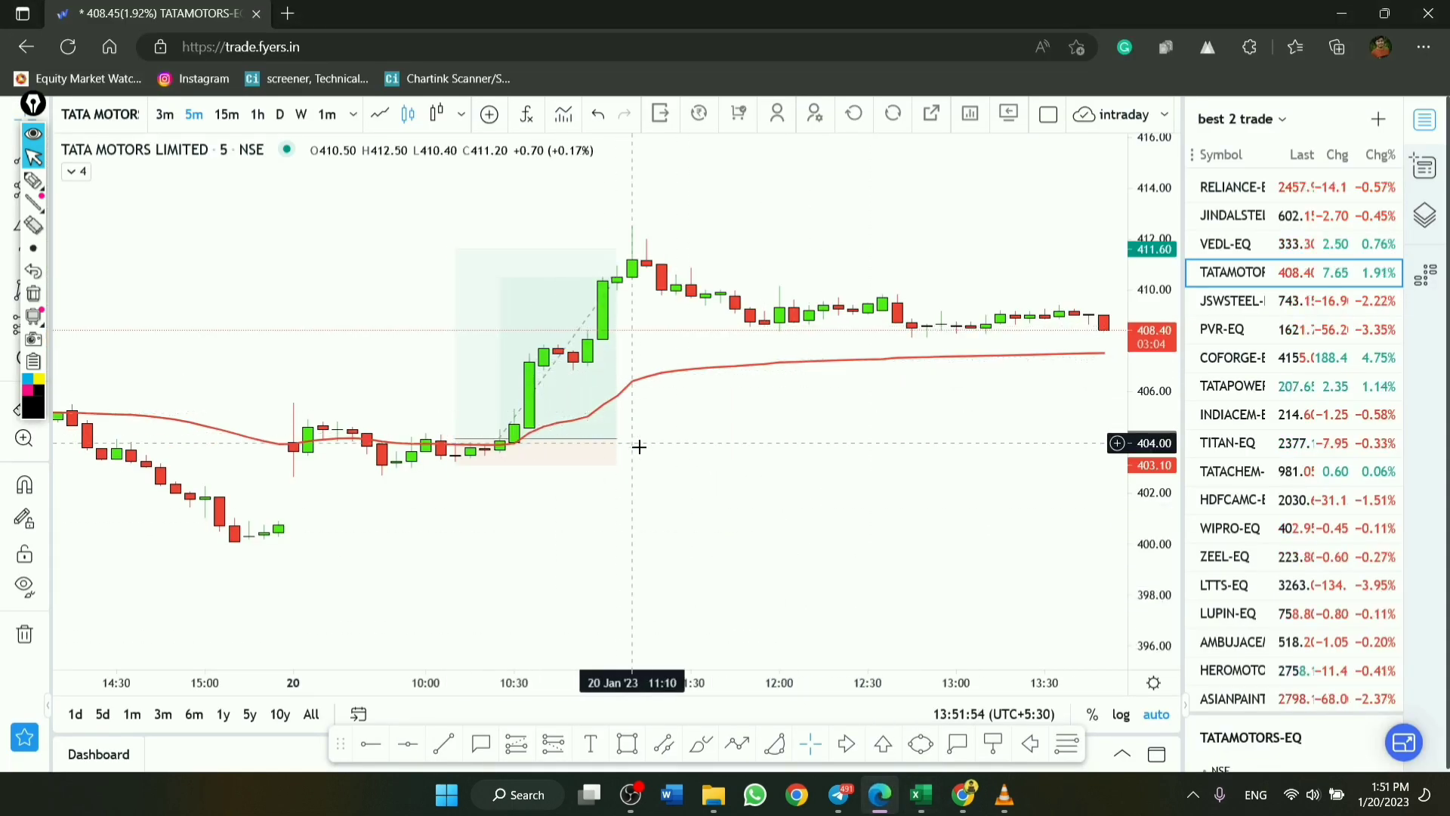
{"action": "mouse_move", "coordinate": [879, 794]}
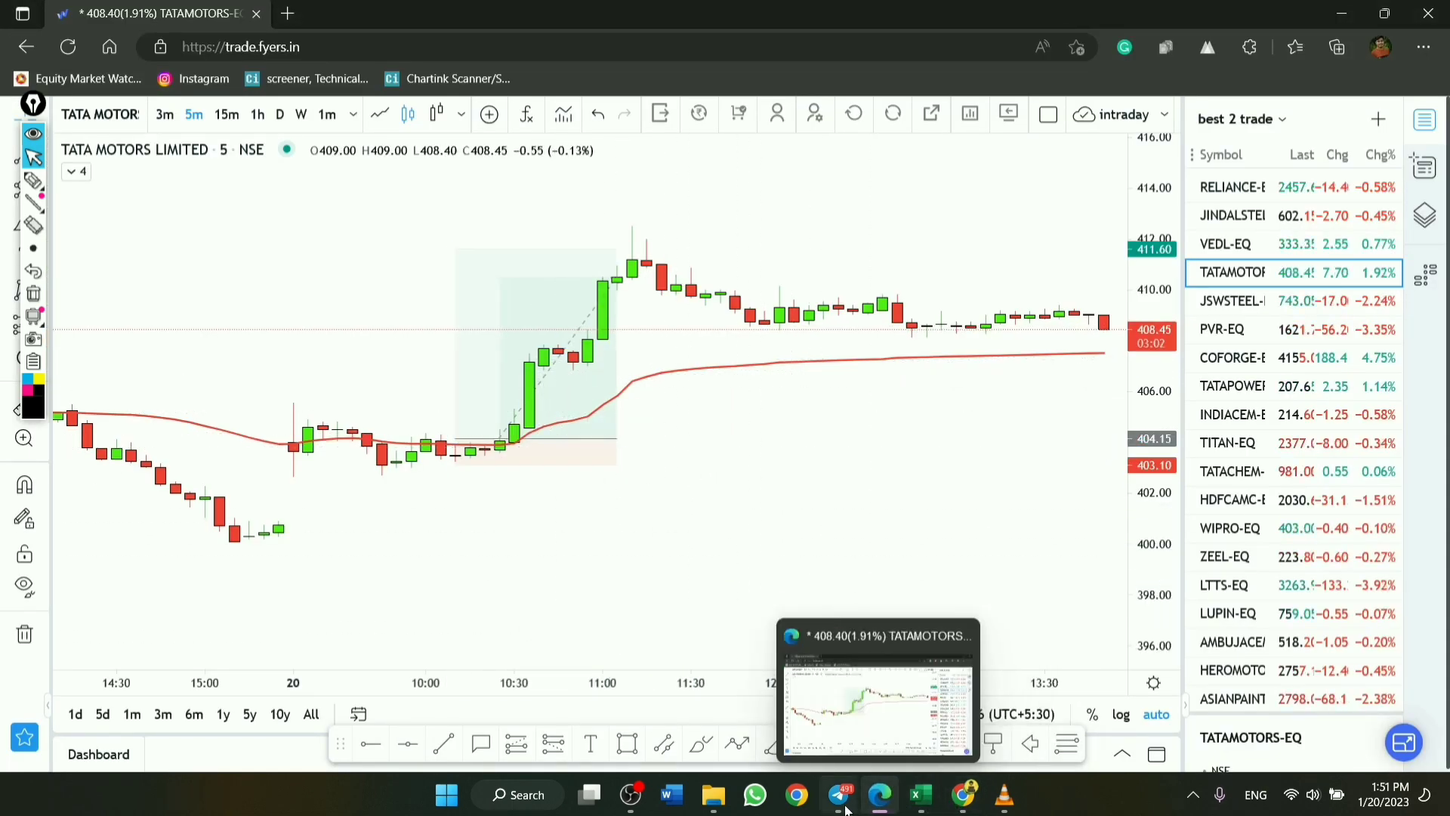
Attach RR Management.xlsx from the Desktop in the CASH TRADER channel, send it, and minimise Telegram
{"action": "left_click", "coordinate": [847, 803]}
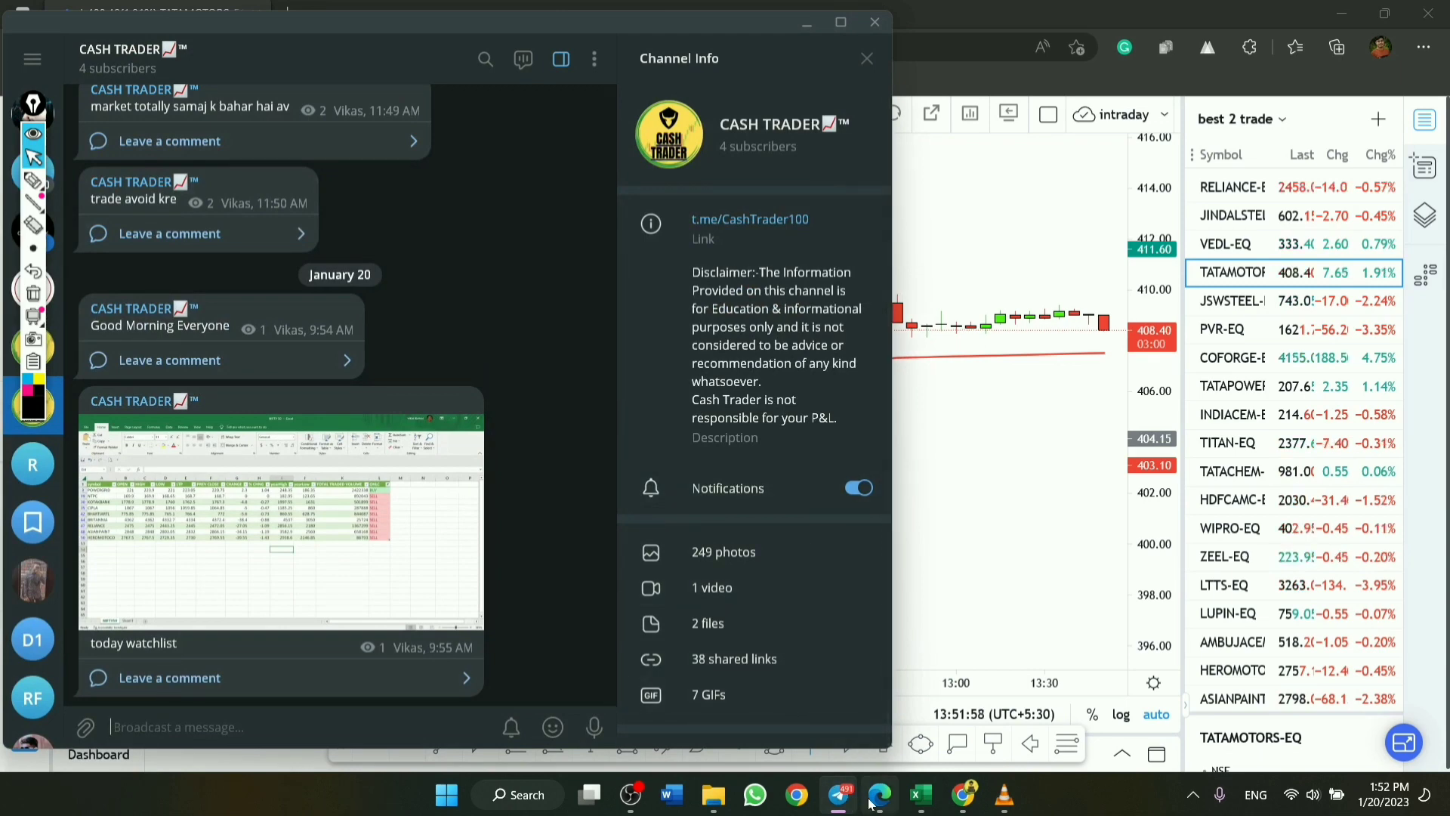
{"action": "left_click", "coordinate": [839, 794]}
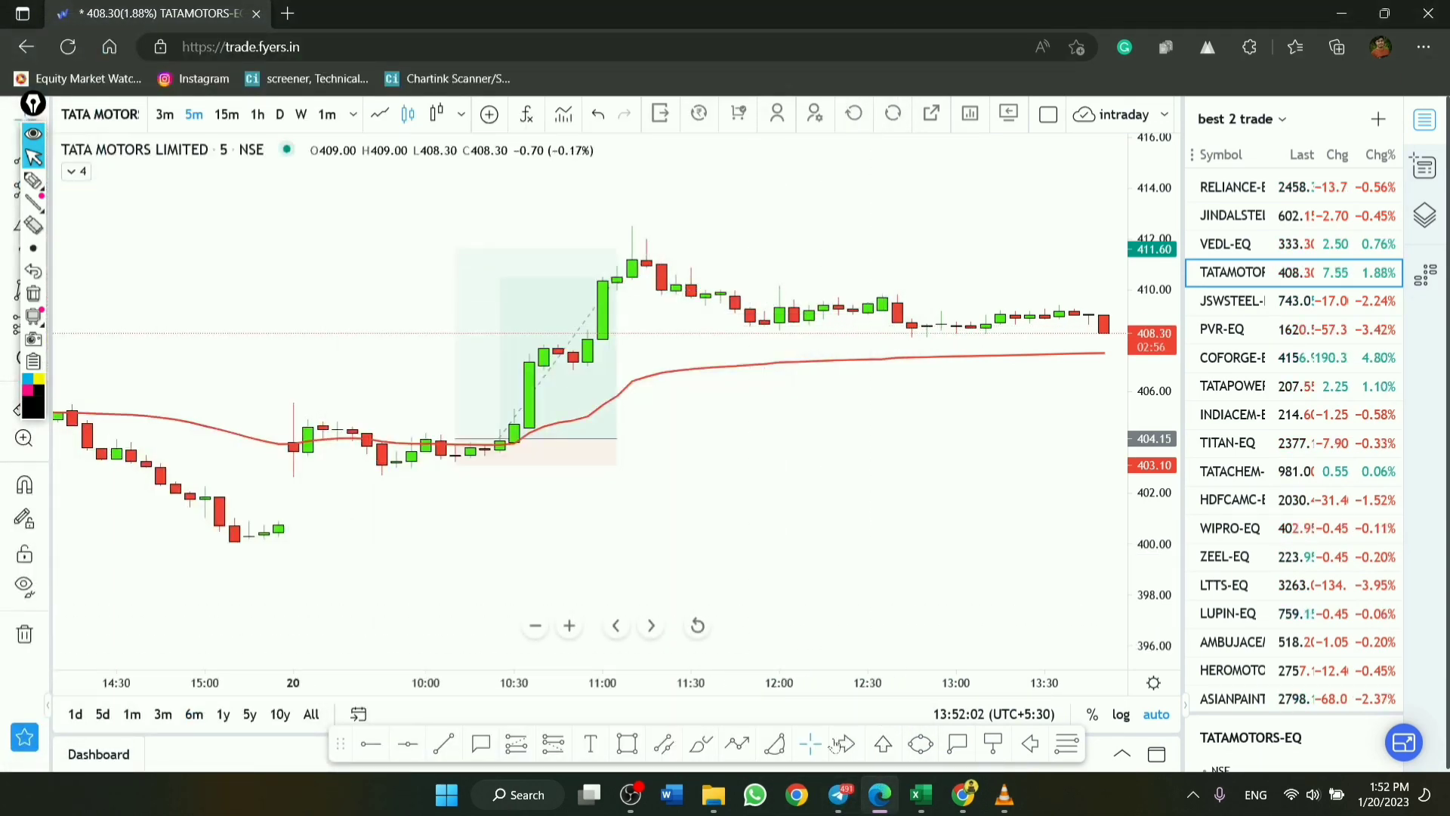
{"action": "left_click", "coordinate": [840, 794]}
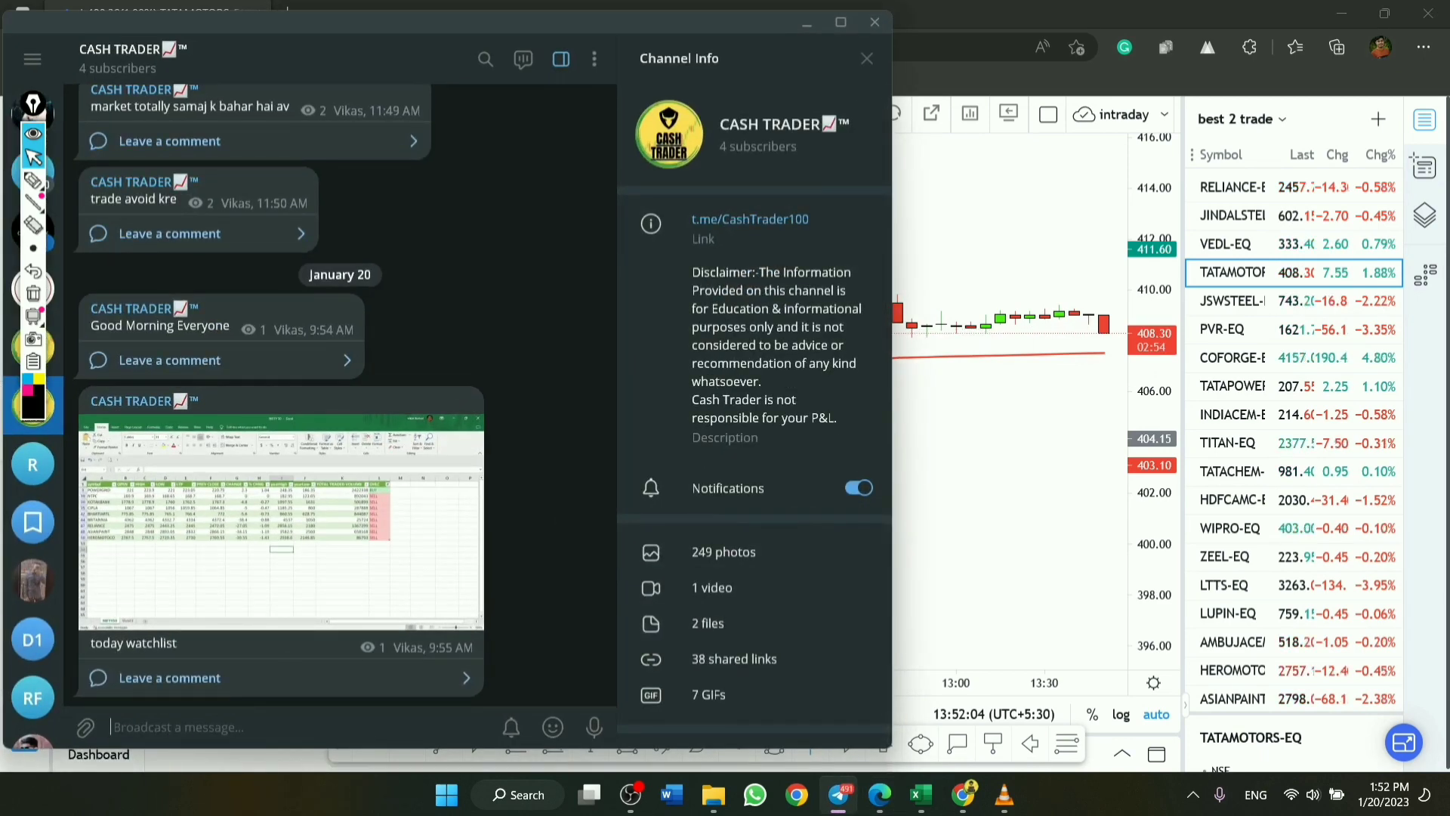
{"action": "left_click", "coordinate": [84, 727]}
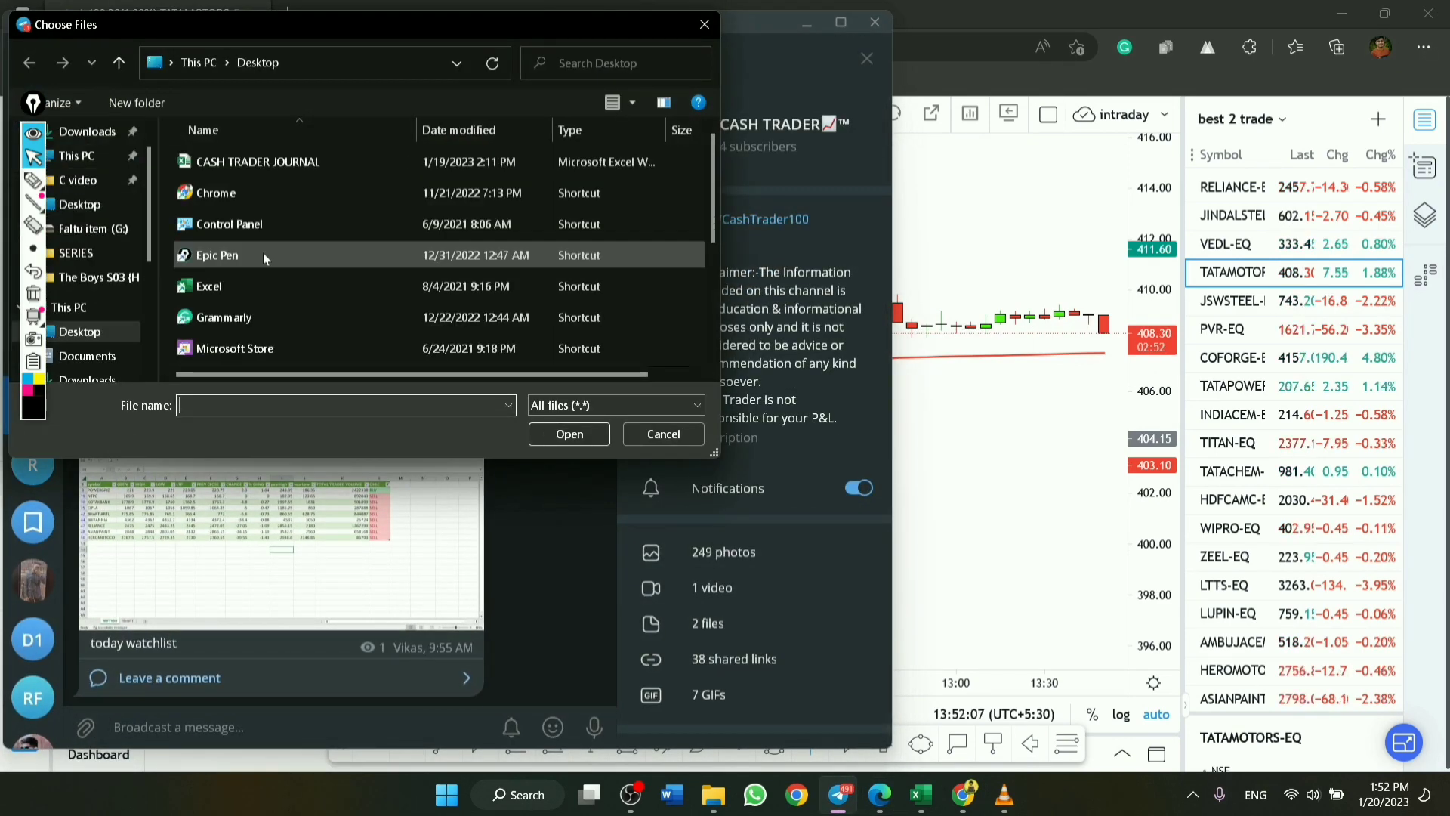
{"action": "scroll", "coordinate": [289, 228], "scroll_direction": "down", "scroll_amount": 1}
{"action": "scroll", "coordinate": [296, 232], "scroll_direction": "down", "scroll_amount": 1}
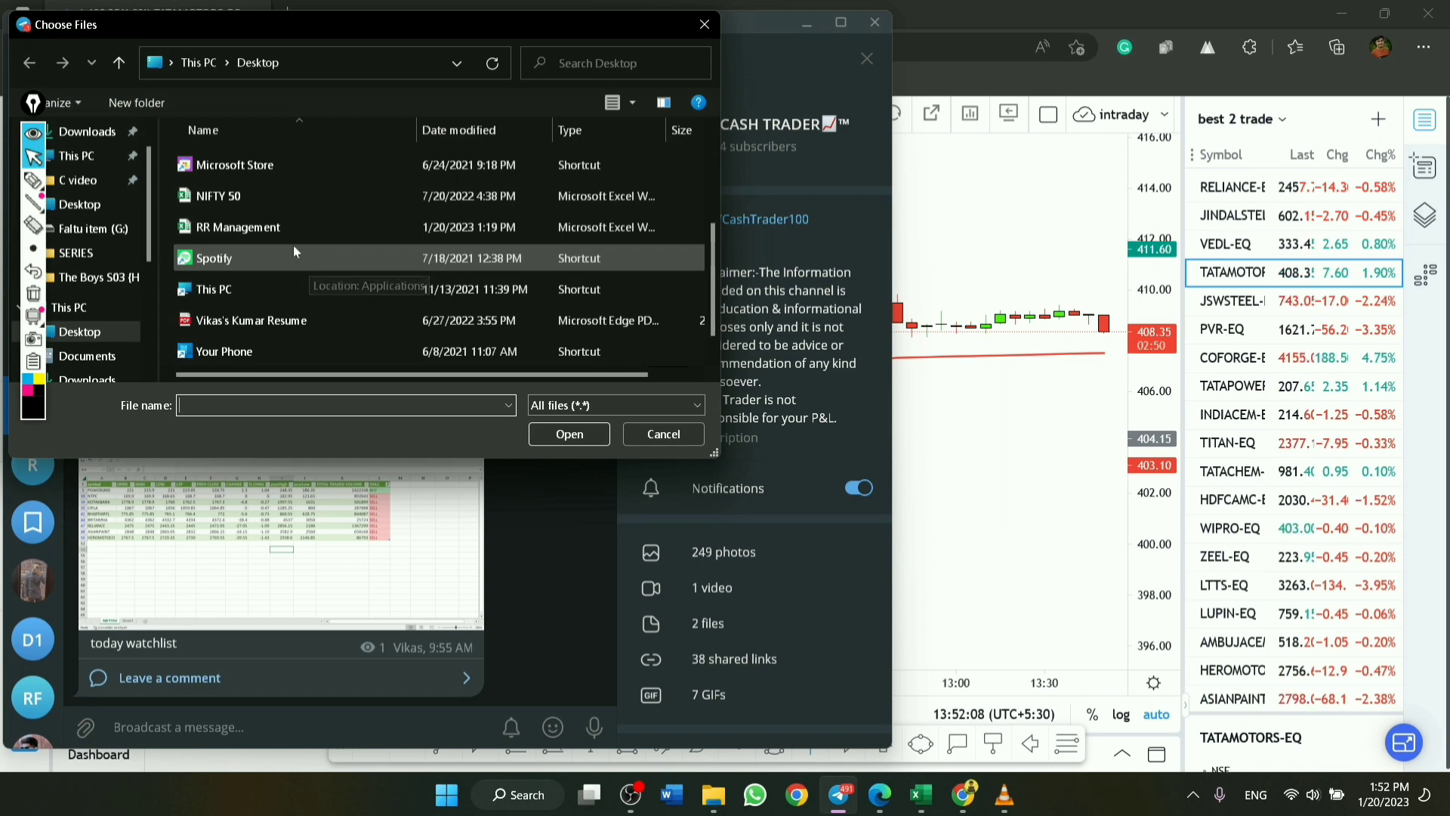
{"action": "left_click", "coordinate": [293, 227]}
{"action": "left_click", "coordinate": [563, 431]}
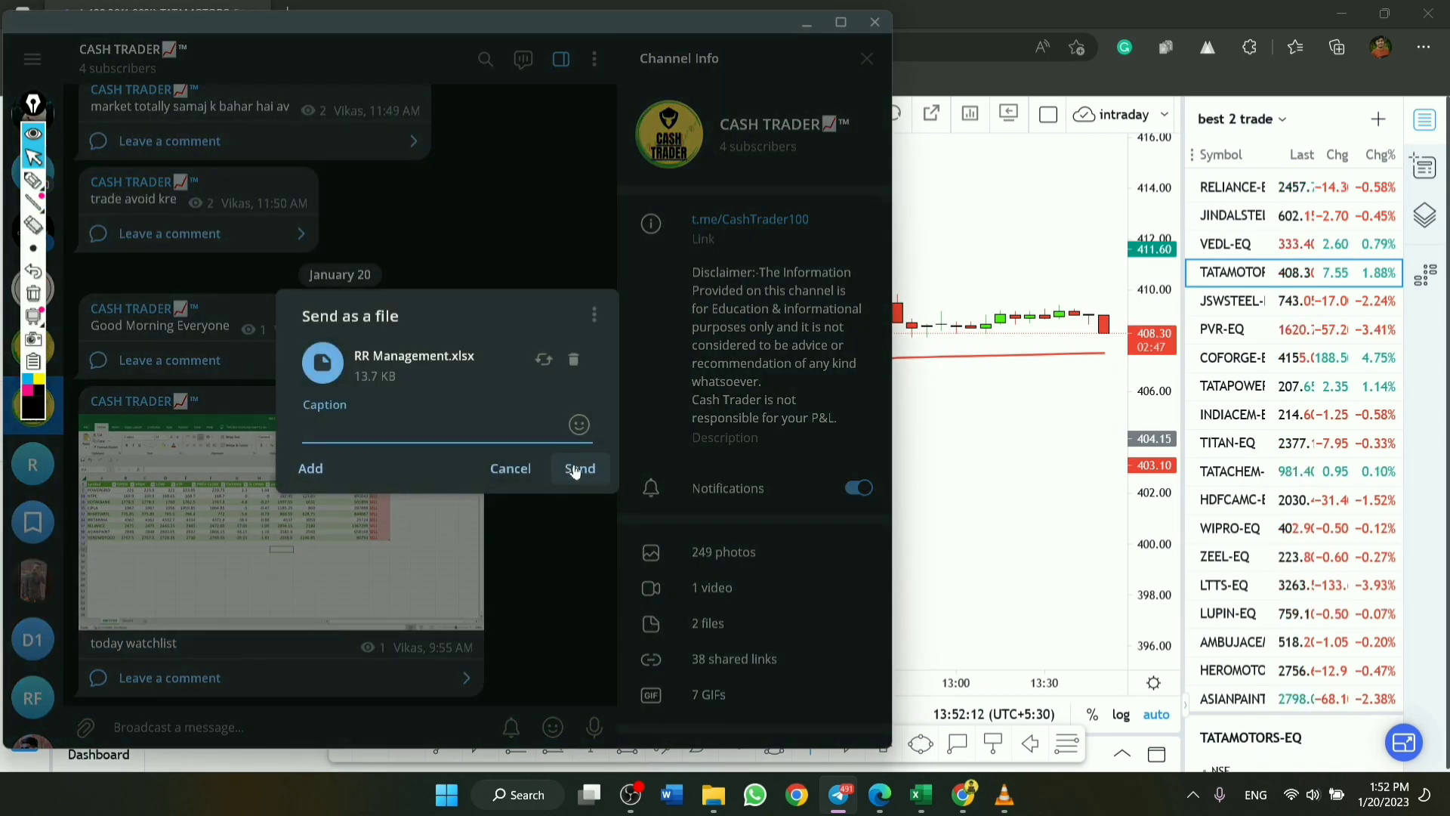
{"action": "left_click", "coordinate": [575, 468]}
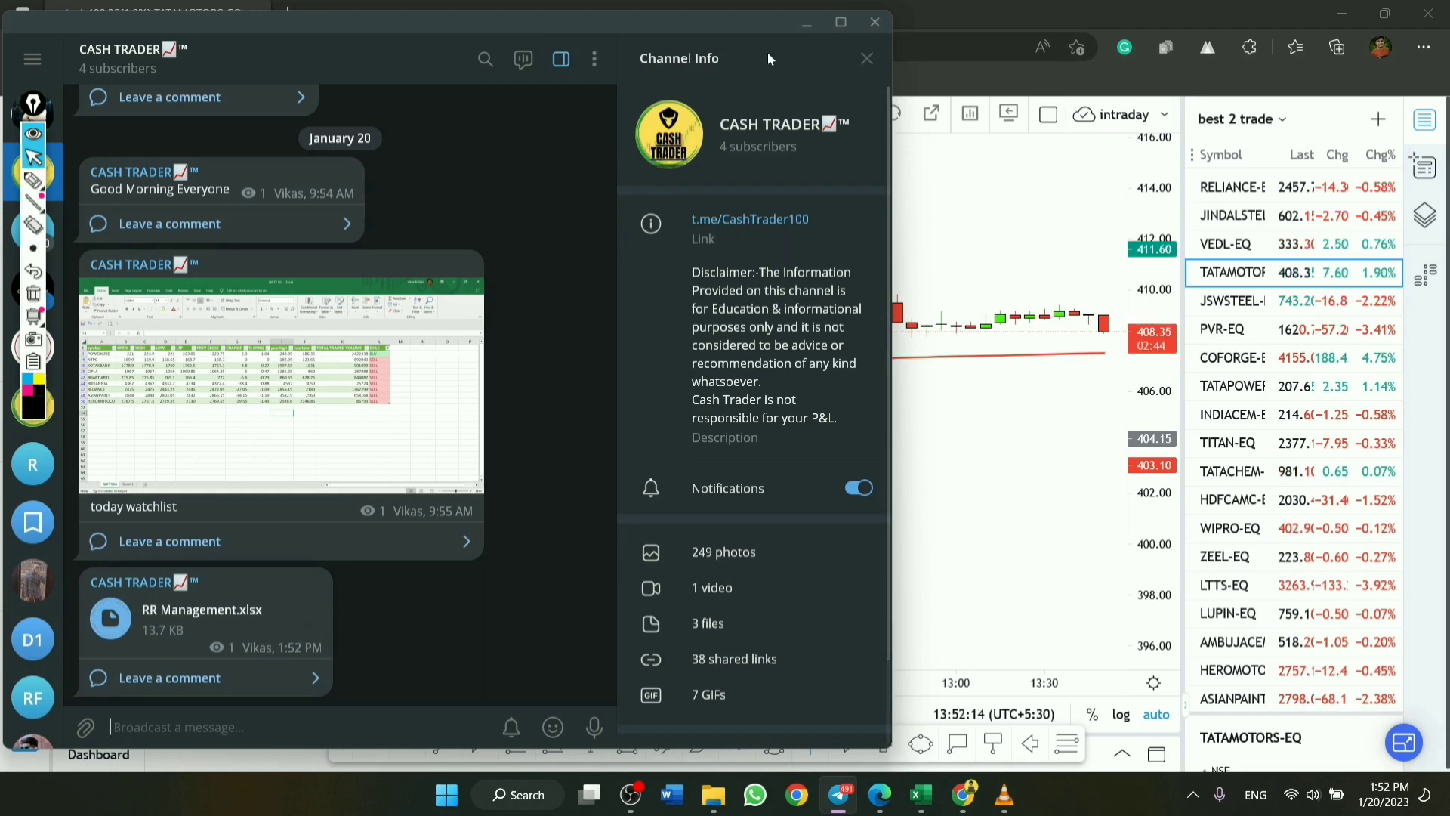
{"action": "left_click", "coordinate": [802, 25]}
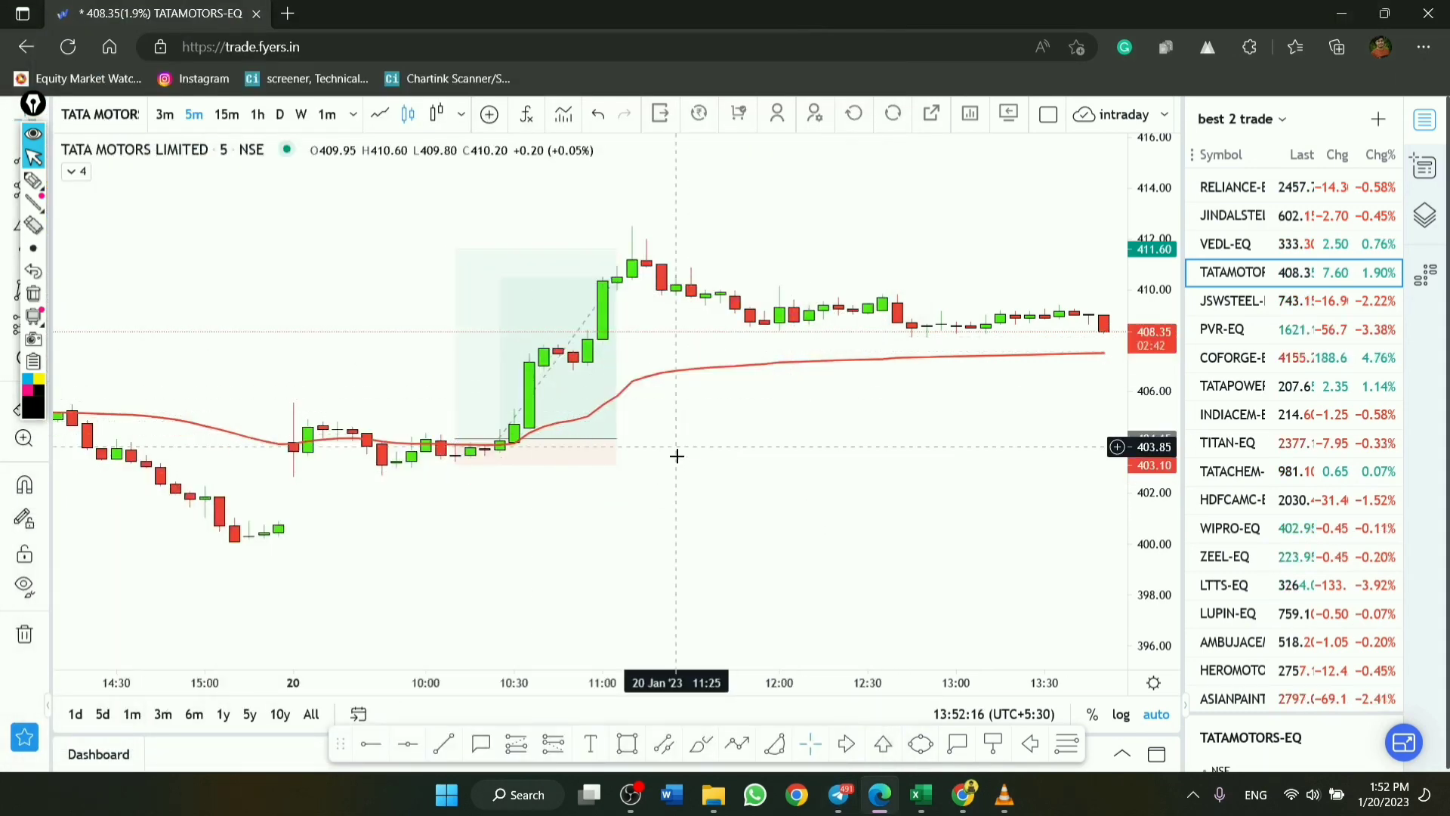
In the RR Management workbook, change SL in C12 from 6 to 10 and Risk Per Trade in B3 to 200
{"action": "left_click", "coordinate": [911, 807]}
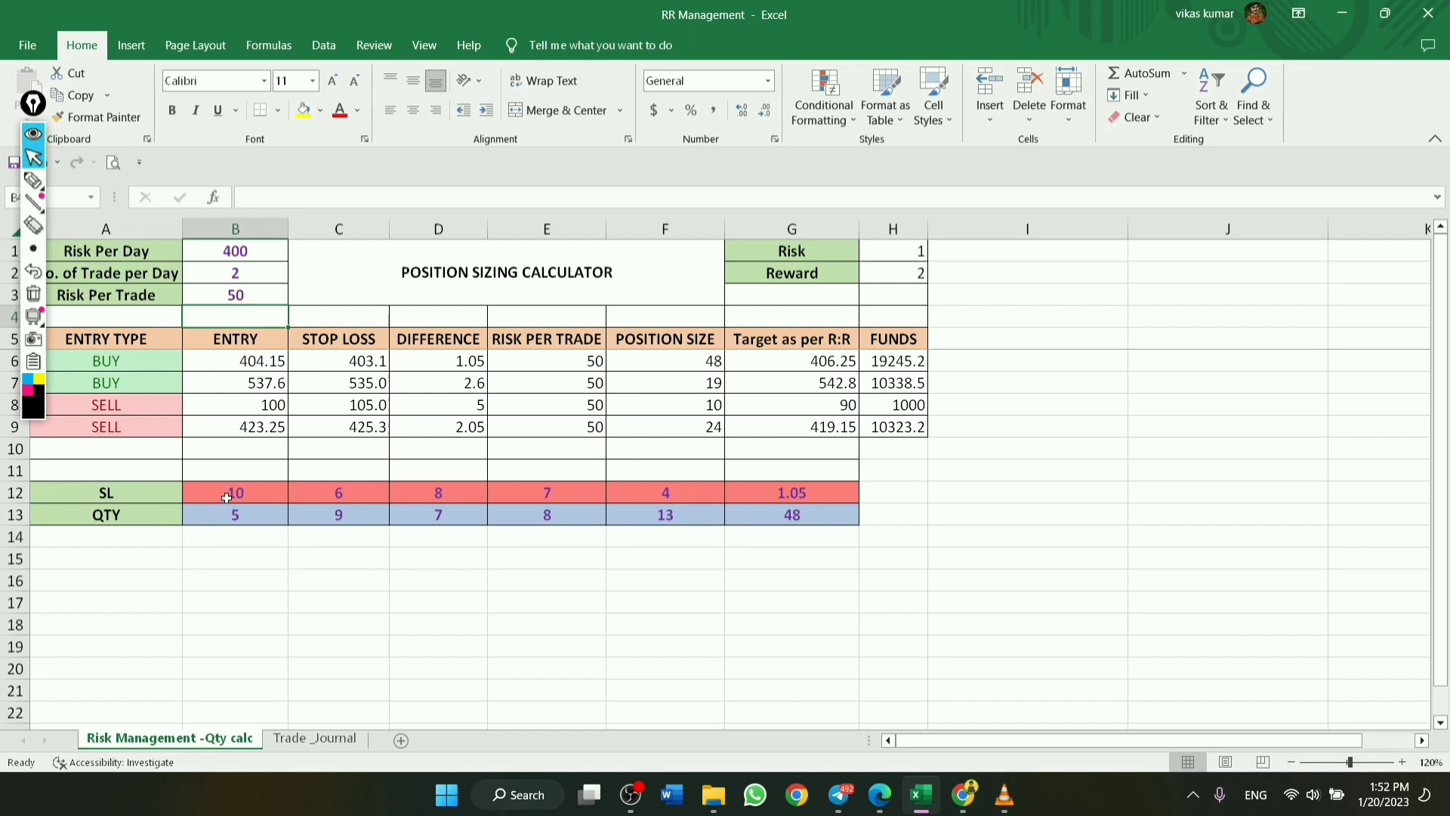
{"action": "left_click", "coordinate": [379, 499]}
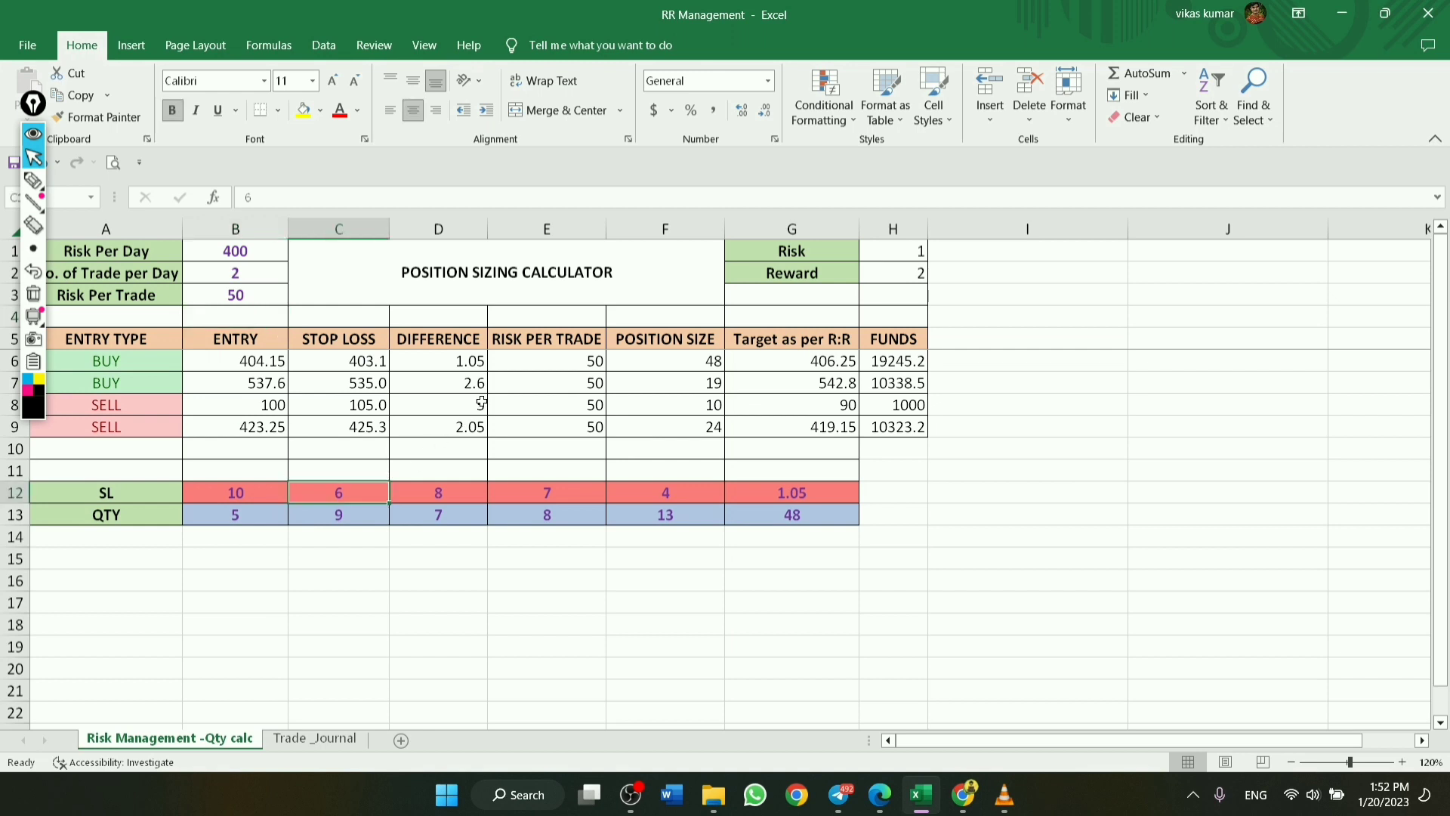
{"action": "type", "text": "10"}
{"action": "key", "text": "Return"}
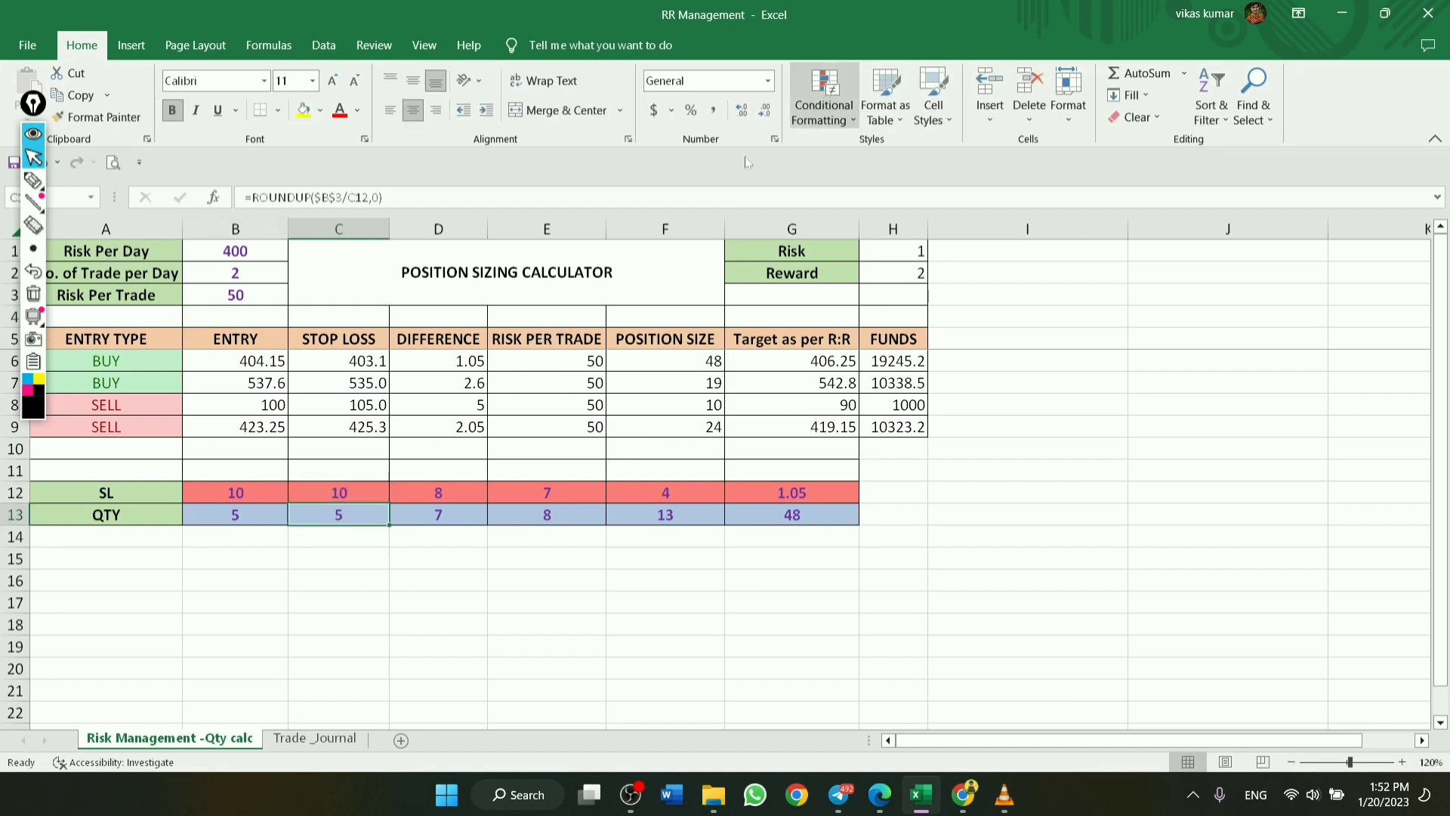
{"action": "left_click", "coordinate": [226, 299]}
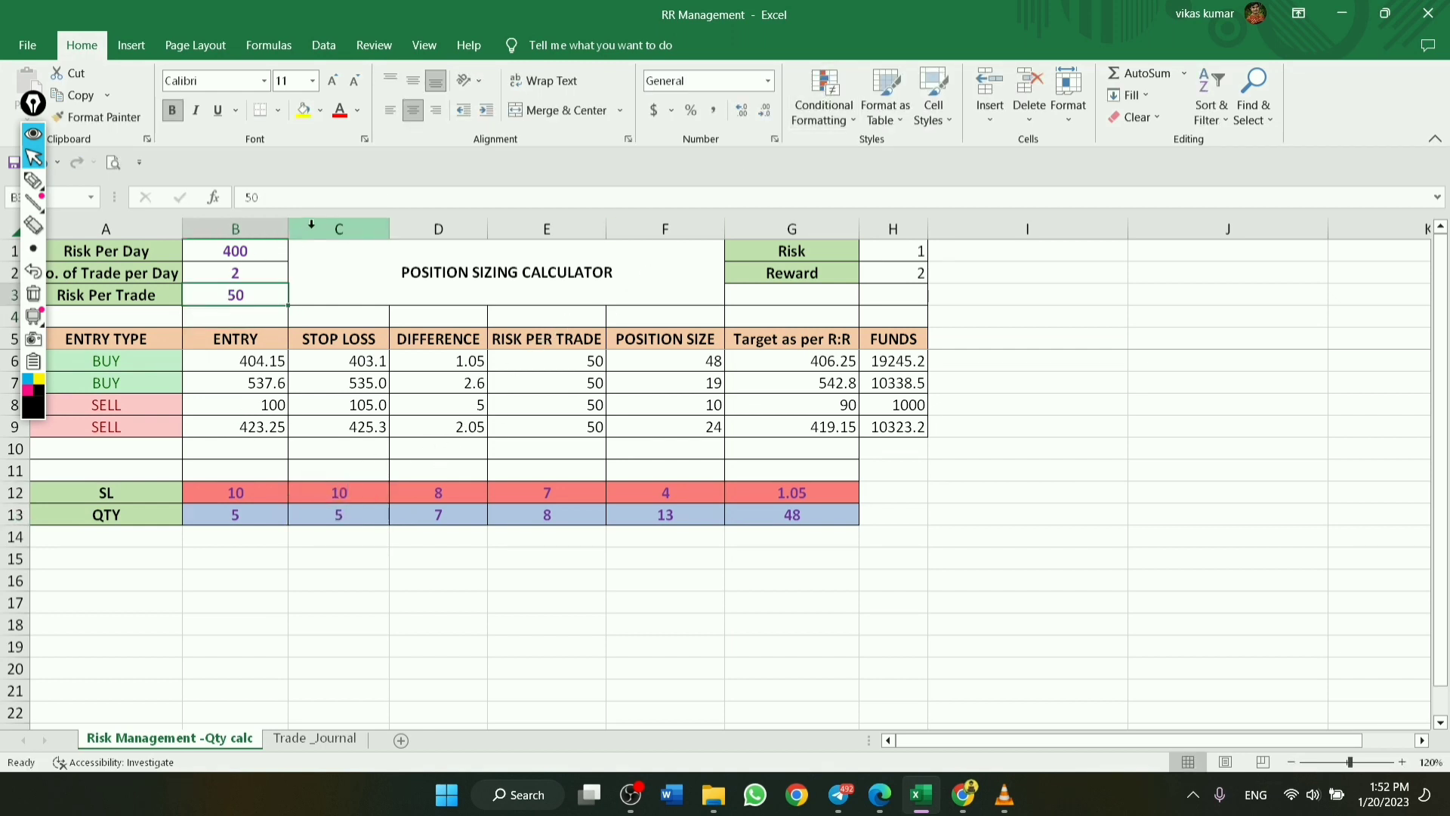
{"action": "type", "text": "200"}
{"action": "key", "text": "Return"}
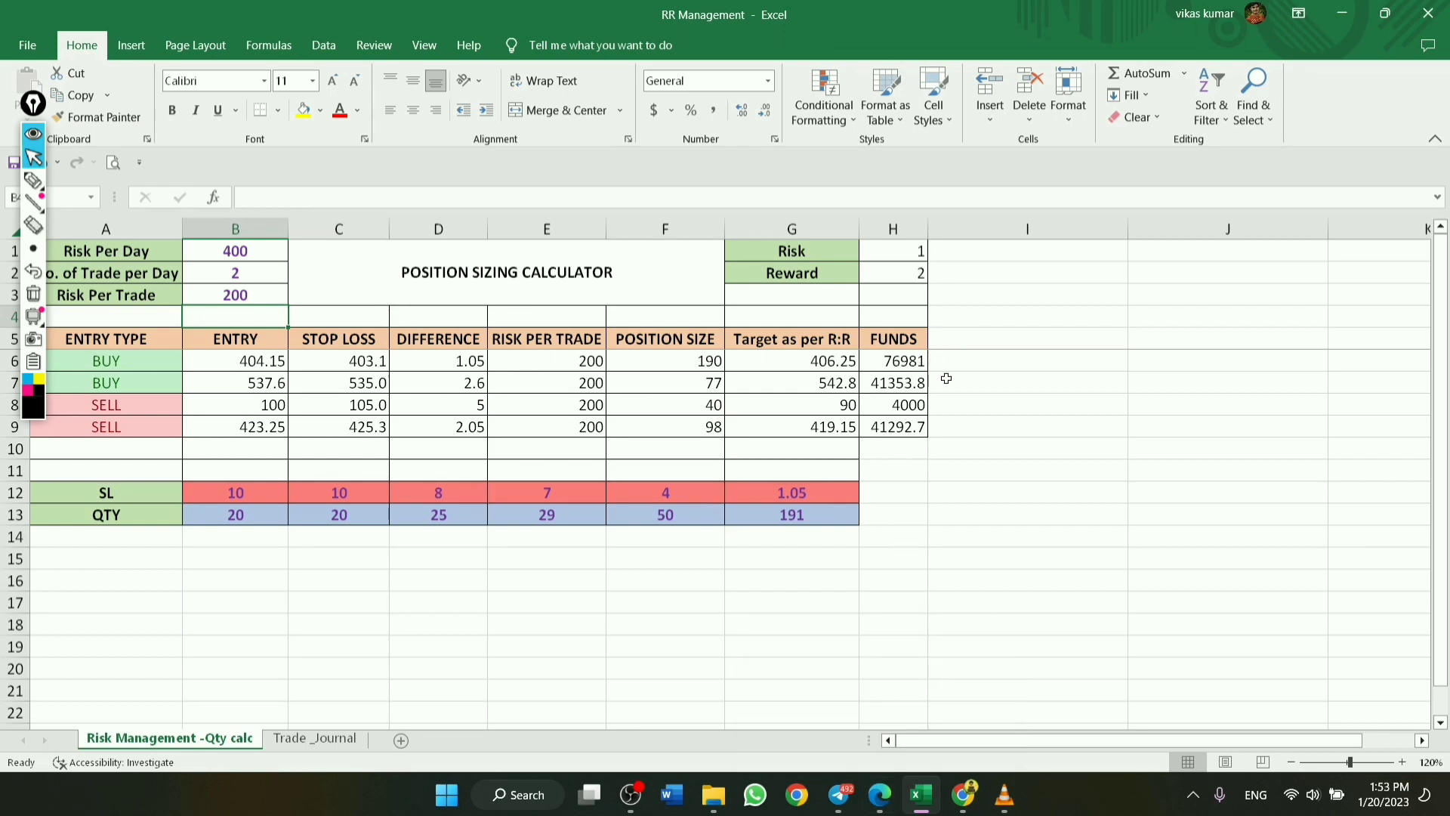
Draw a short position tool on the TATA MOTORS chart at the 11:20 candle
{"action": "left_click", "coordinate": [879, 794]}
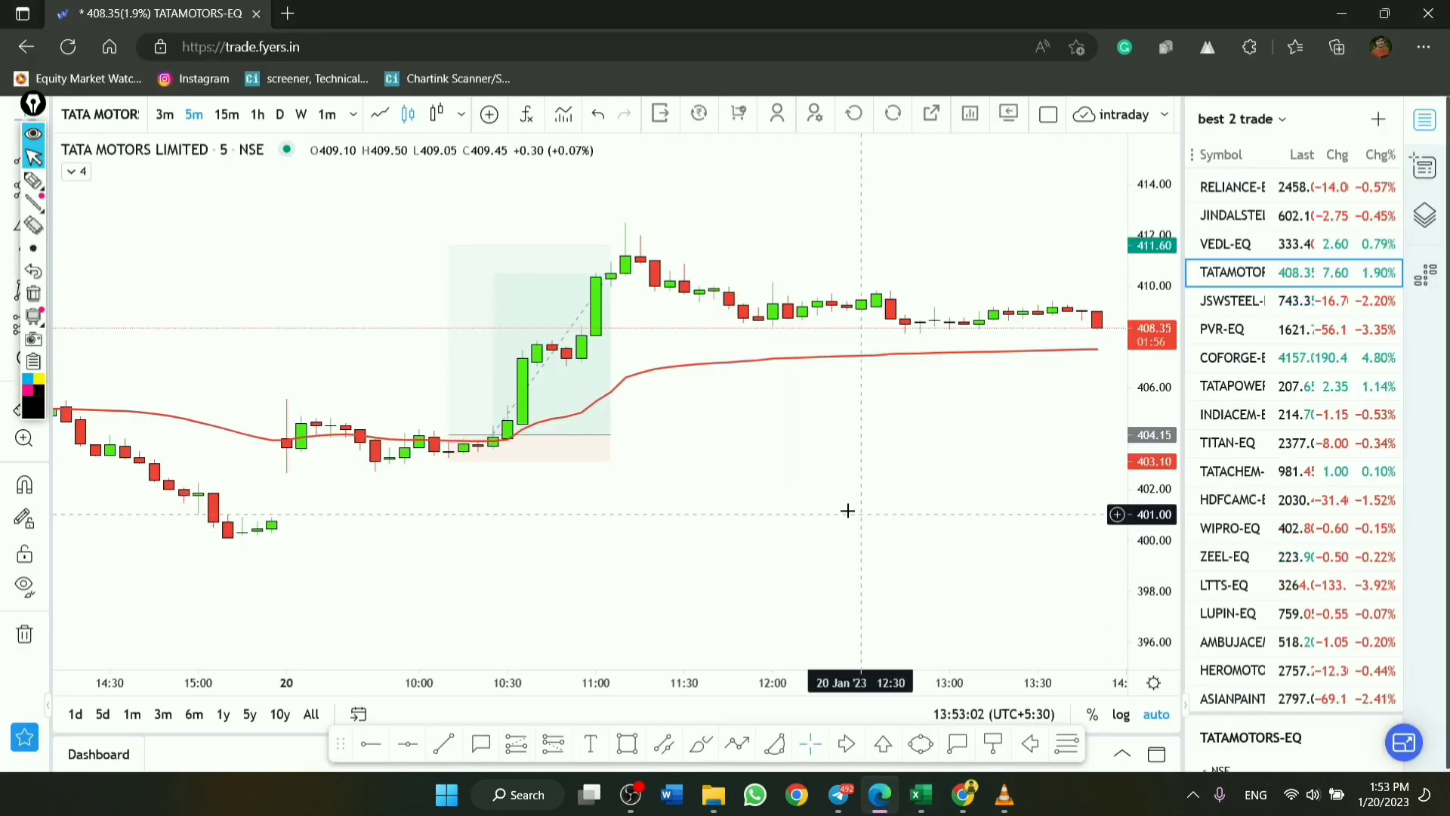
{"action": "scroll", "coordinate": [854, 495], "scroll_direction": "down", "scroll_amount": 1}
{"action": "scroll", "coordinate": [632, 450], "scroll_direction": "down", "scroll_amount": 1}
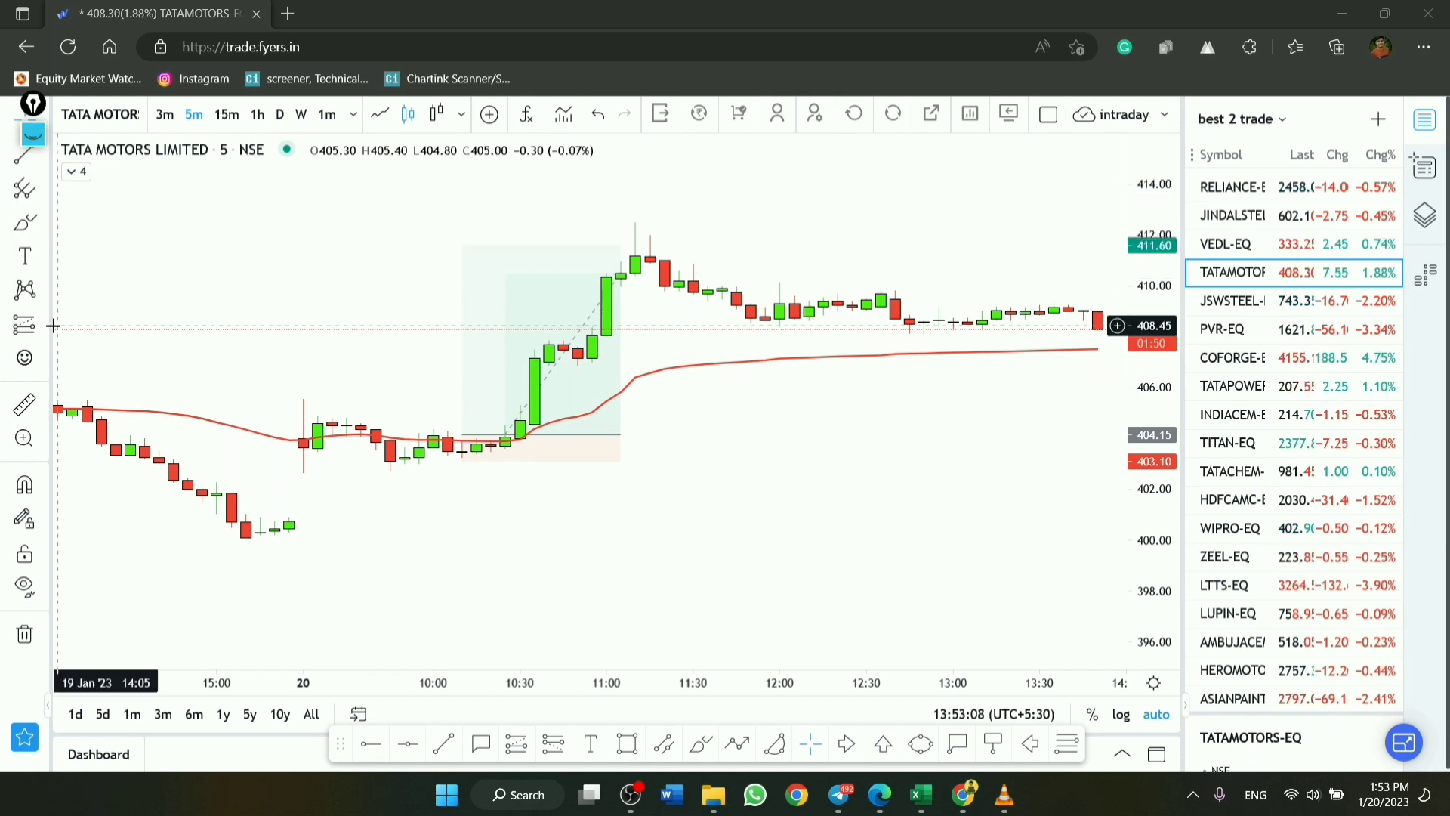
{"action": "left_click", "coordinate": [43, 326]}
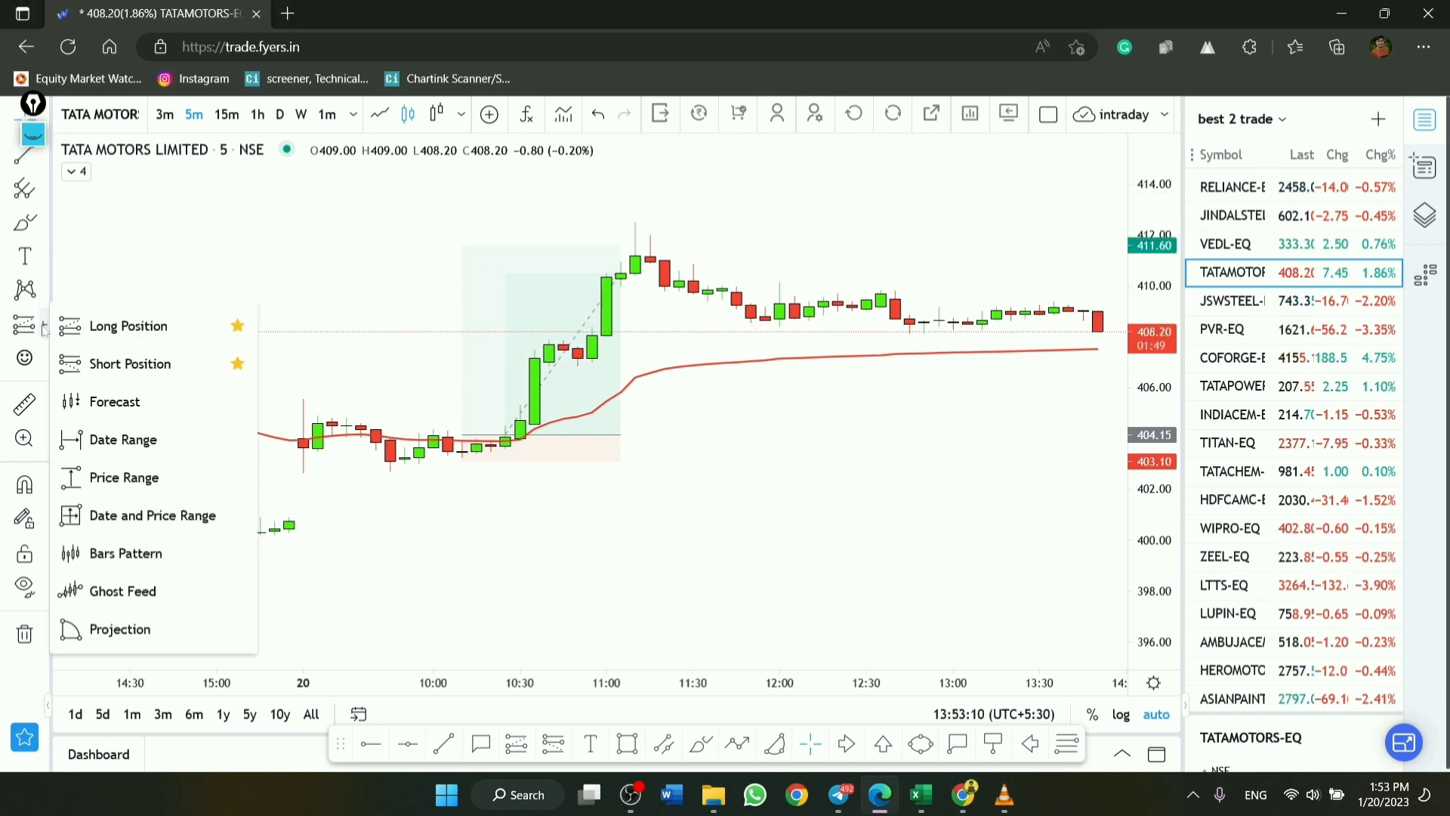
{"action": "left_click", "coordinate": [121, 365]}
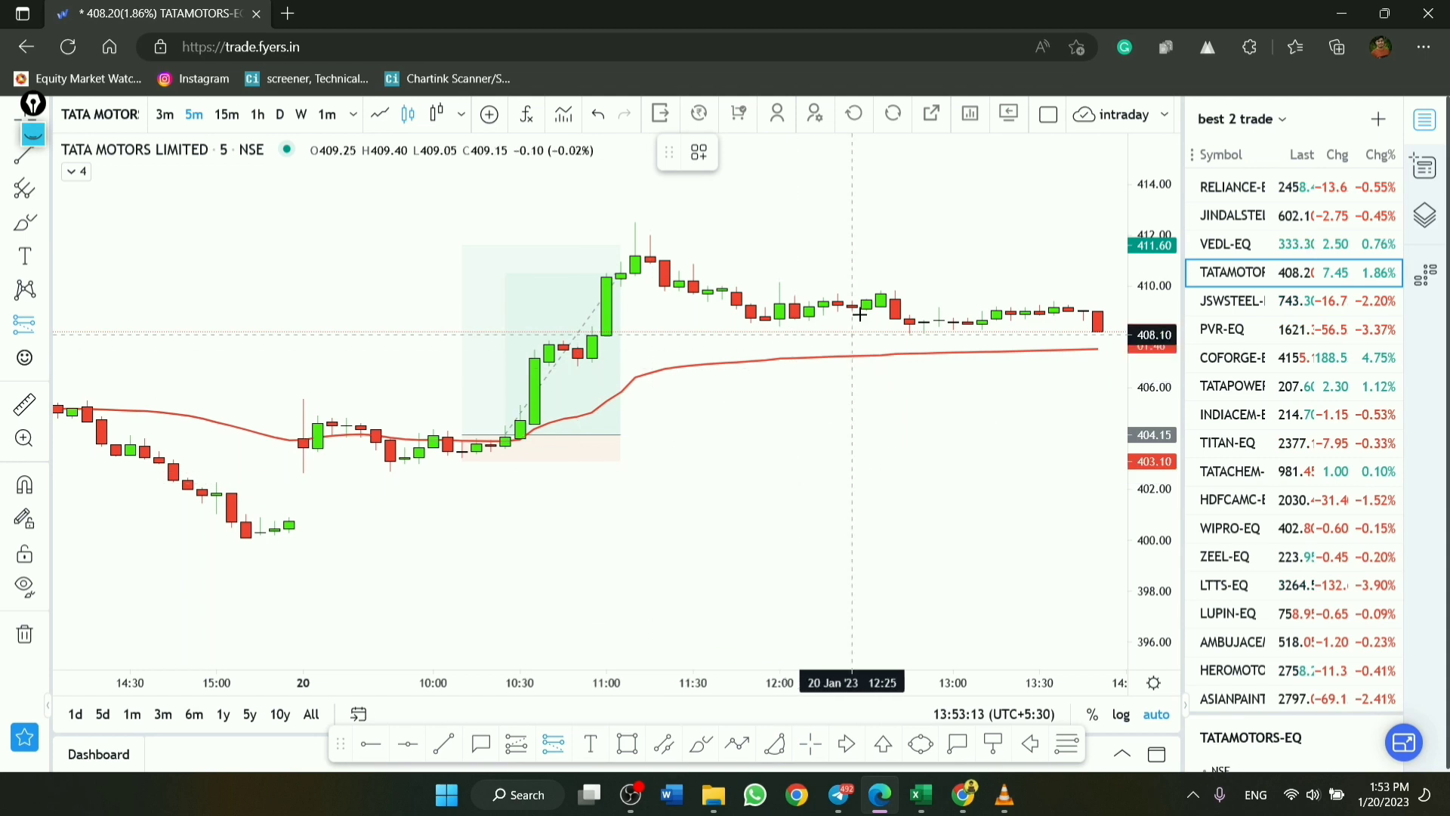
{"action": "left_click", "coordinate": [664, 263]}
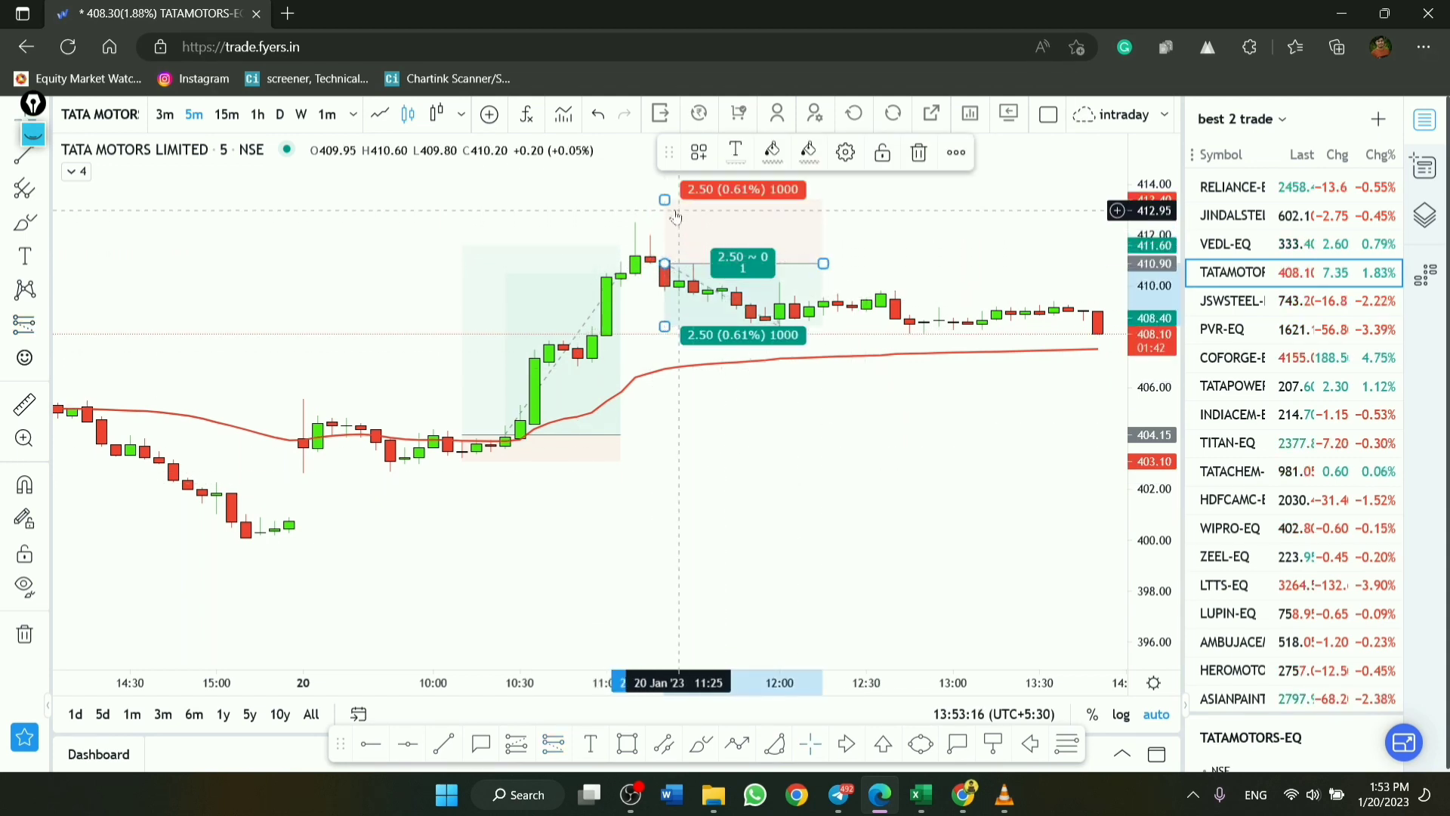
Set the short position's stop to 1.15 points and target to 2.30 points for a 2:1 ratio
{"action": "left_click_drag", "start_coordinate": [664, 199], "coordinate": [662, 235]}
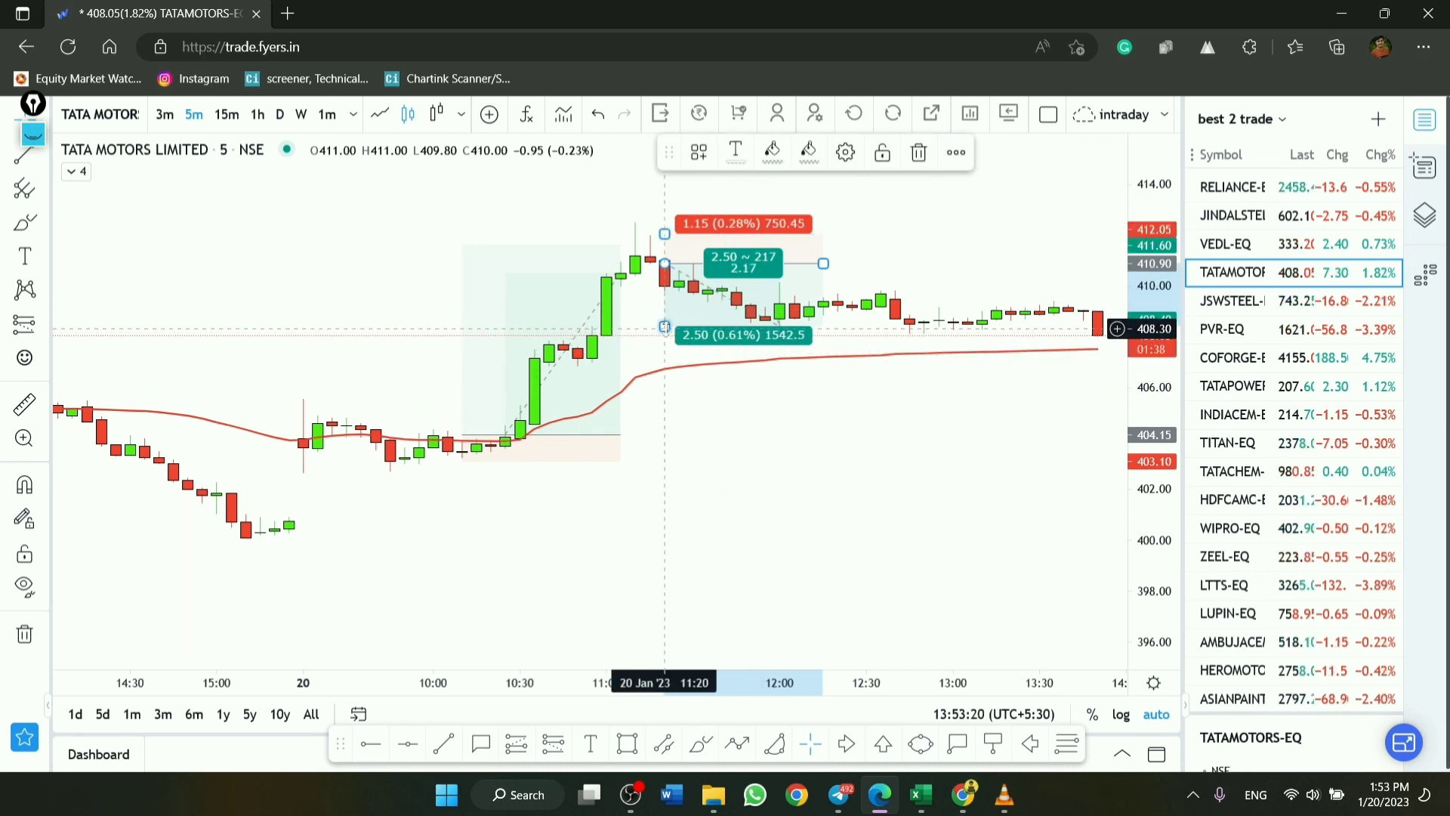
{"action": "left_click_drag", "start_coordinate": [665, 326], "coordinate": [664, 322]}
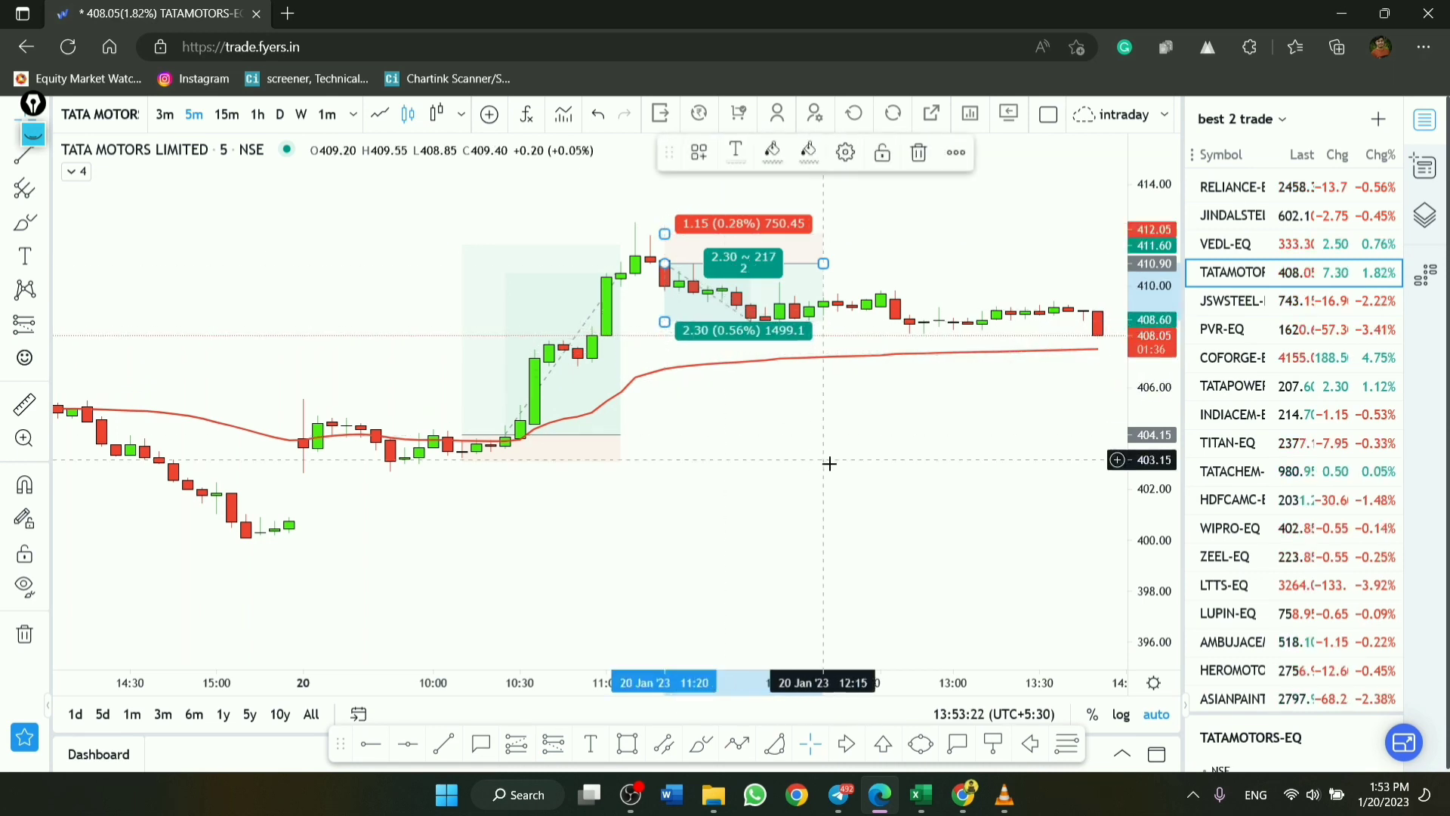
{"action": "left_click_drag", "start_coordinate": [829, 463], "coordinate": [776, 504]}
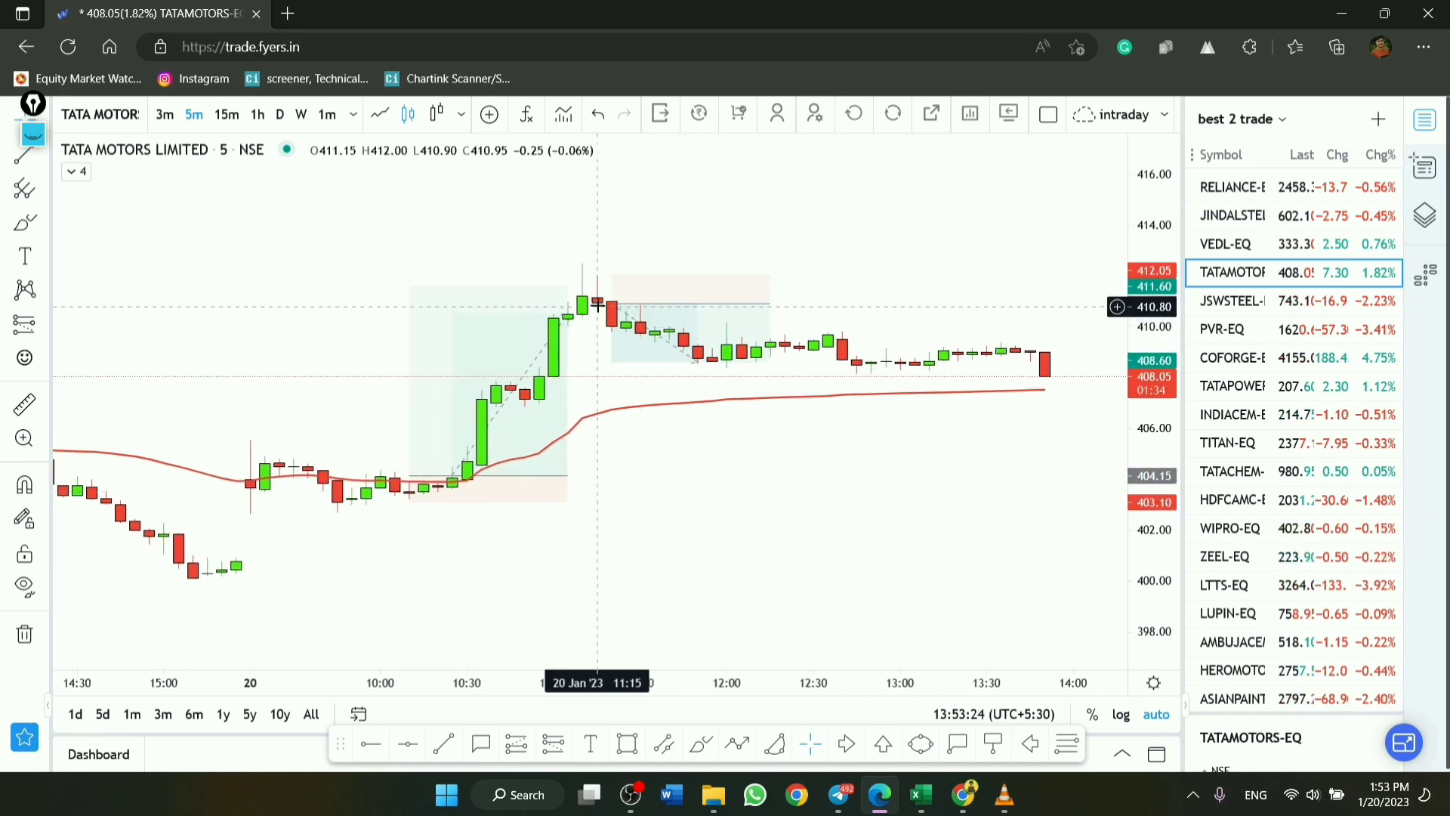
{"action": "left_click", "coordinate": [613, 304]}
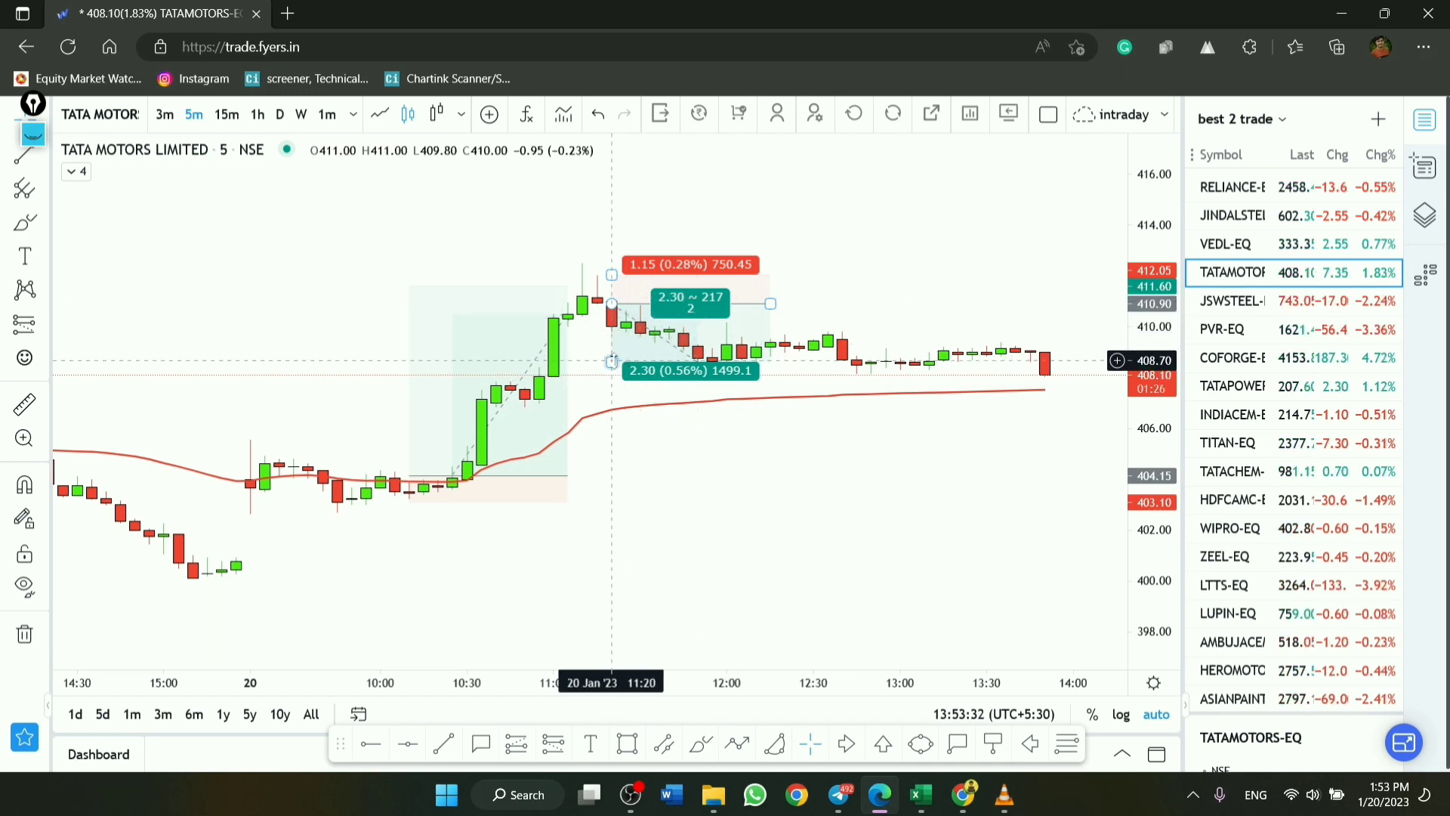
{"action": "left_click_drag", "start_coordinate": [612, 362], "coordinate": [619, 362]}
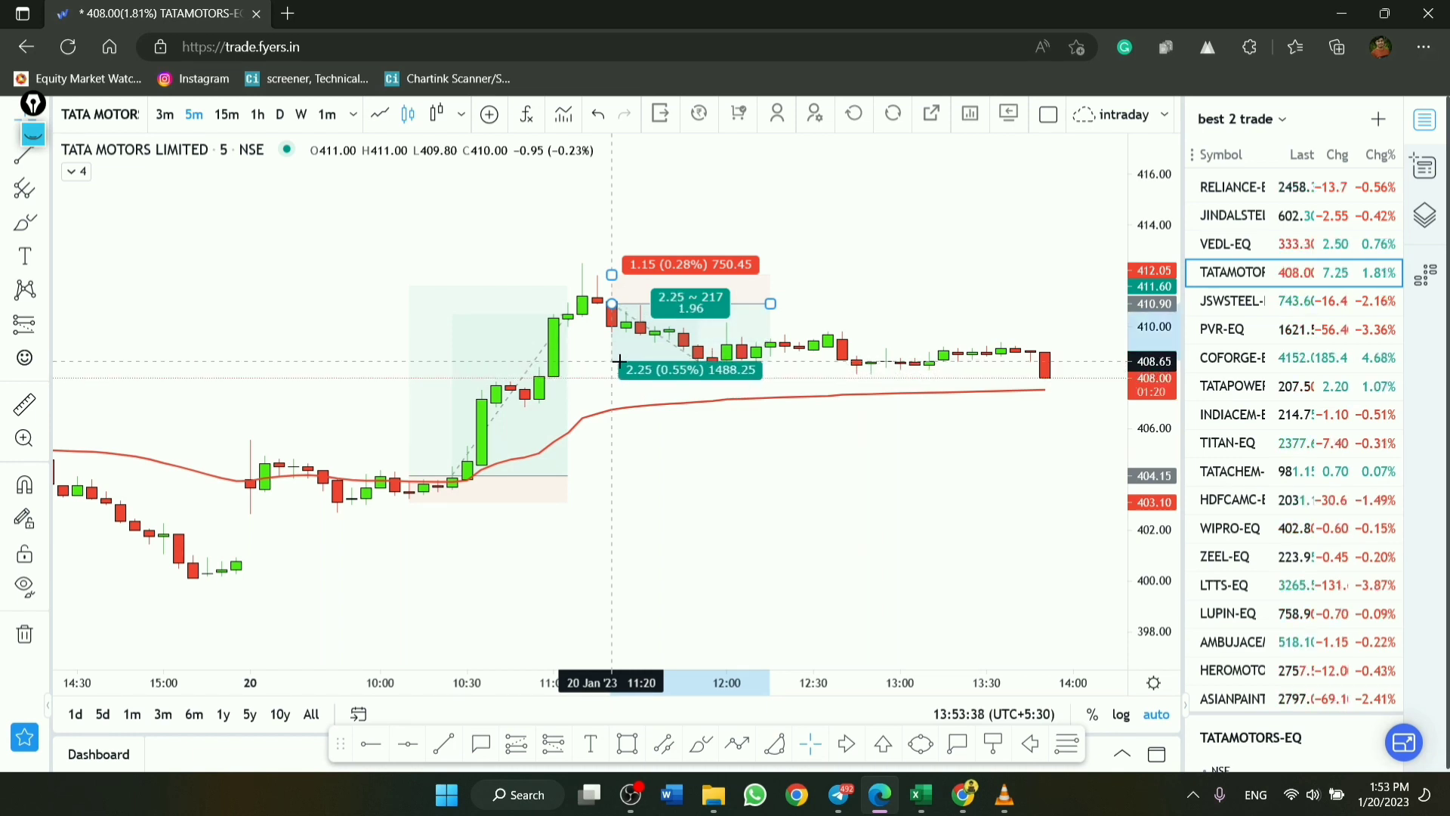
{"action": "left_click_drag", "start_coordinate": [618, 362], "coordinate": [618, 364]}
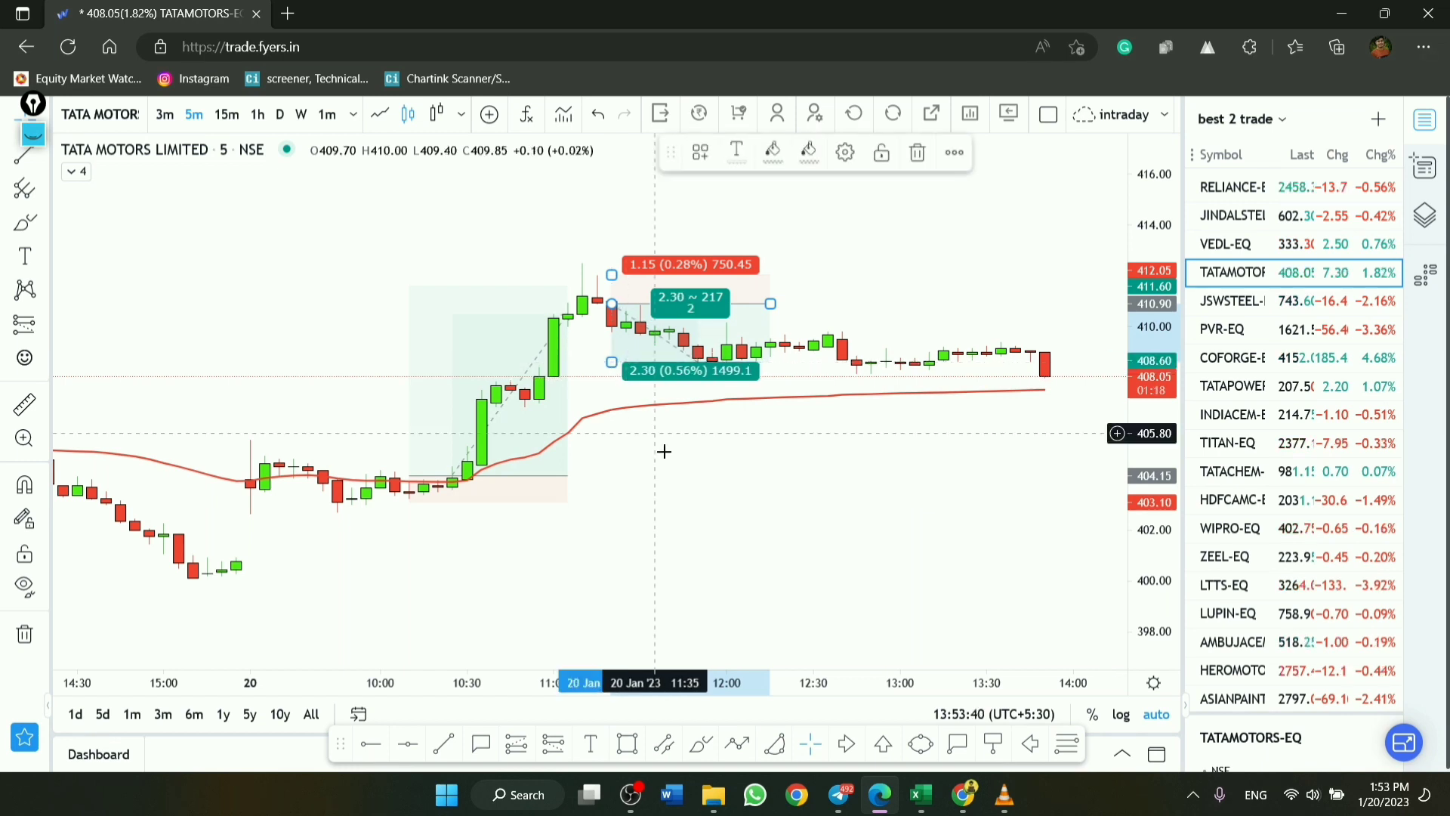
{"action": "left_click", "coordinate": [663, 451]}
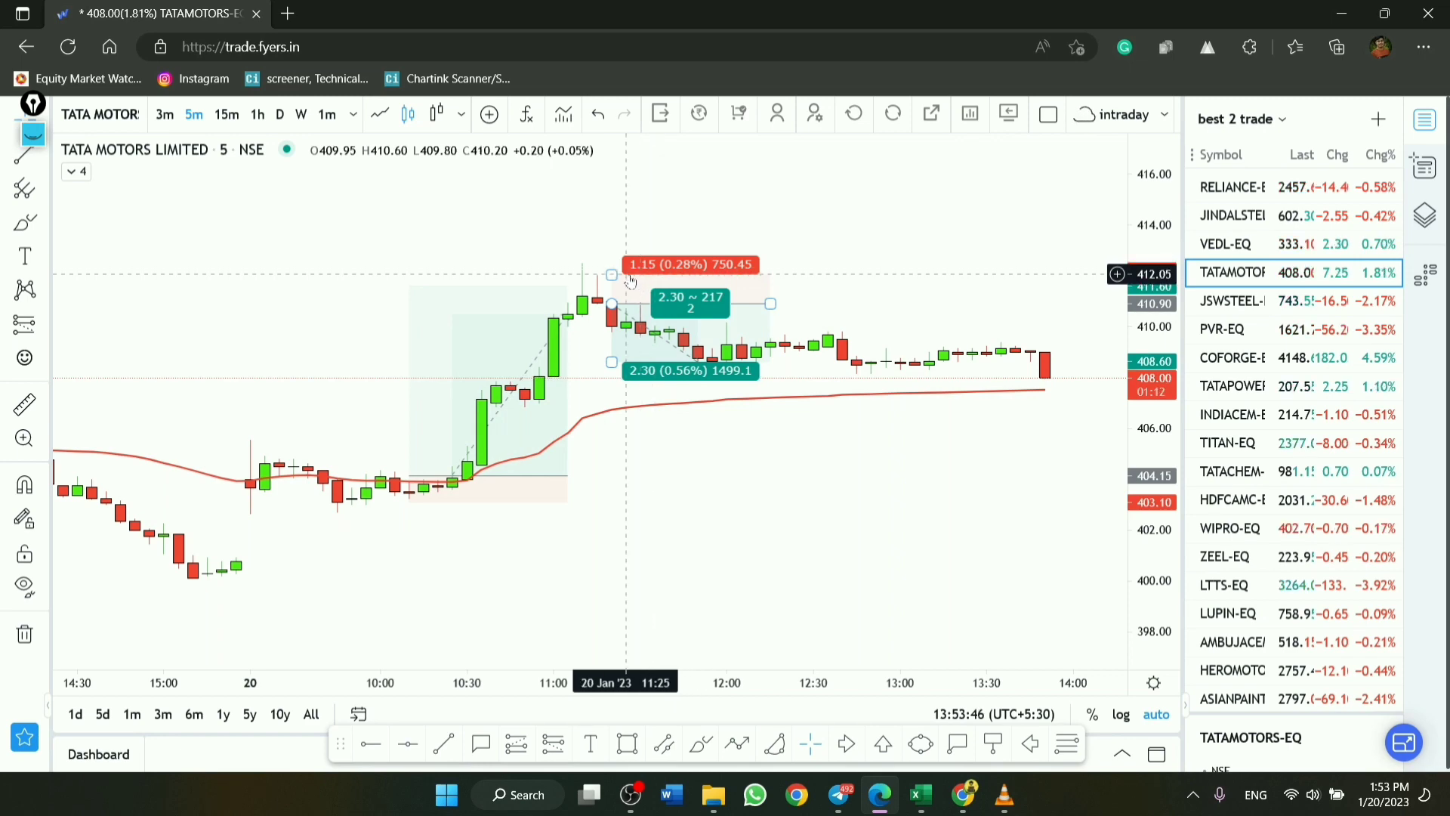
Enter a 1.15 stop loss in G12, sizing 174 shares, then return to the Fyers chart
{"action": "left_click", "coordinate": [922, 794]}
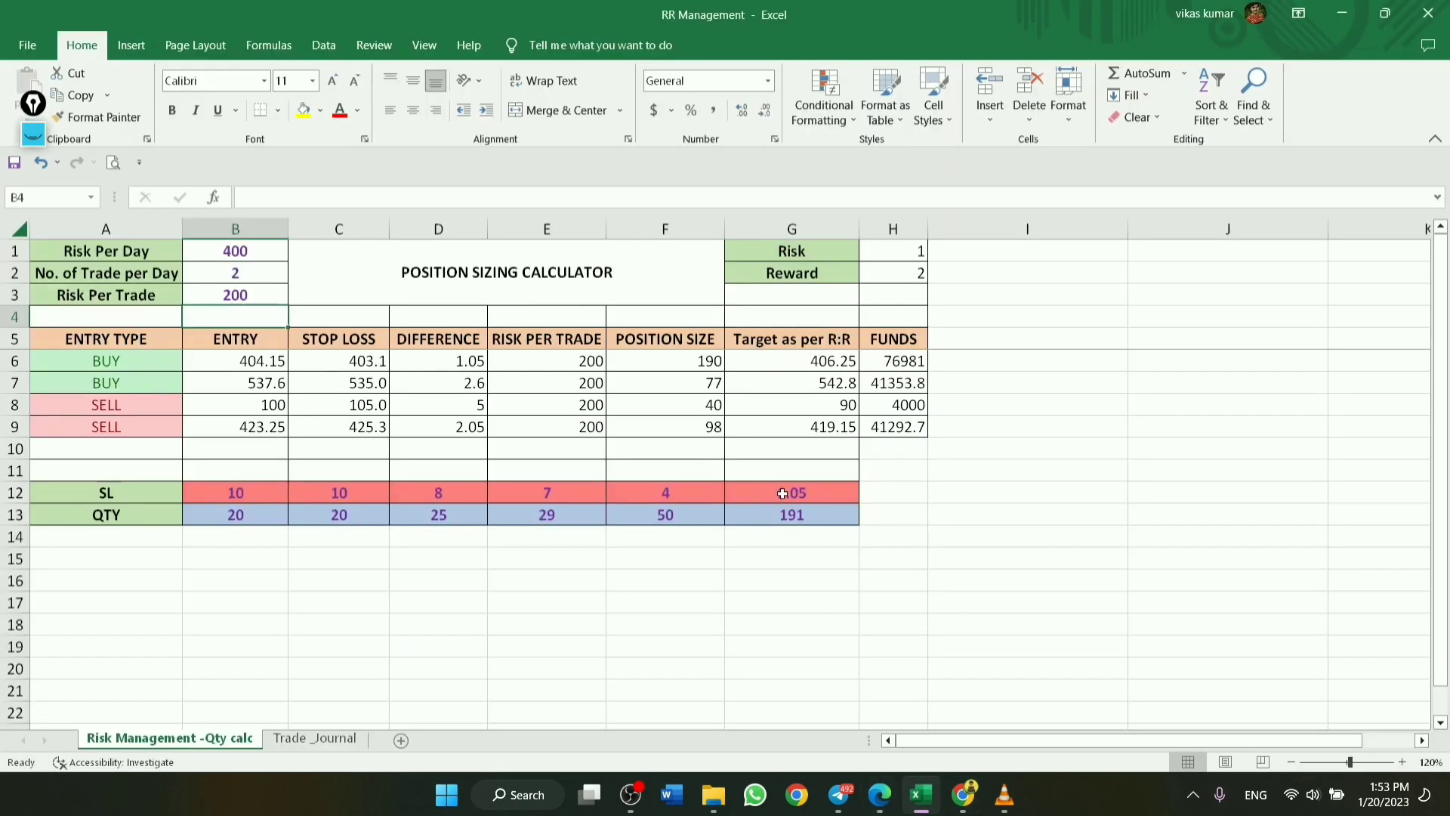
{"action": "left_click", "coordinate": [782, 493]}
{"action": "type", "text": "1"}
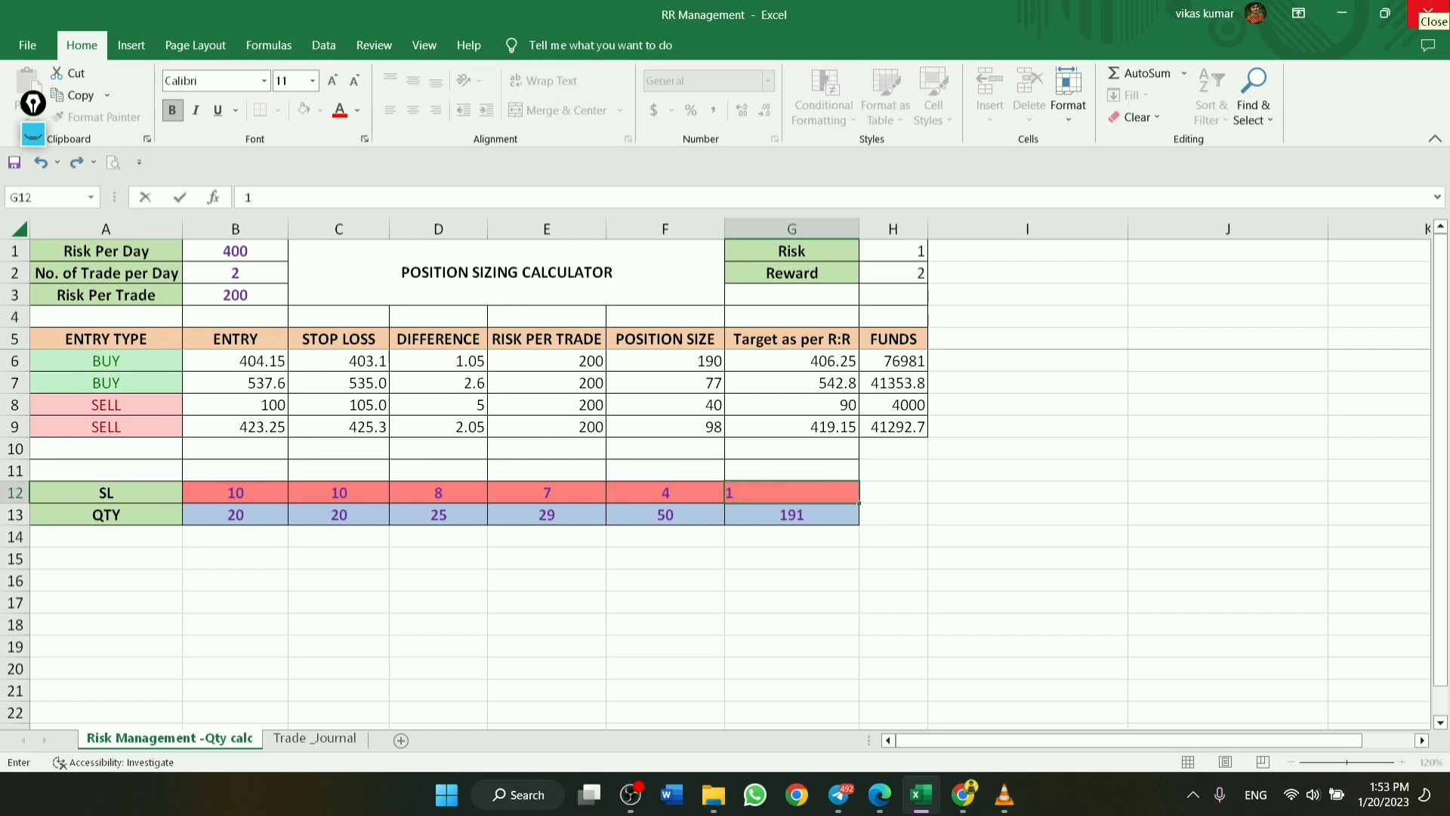
{"action": "type", "text": ".15"}
{"action": "key", "text": "Return"}
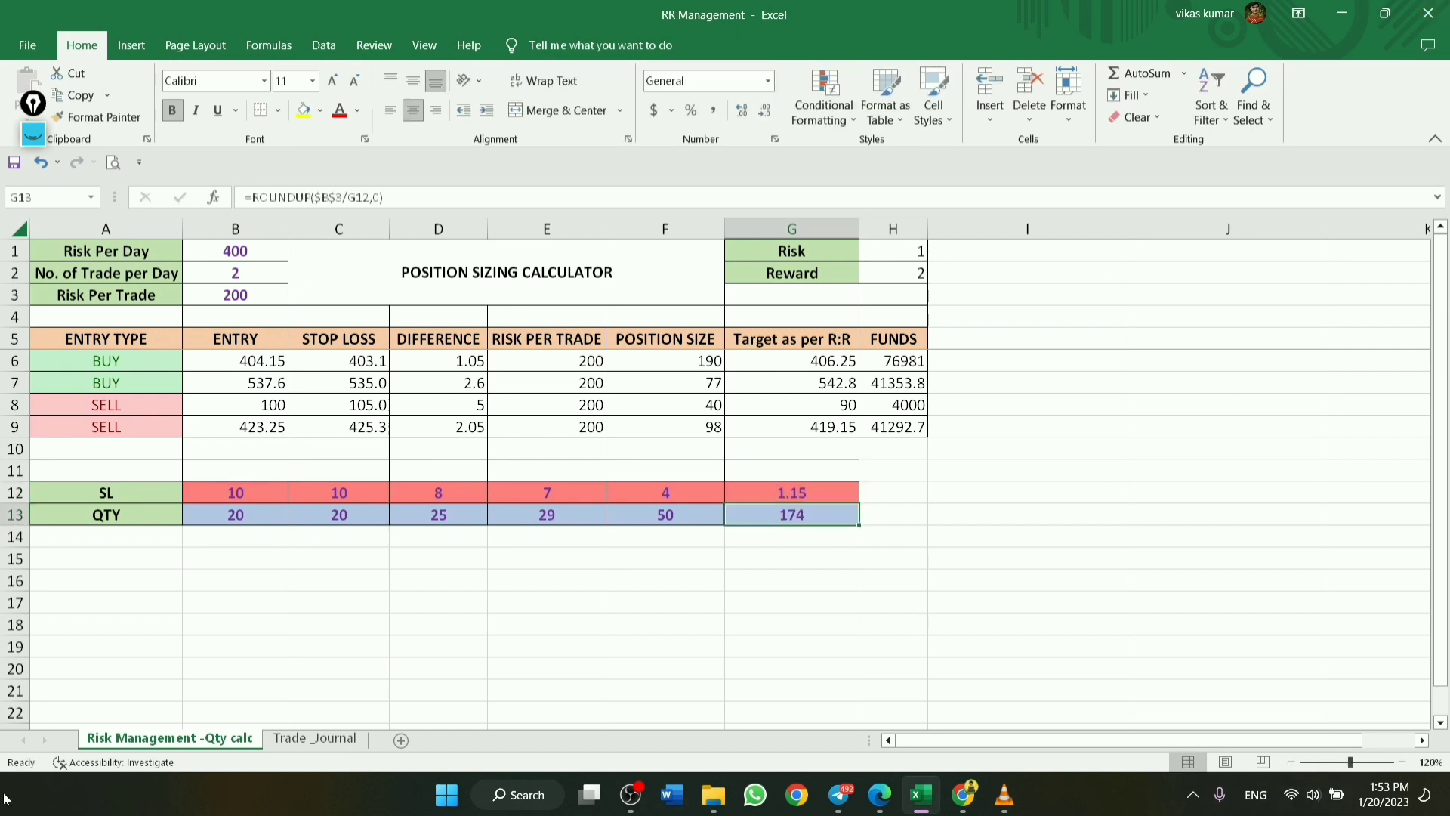
{"action": "left_click", "coordinate": [879, 795]}
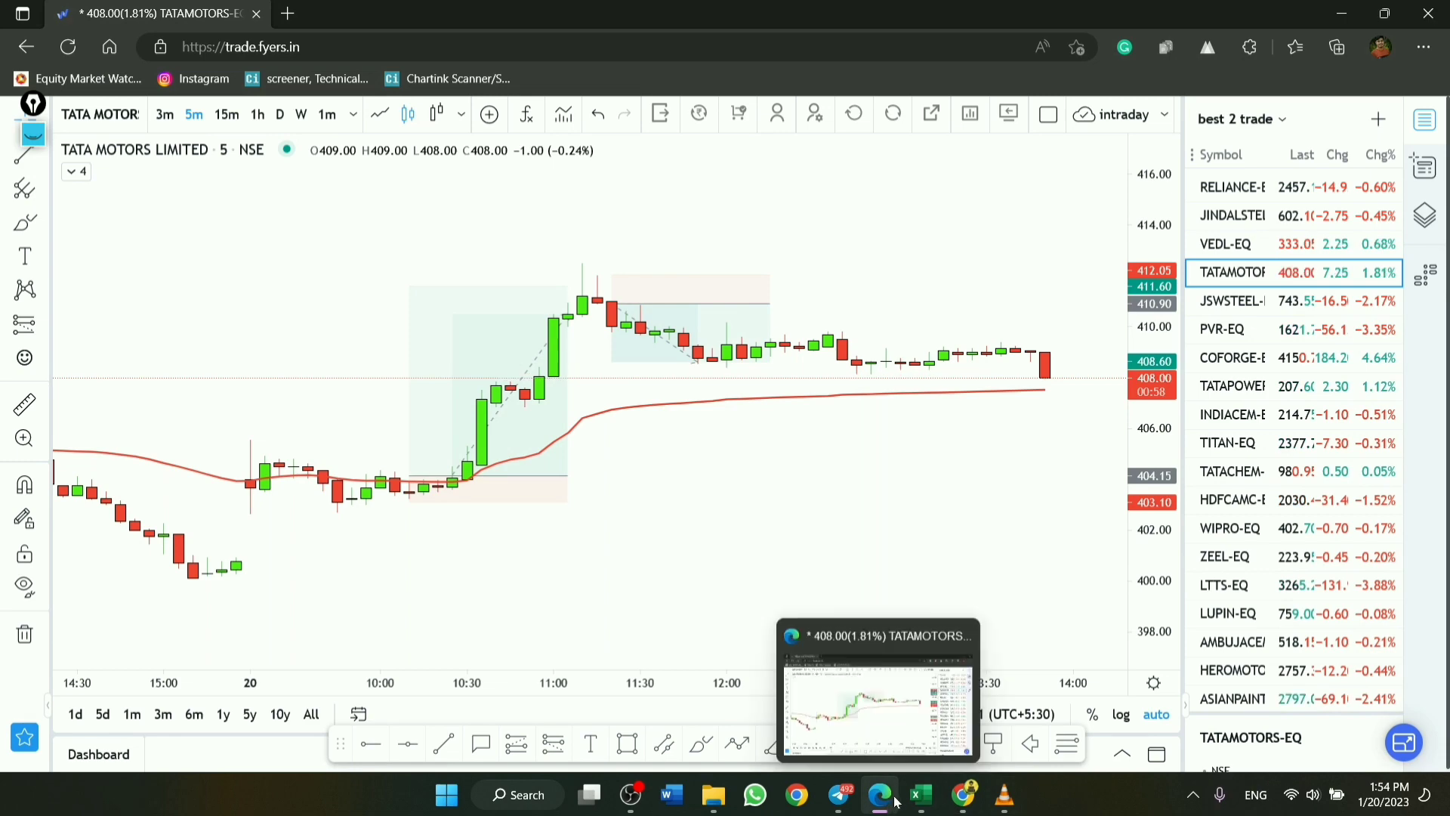
{"action": "left_click", "coordinate": [917, 799]}
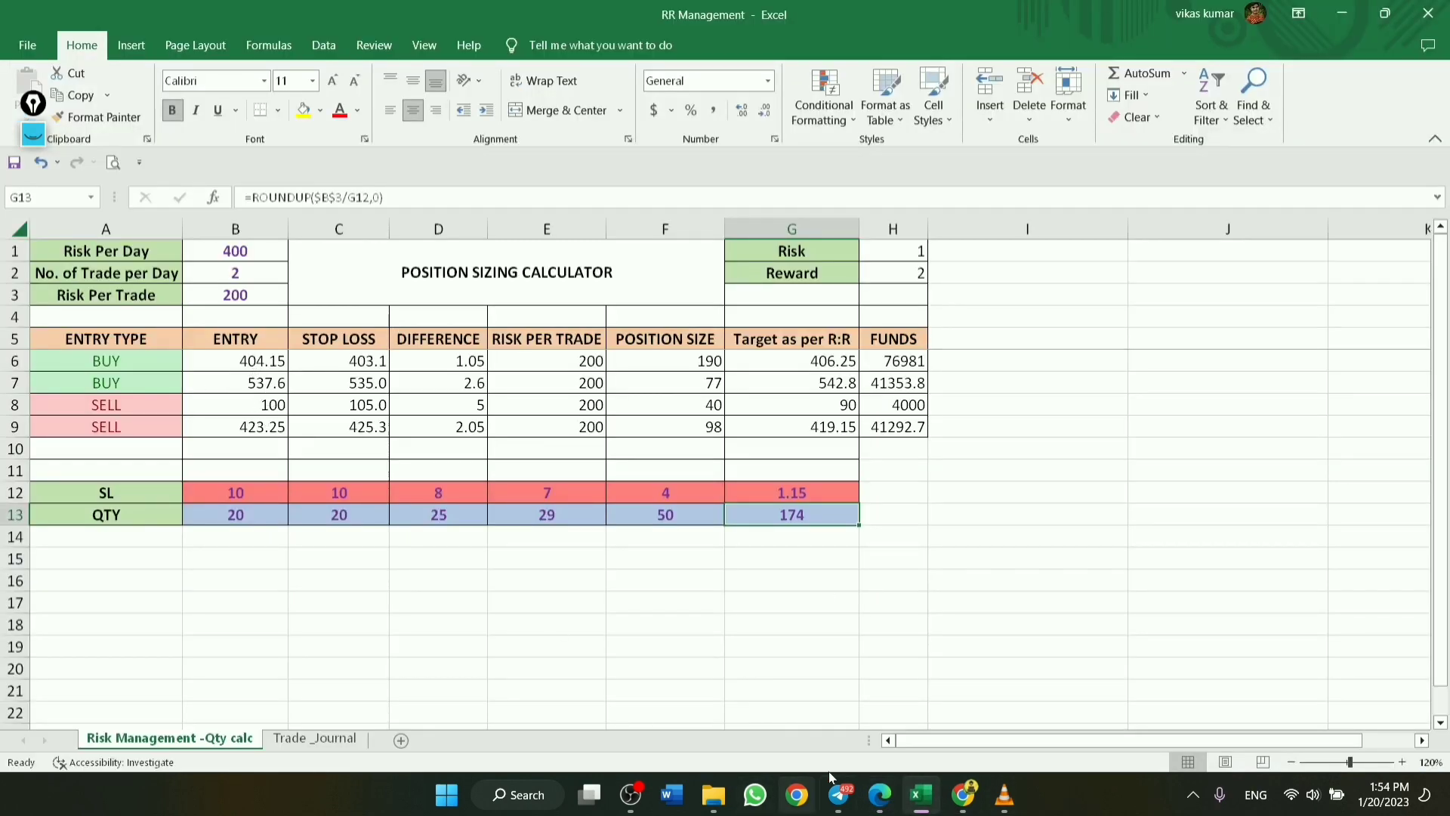
{"action": "left_click", "coordinate": [880, 794]}
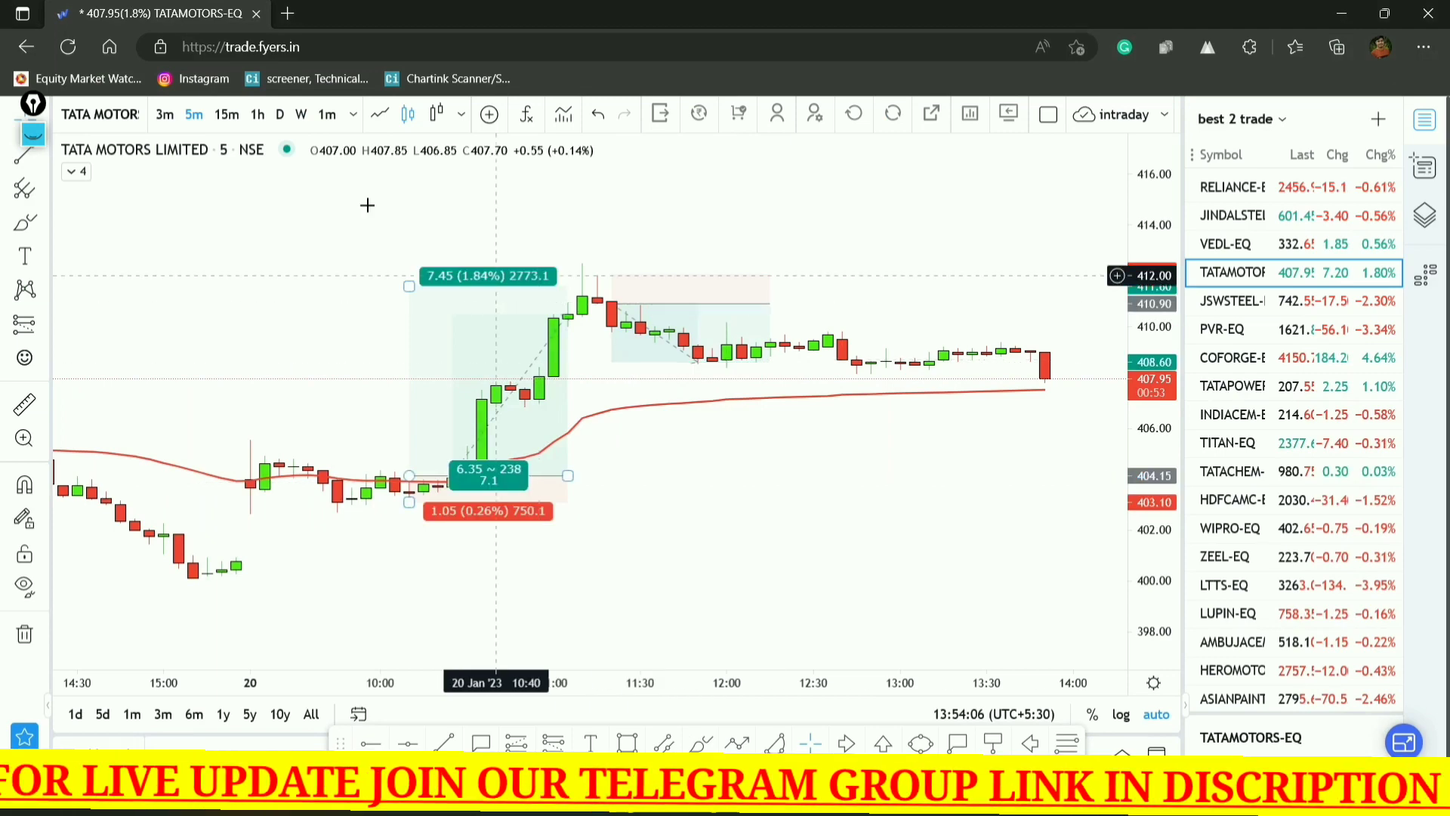
Switch TATA MOTORS to daily candles and draw a horizontal support line at 390.65
{"action": "left_click", "coordinate": [279, 114]}
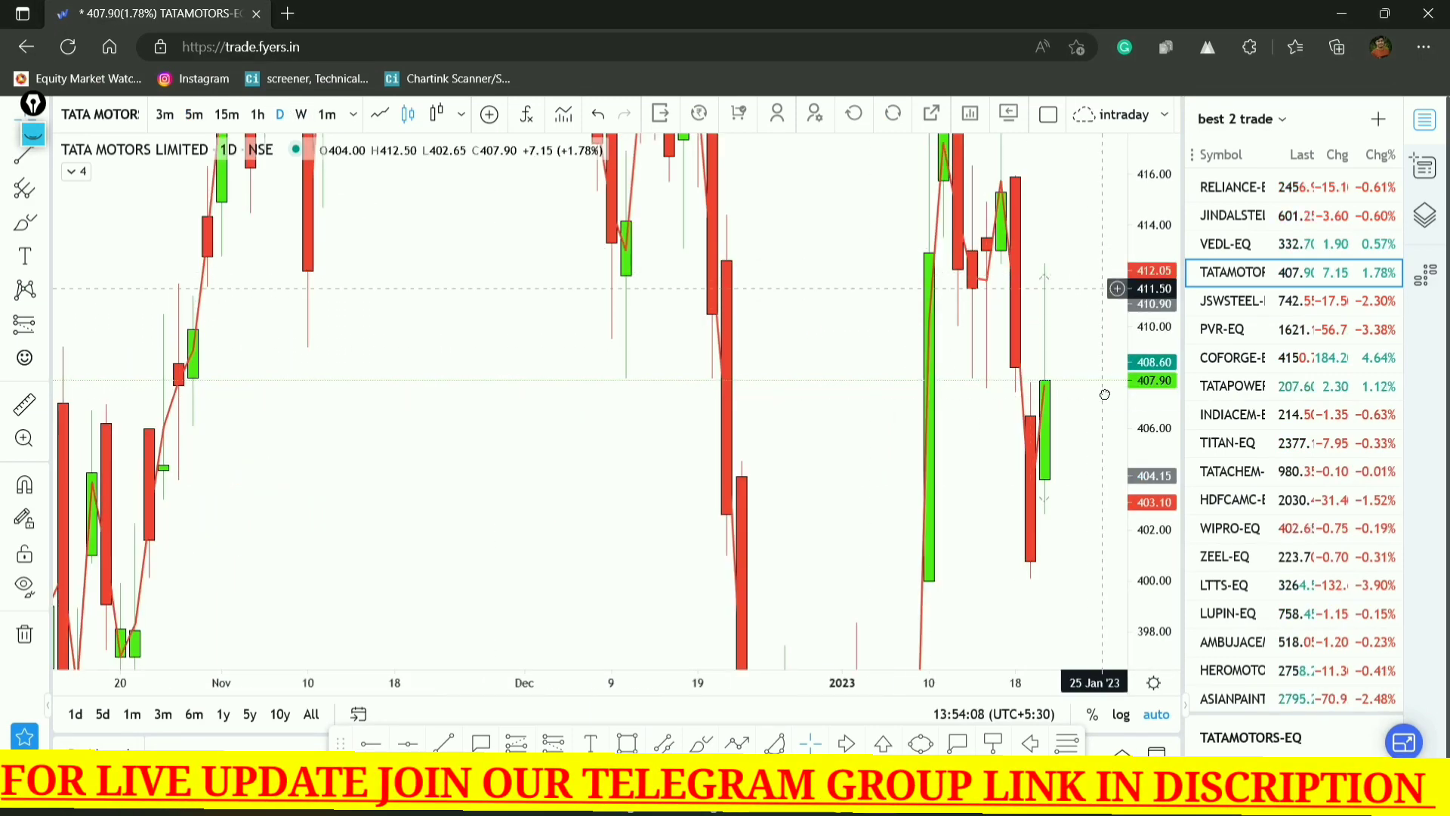
{"action": "left_click_drag", "start_coordinate": [1037, 313], "coordinate": [1002, 598]}
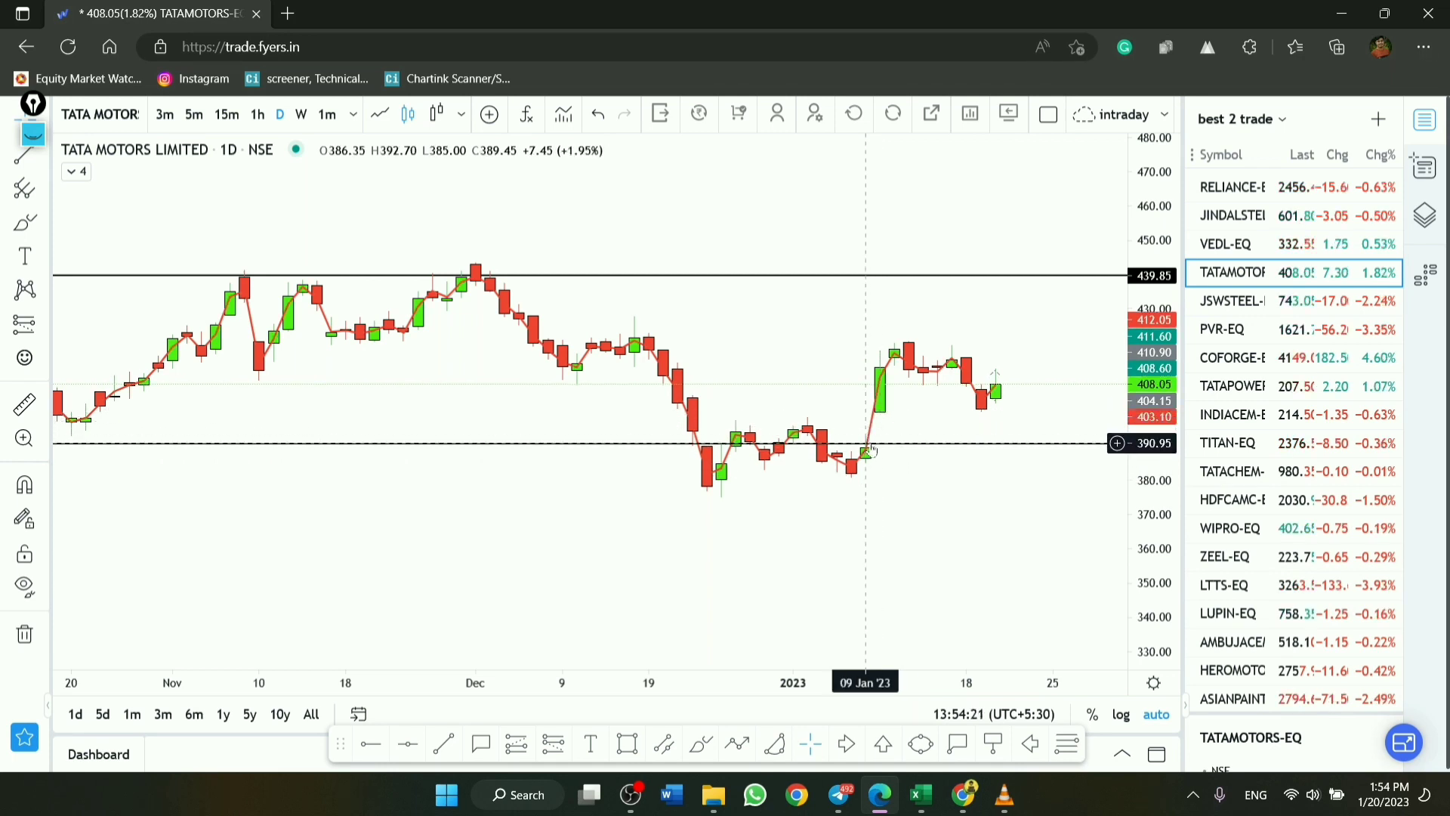
{"action": "left_click", "coordinate": [869, 444]}
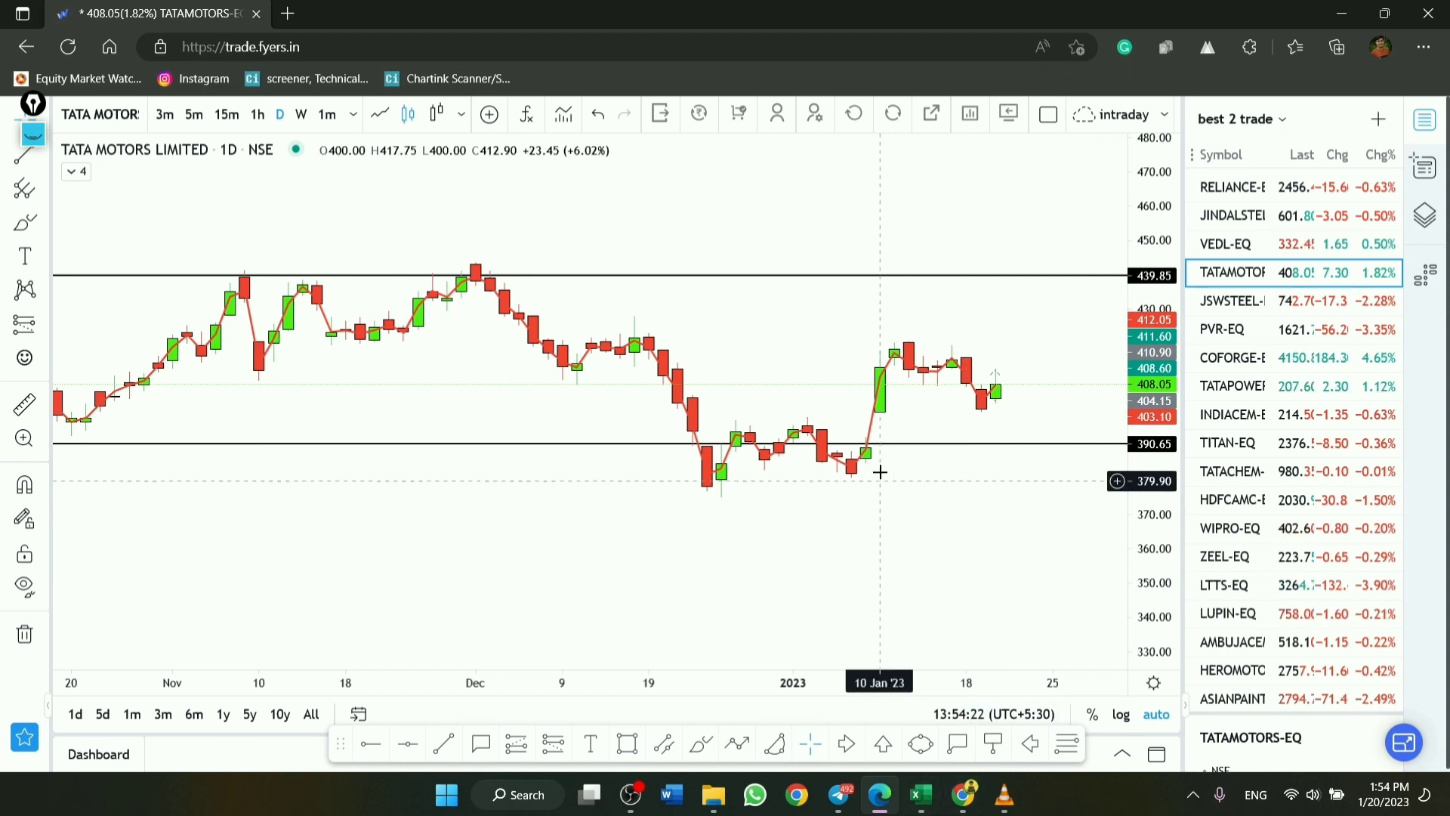
Set the first BUY trade to entry 390 in B6 and stop loss 381 in C6
{"action": "left_click", "coordinate": [920, 794]}
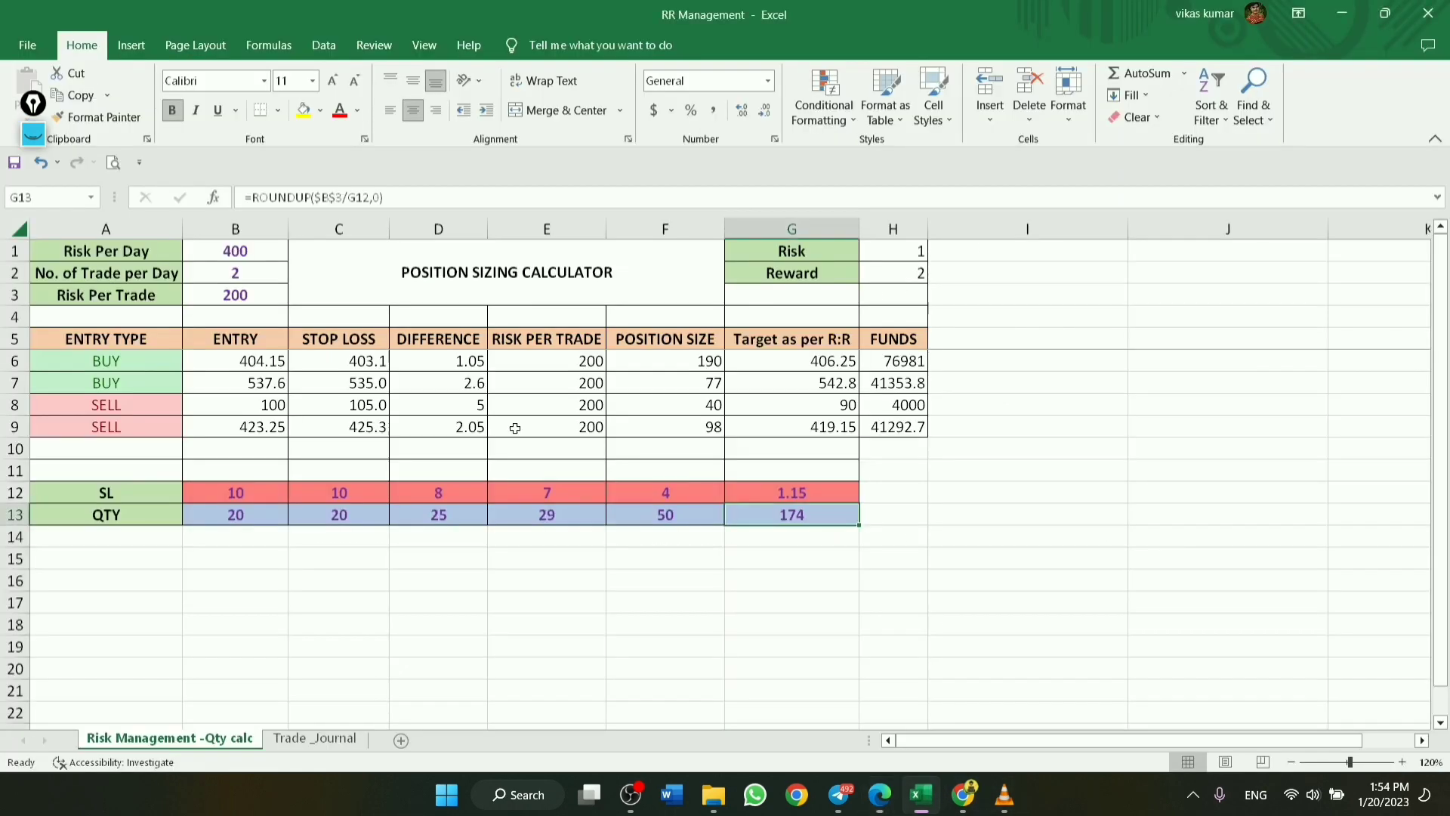
{"action": "left_click", "coordinate": [276, 362]}
{"action": "type", "text": "3"}
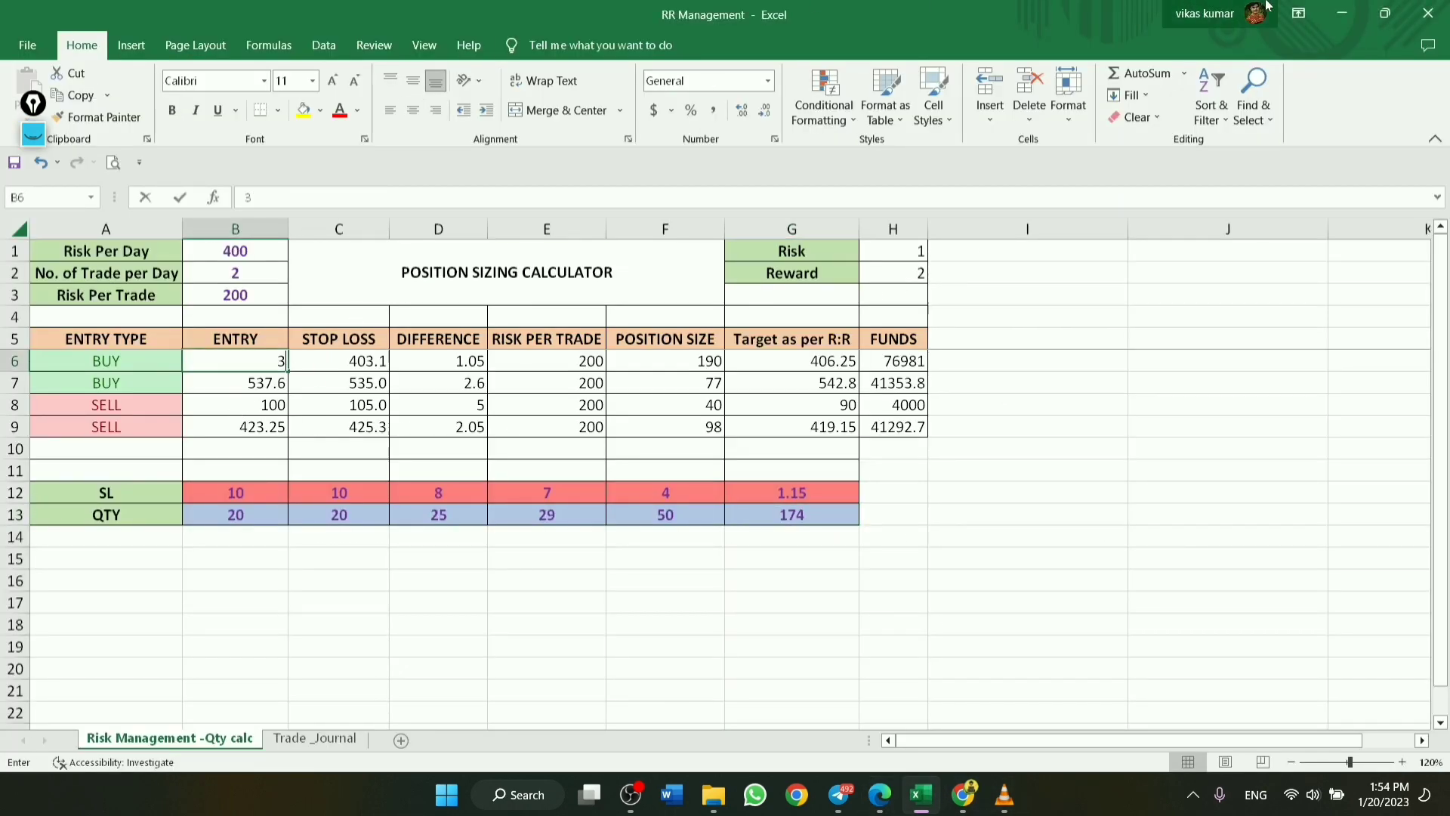
{"action": "type", "text": "90"}
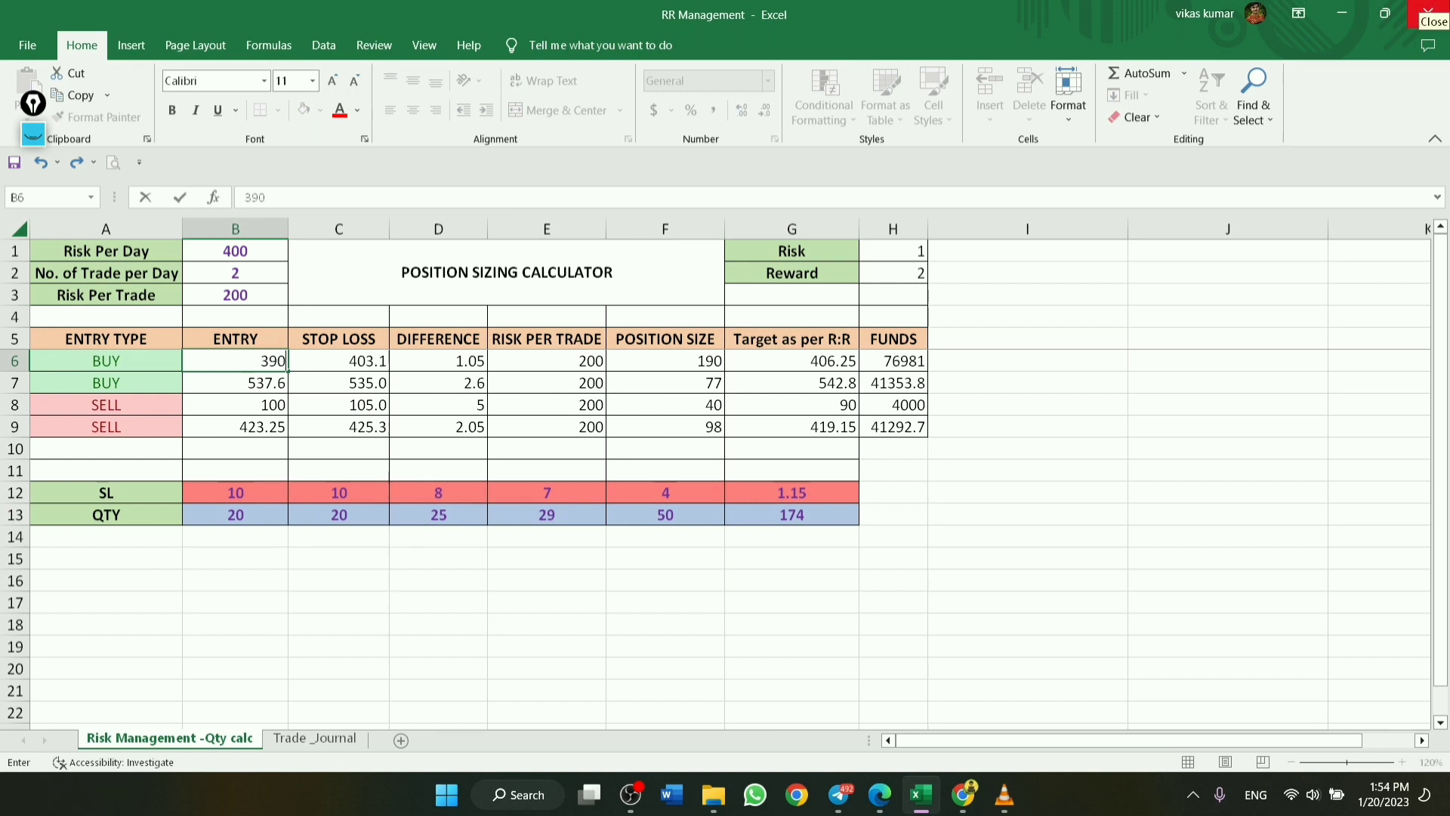
{"action": "key", "text": "Tab"}
{"action": "type", "text": "981"}
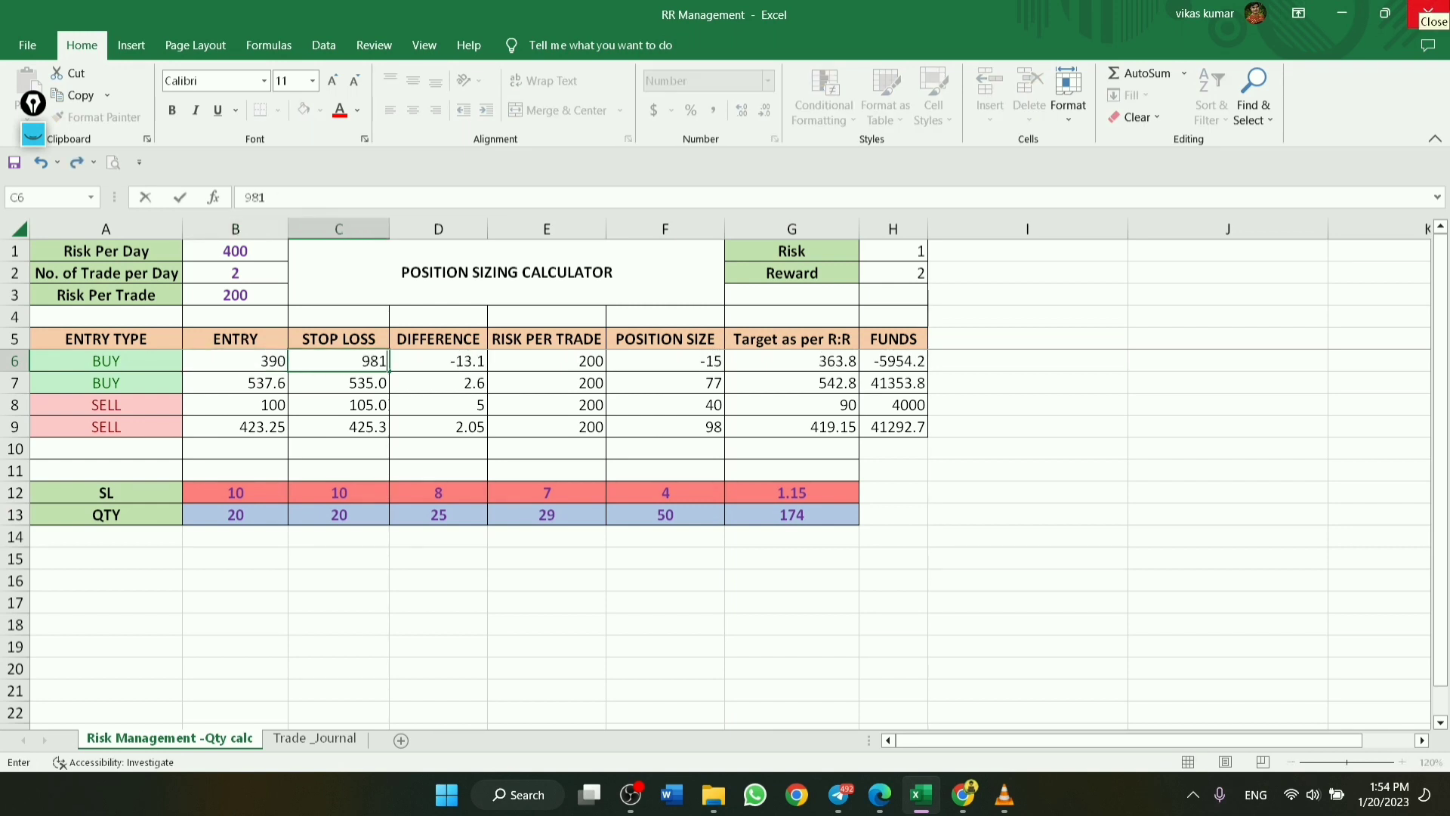
{"action": "key", "text": "BackSpace"}
{"action": "key", "text": "BackSpace"}
{"action": "key", "text": "BackSpace"}
{"action": "type", "text": "3"}
{"action": "type", "text": "81"}
{"action": "key", "text": "Return"}
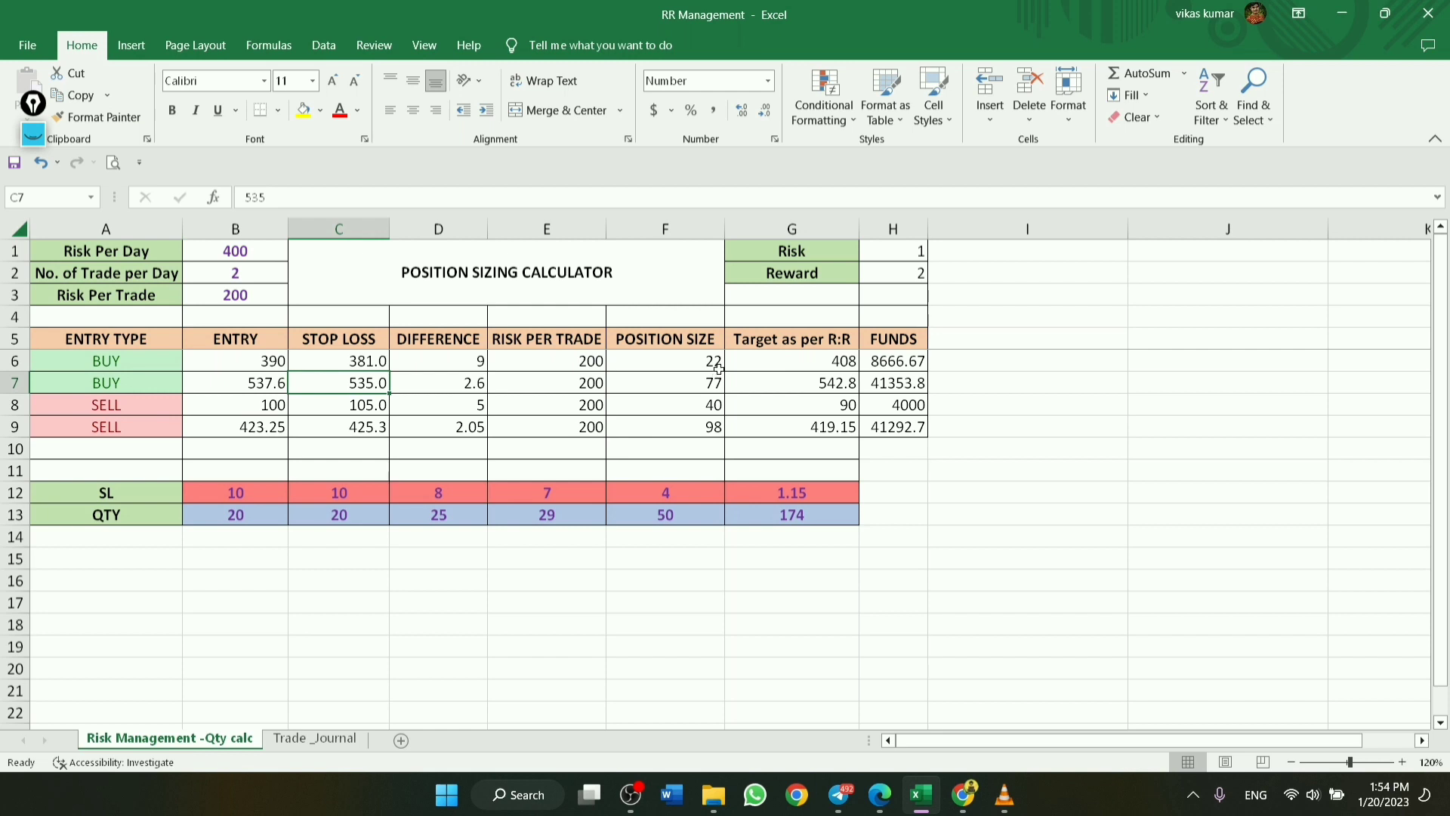
Set the reward ratio in H2 to 3, then bring up the CASH TRADER YouTube channel page
{"action": "left_click", "coordinate": [896, 273]}
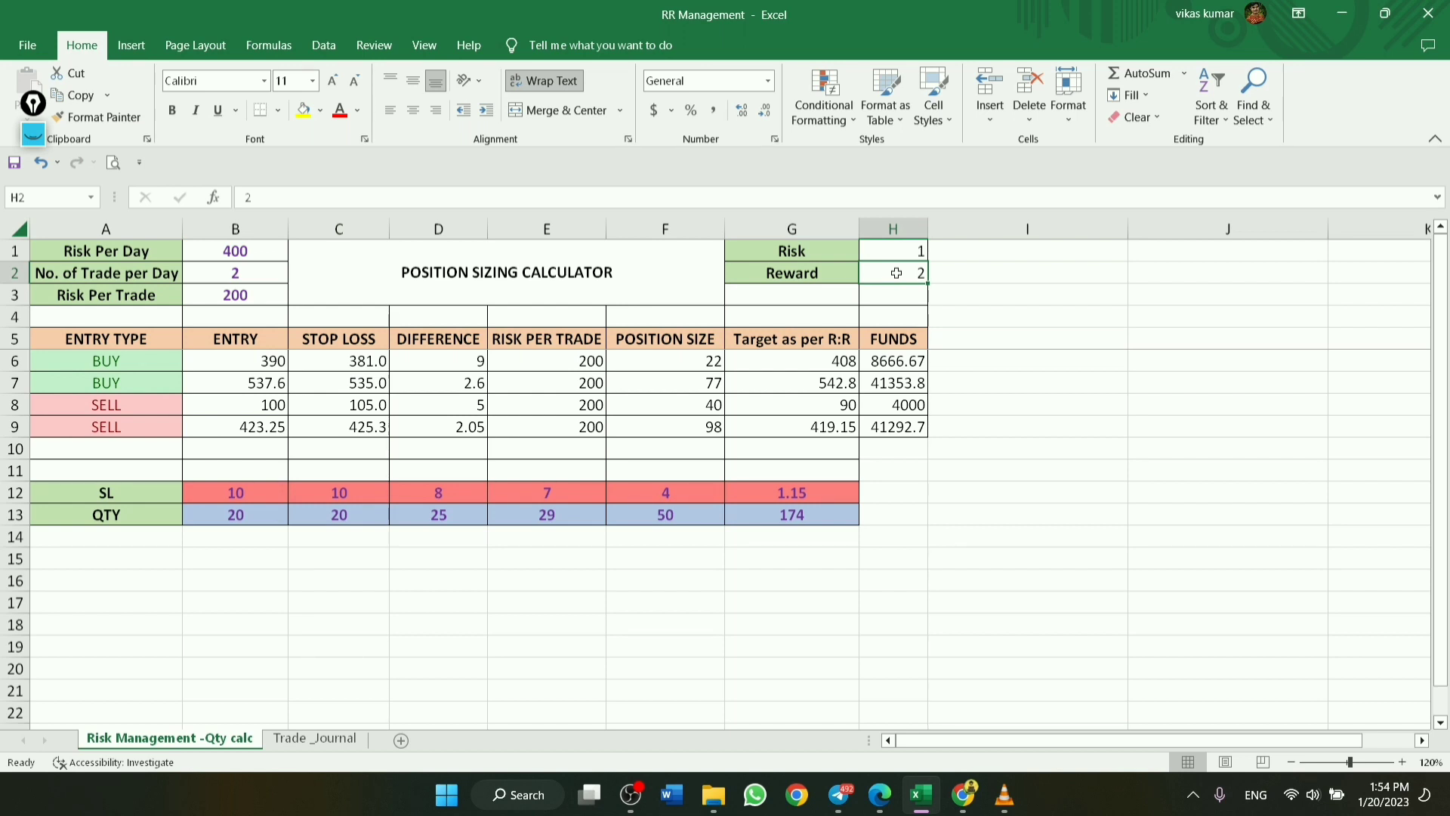
{"action": "type", "text": "3"}
{"action": "key", "text": "Return"}
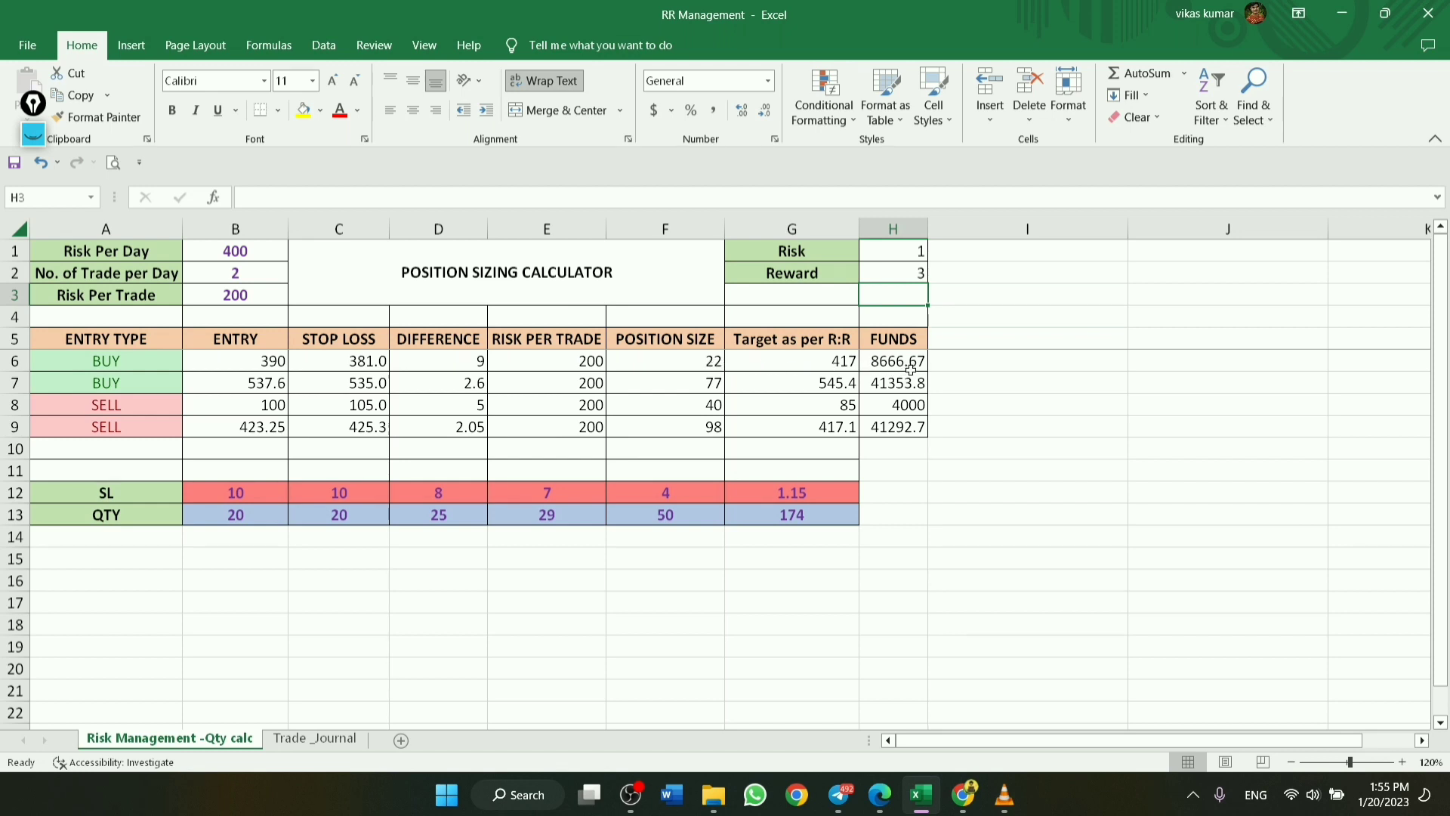
{"action": "left_click", "coordinate": [953, 806]}
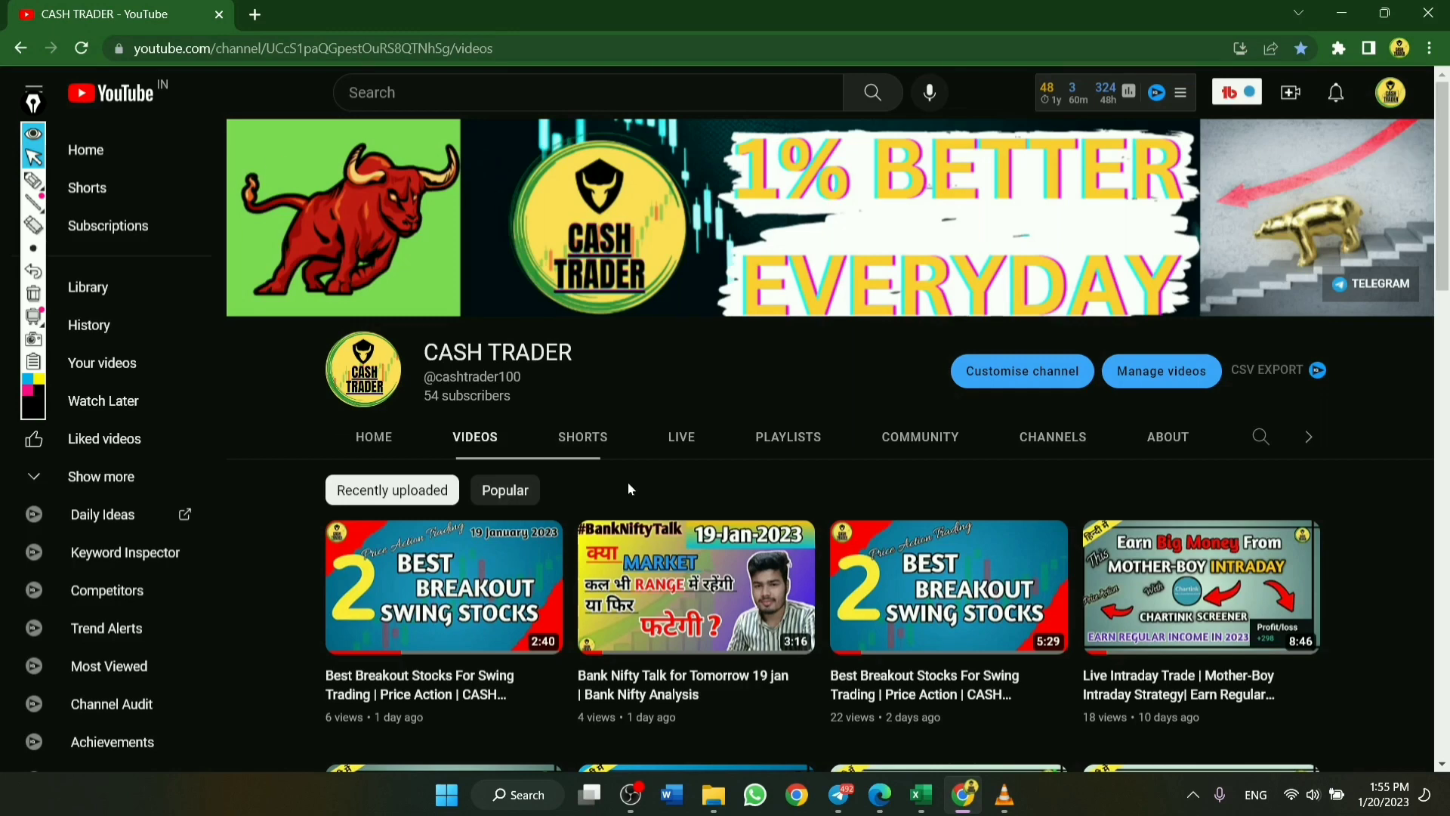
{"action": "scroll", "coordinate": [628, 487], "scroll_direction": "down", "scroll_amount": 2}
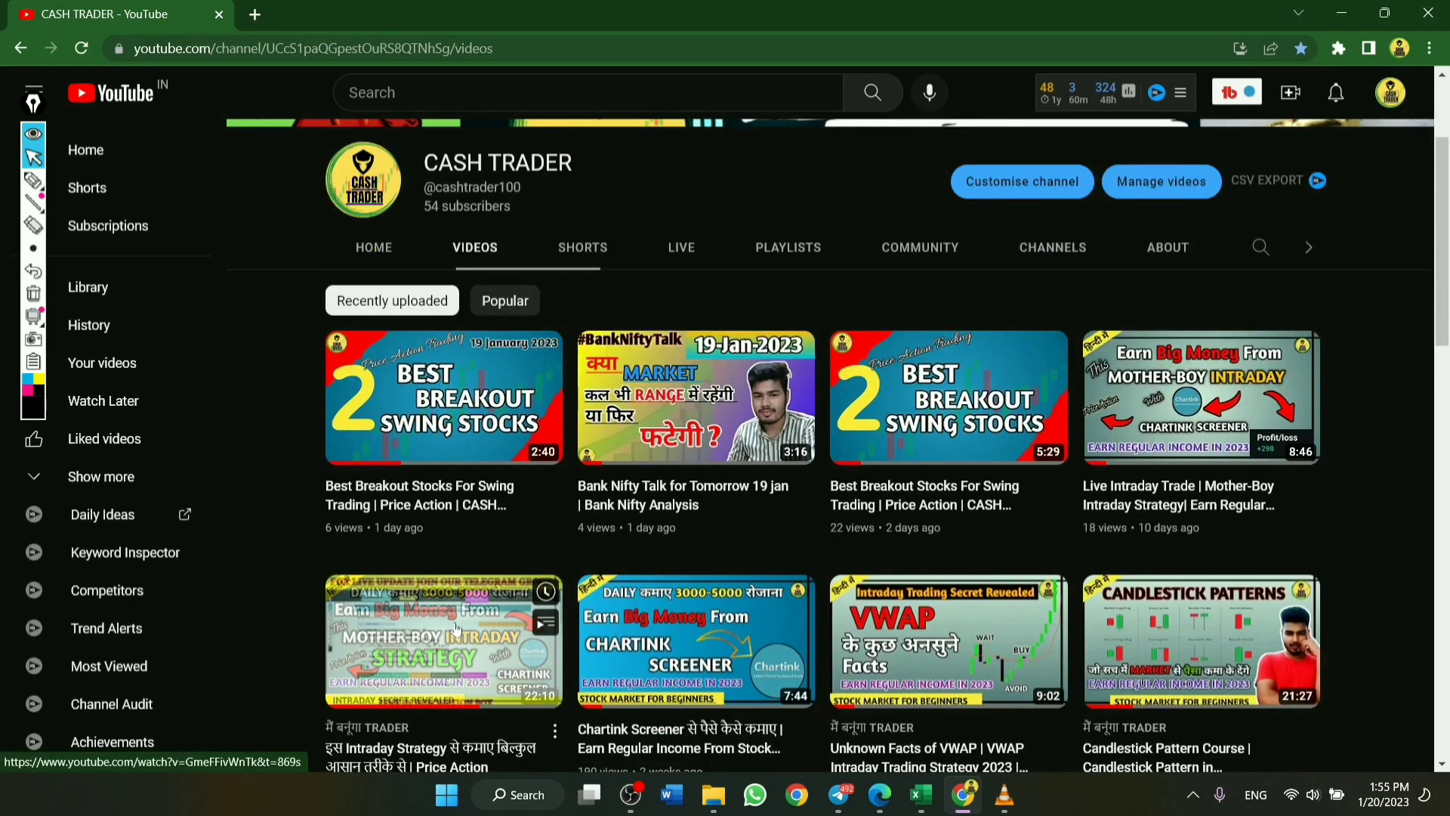
{"action": "scroll", "coordinate": [411, 590], "scroll_direction": "down", "scroll_amount": 1}
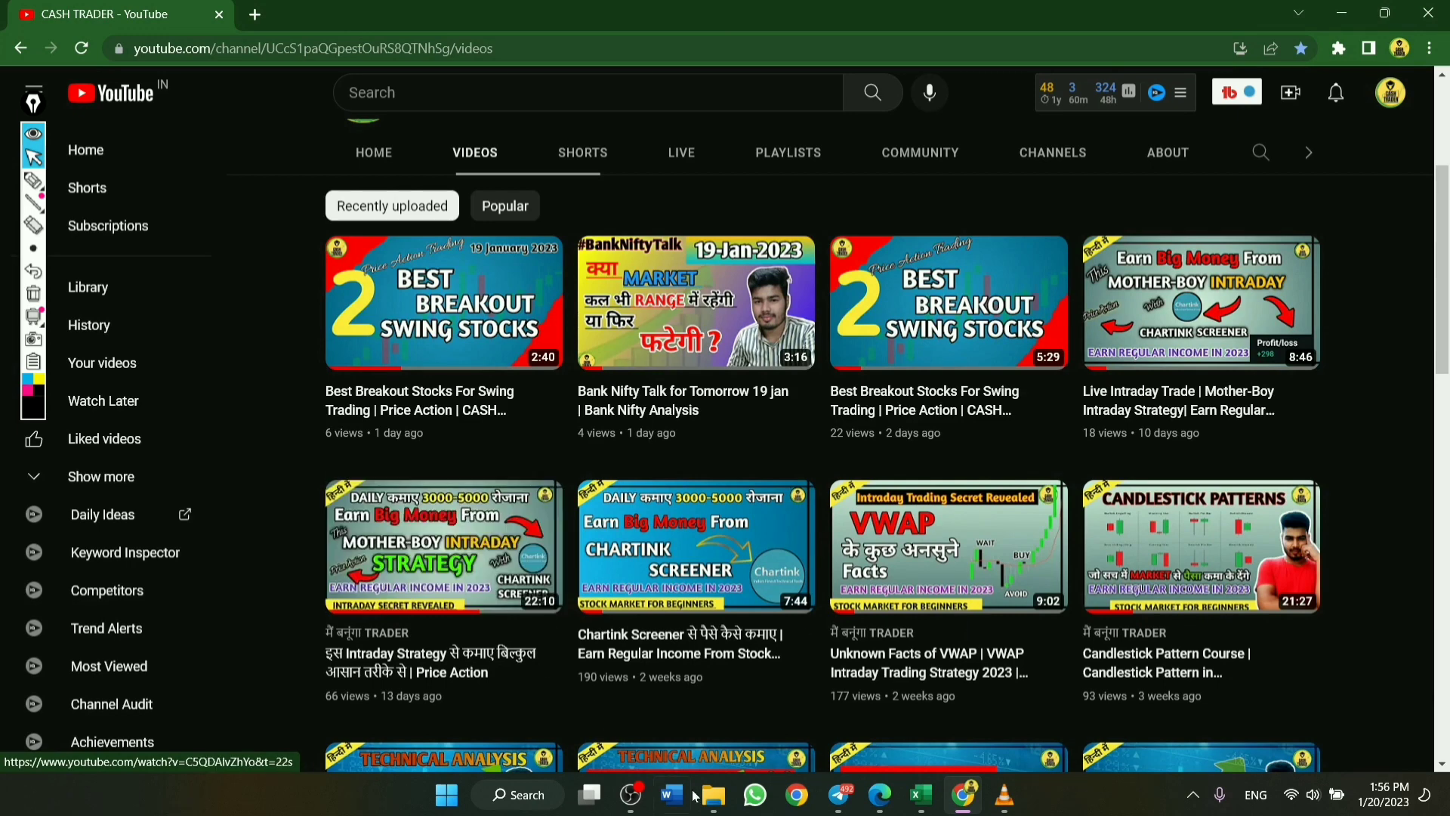
{"action": "left_click", "coordinate": [879, 794]}
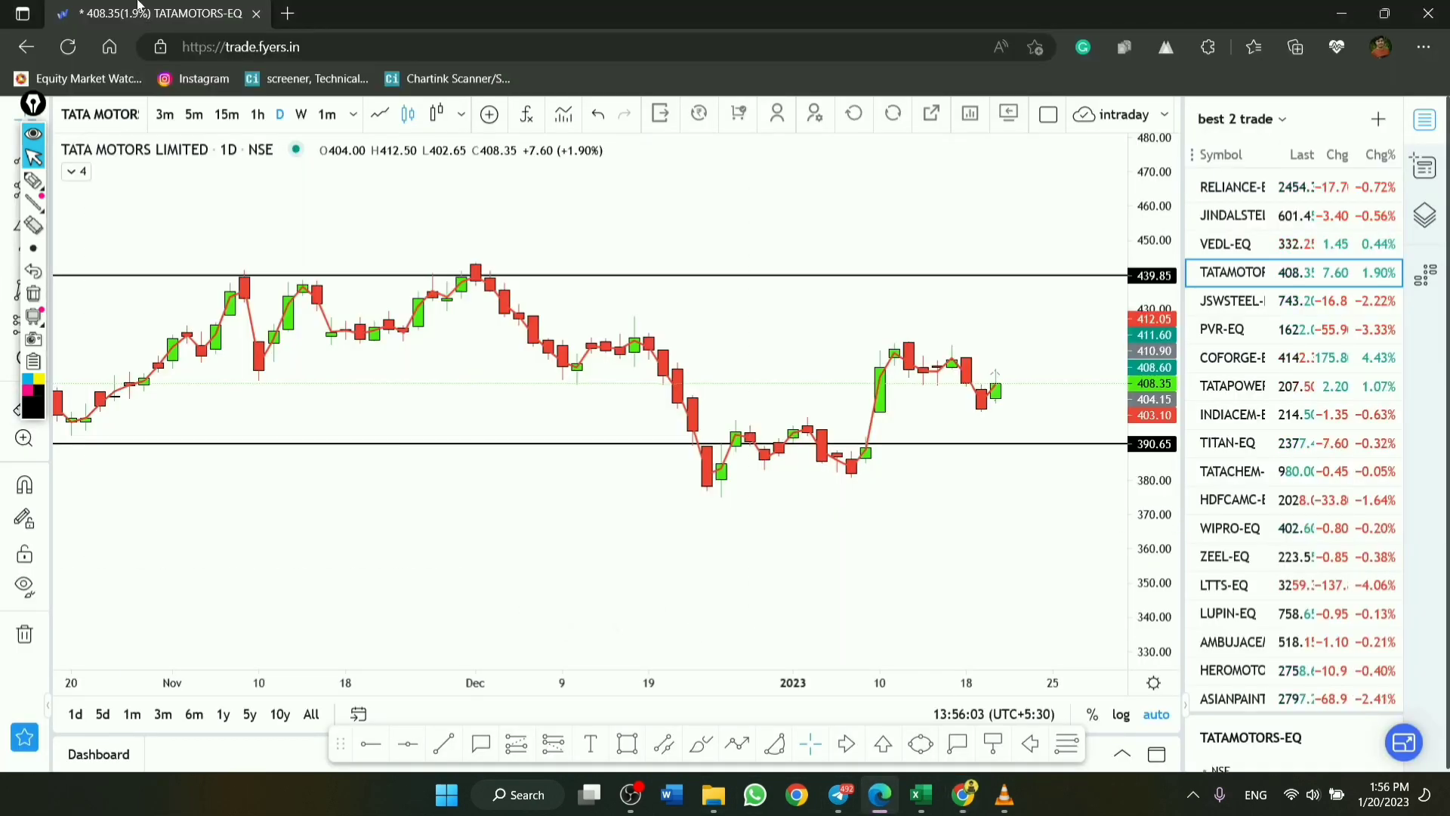
{"action": "left_click", "coordinate": [920, 795]}
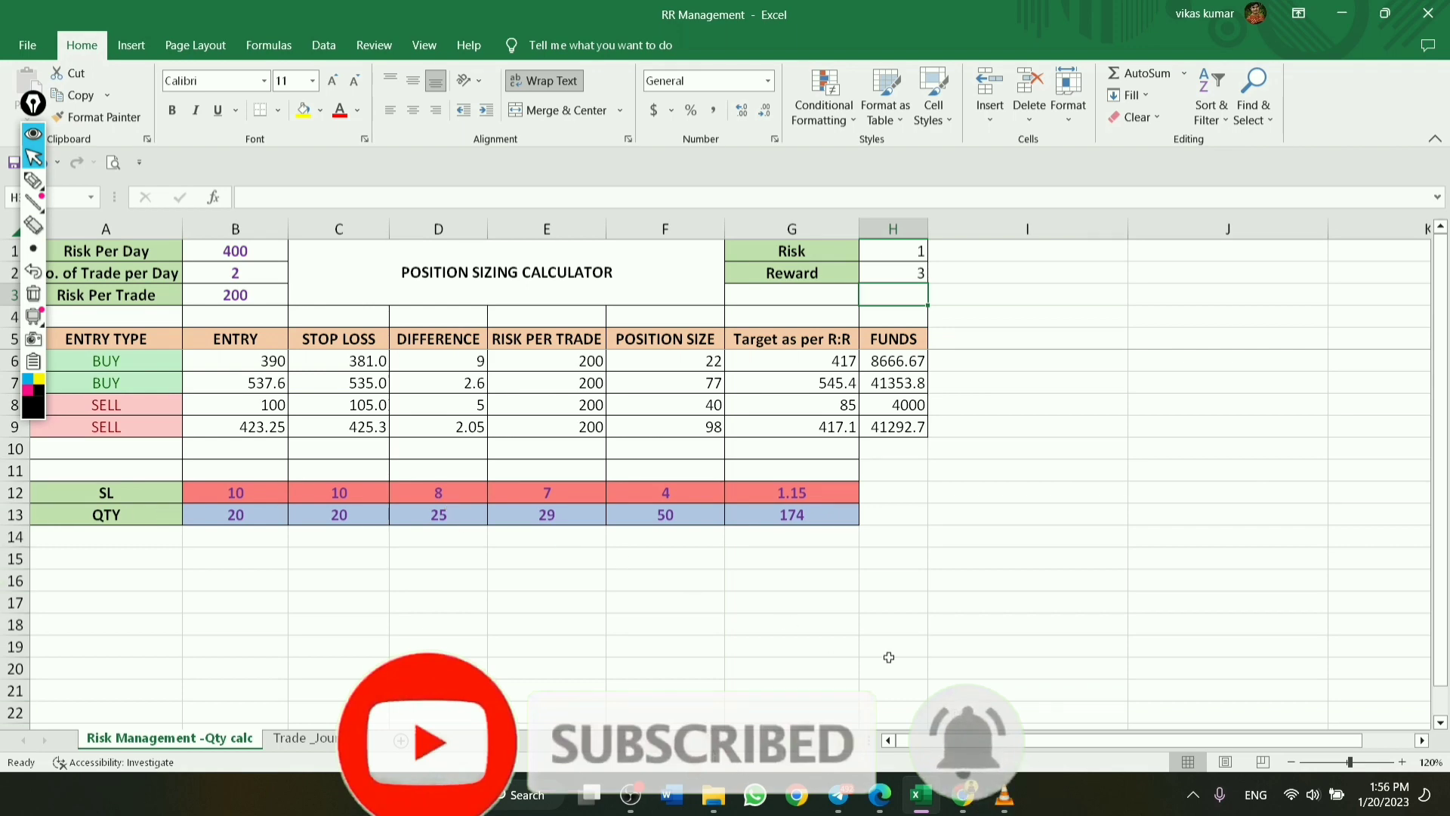
{"action": "key", "text": "alt+Tab"}
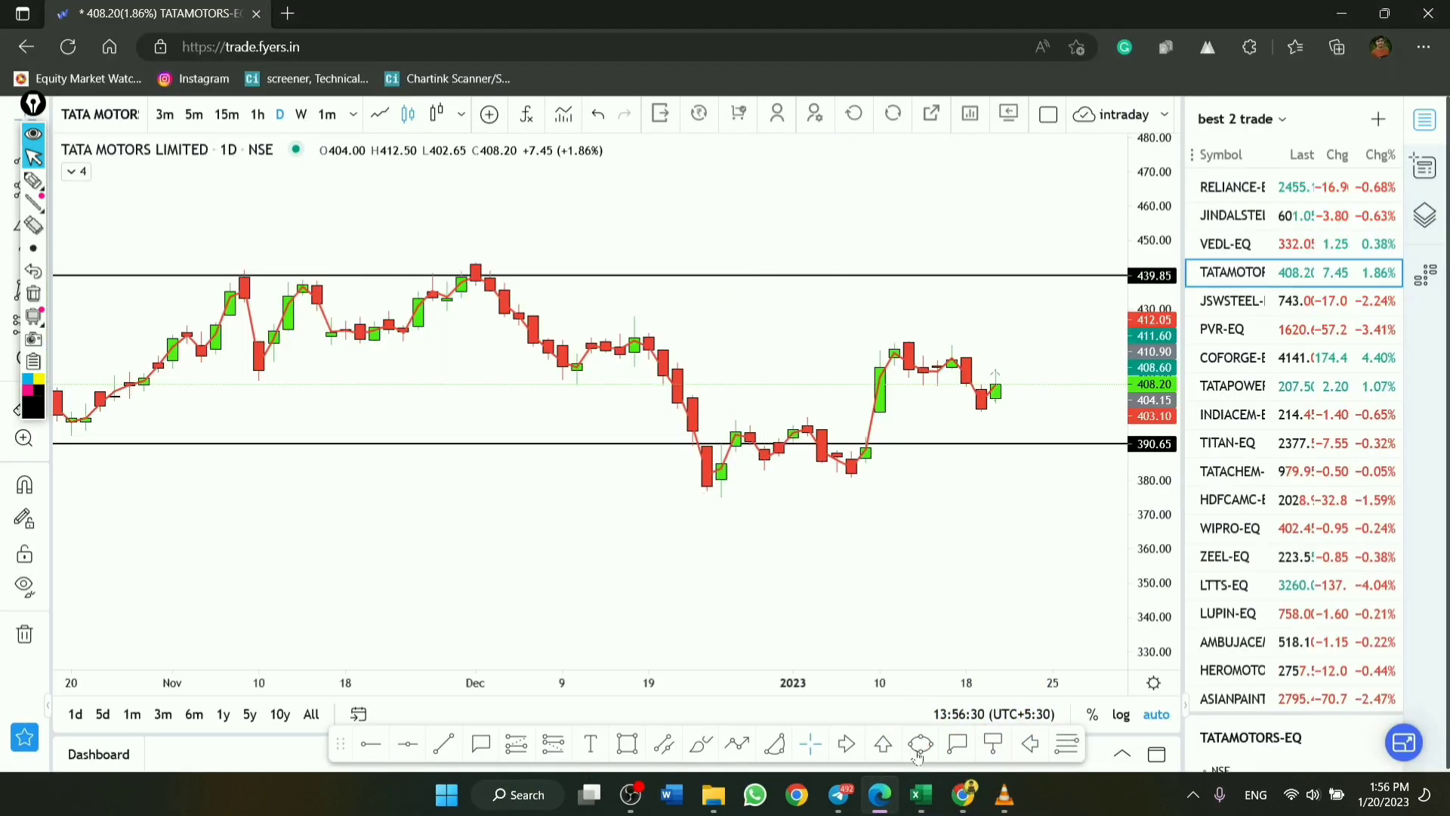
{"action": "key", "text": "alt+Tab"}
{"action": "key", "text": "alt+Tab"}
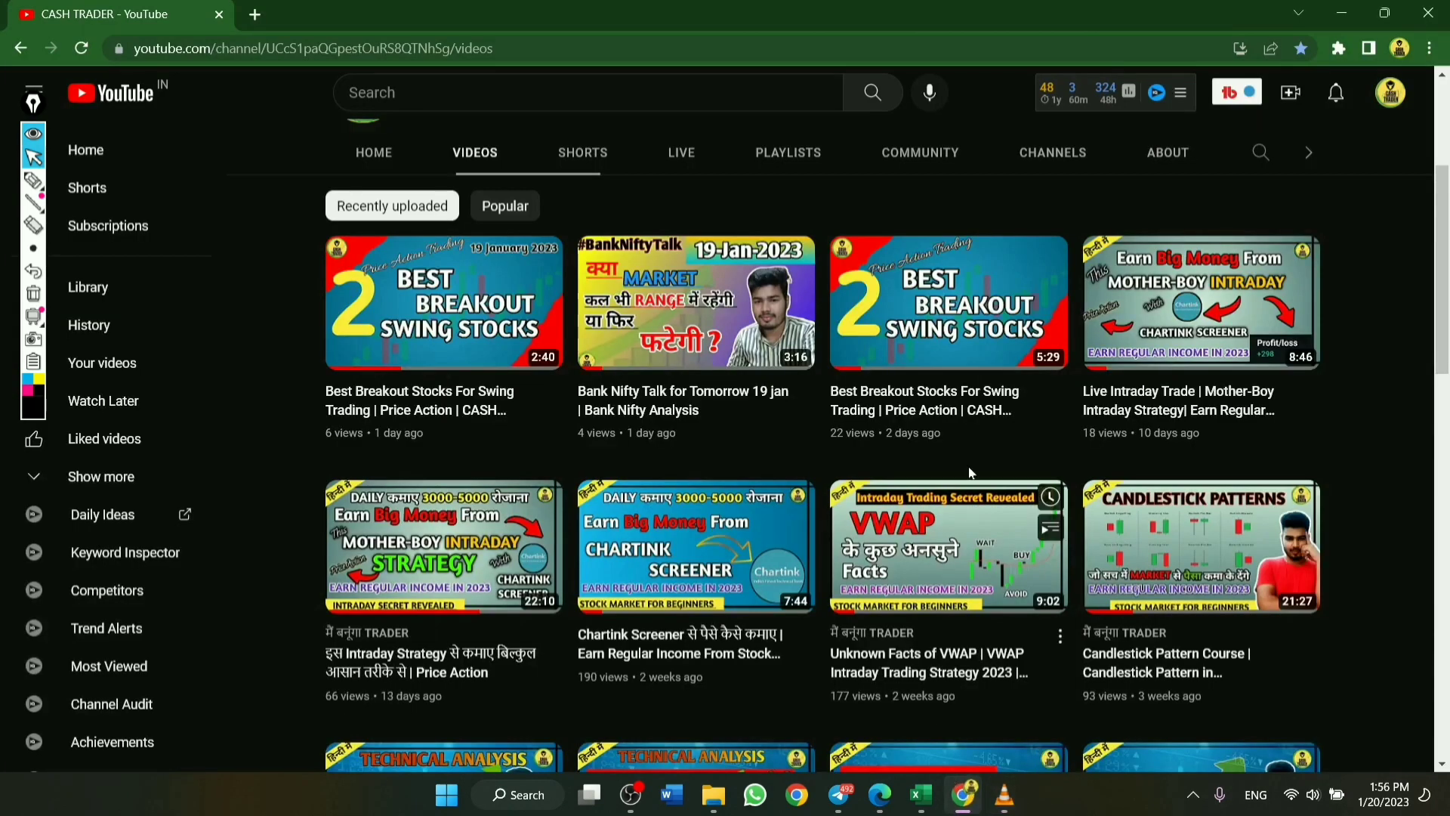